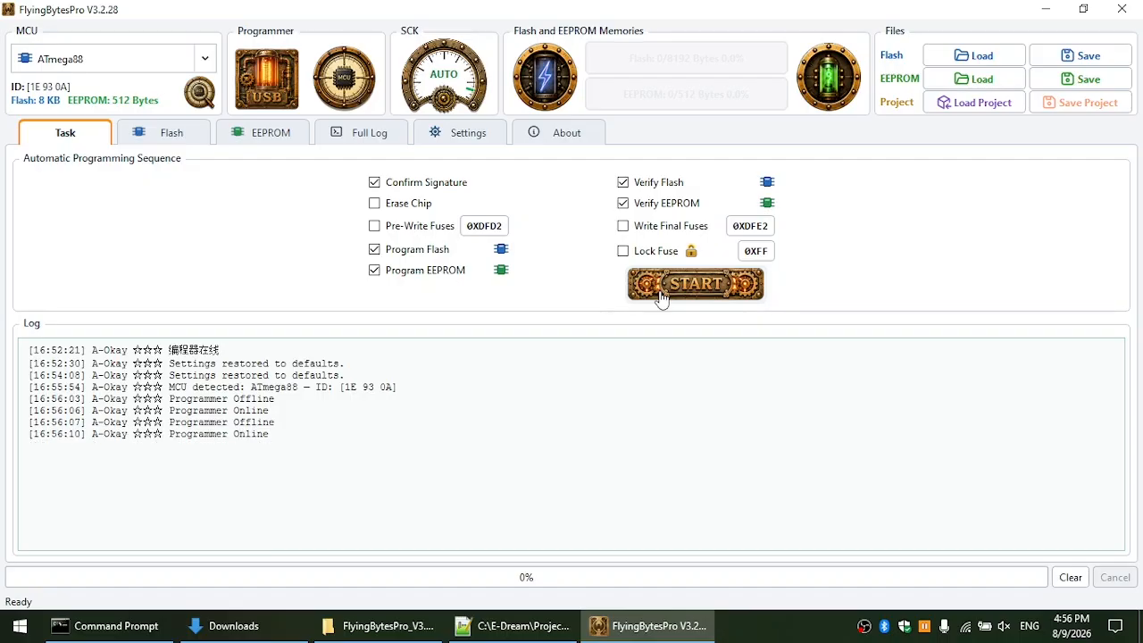
Step: Clear the log and detect the connected chip, choosing ATmega88 as the exact MCU
{"action": "left_click", "coordinate": [1068, 576]}
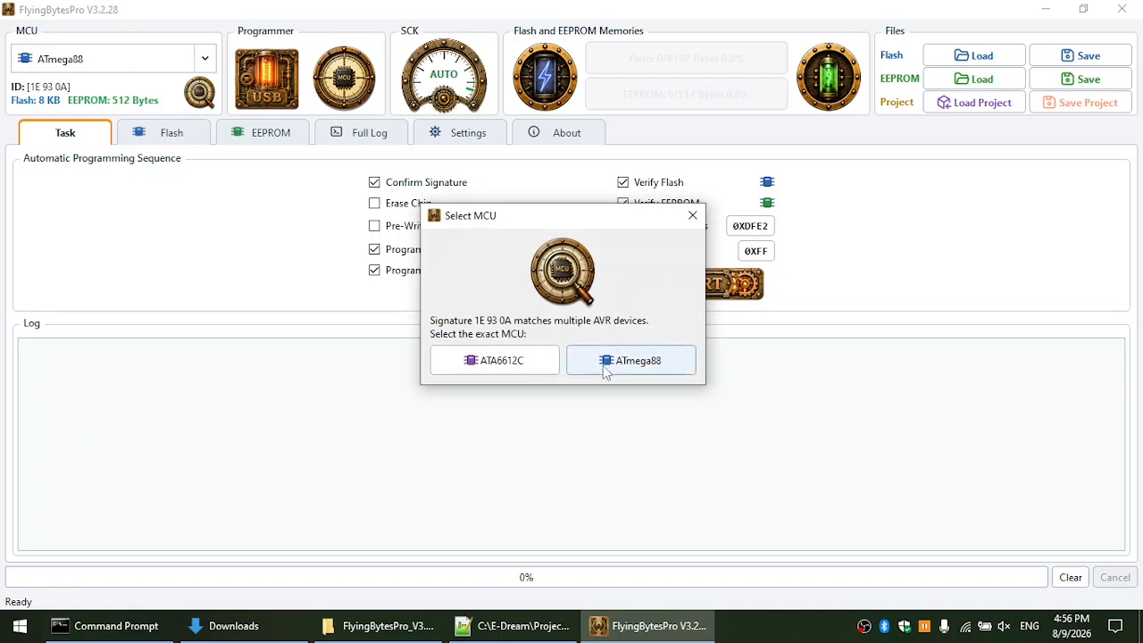
{"action": "left_click", "coordinate": [606, 362]}
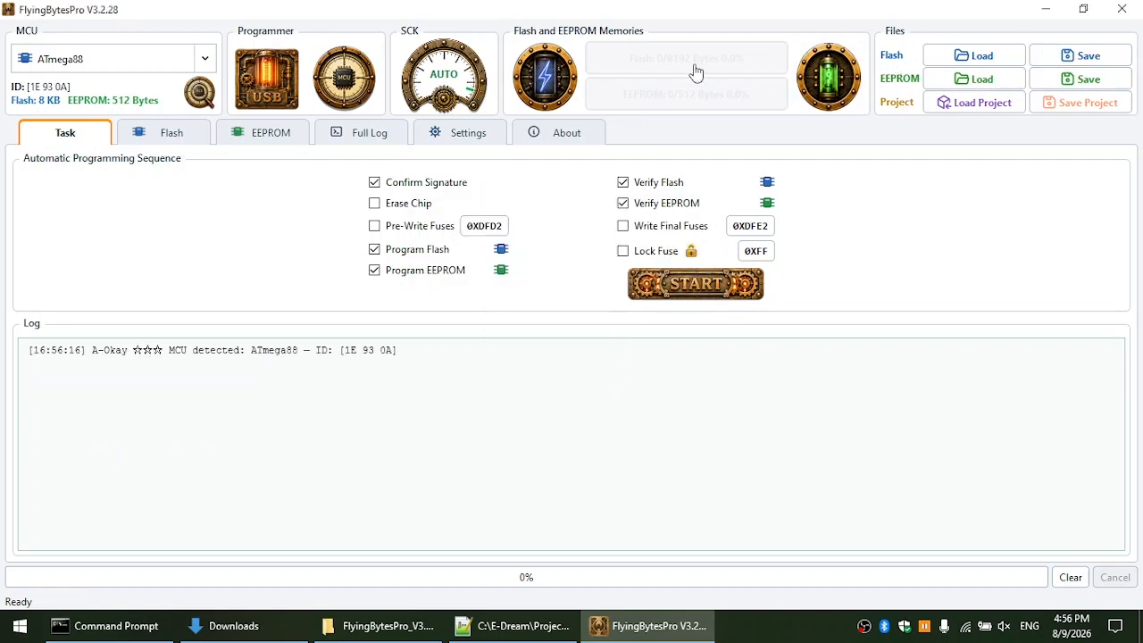
Step: Load FD_RD8K.hex into the Flash buffer, showing the folder contents as a list to find it
{"action": "left_click", "coordinate": [1009, 56]}
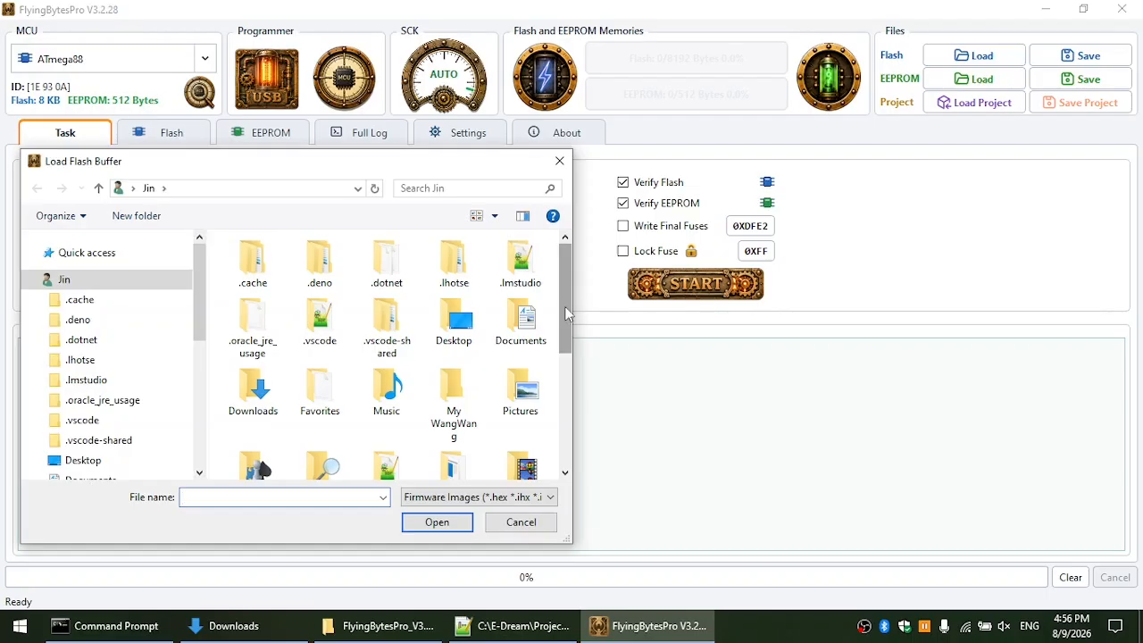
{"action": "left_click", "coordinate": [494, 215]}
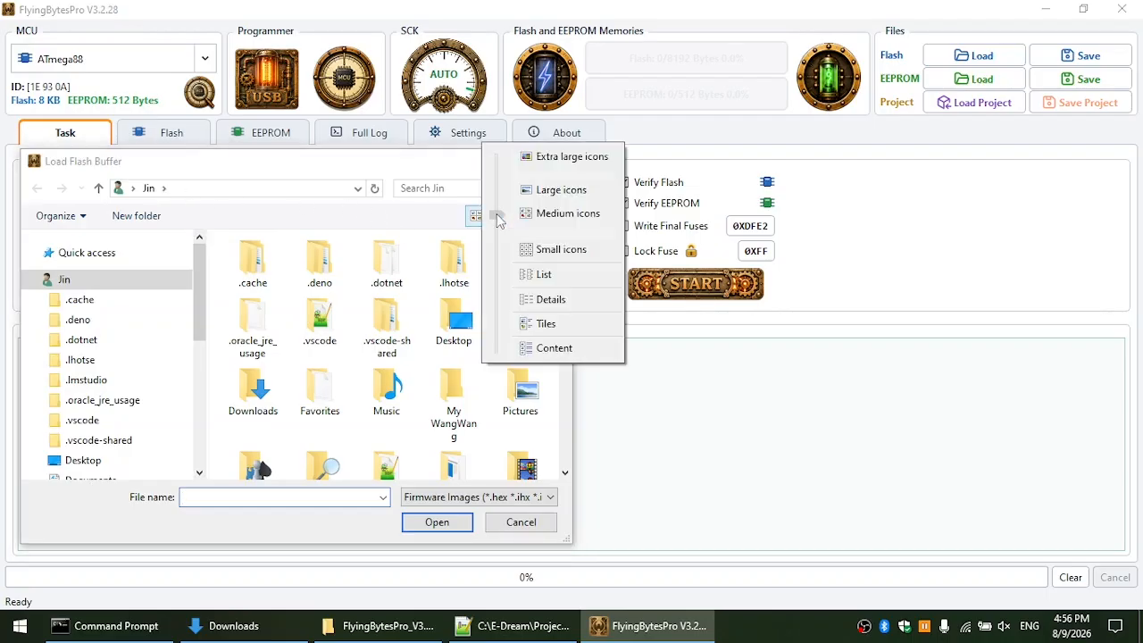
{"action": "left_click", "coordinate": [535, 271]}
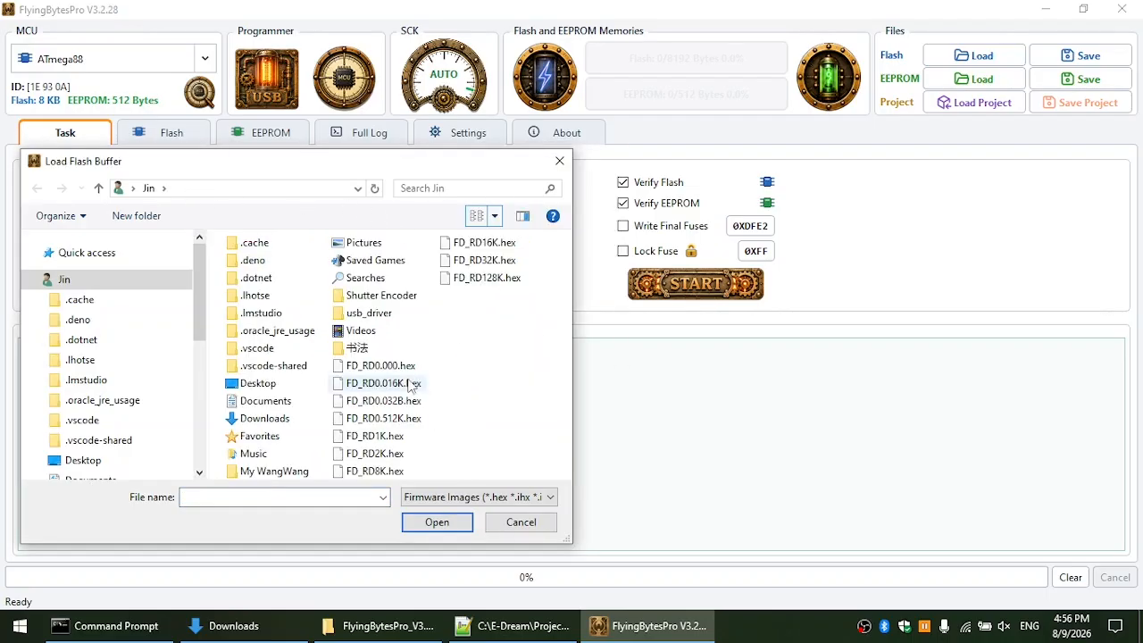
{"action": "left_click", "coordinate": [406, 404]}
{"action": "left_click", "coordinate": [393, 384]}
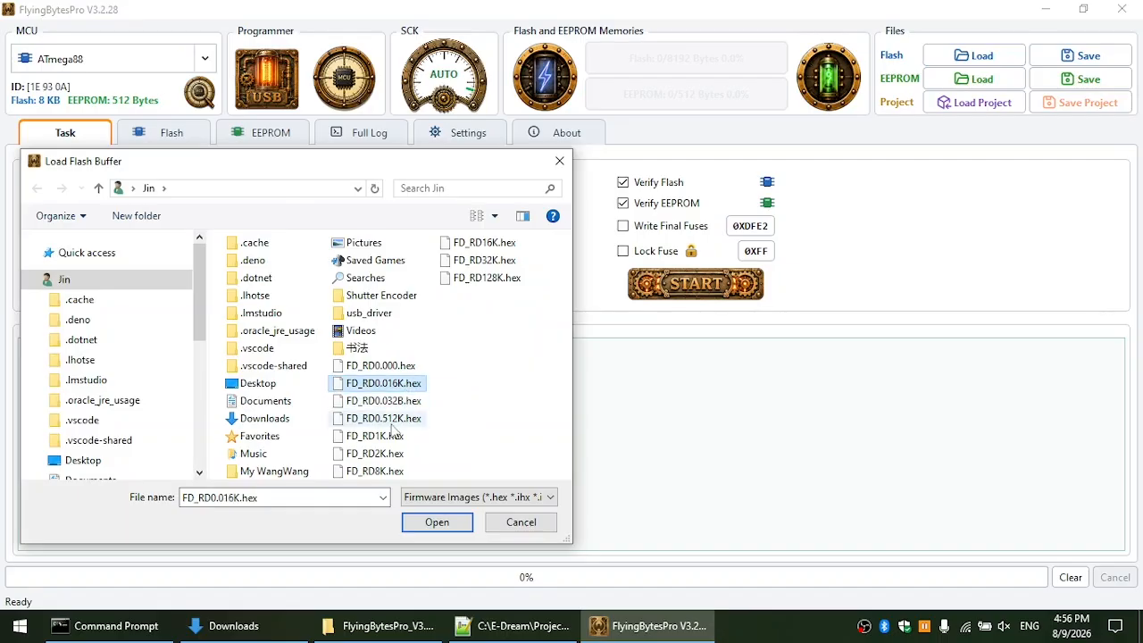
{"action": "left_click", "coordinate": [380, 473]}
{"action": "double_click", "coordinate": [380, 474]}
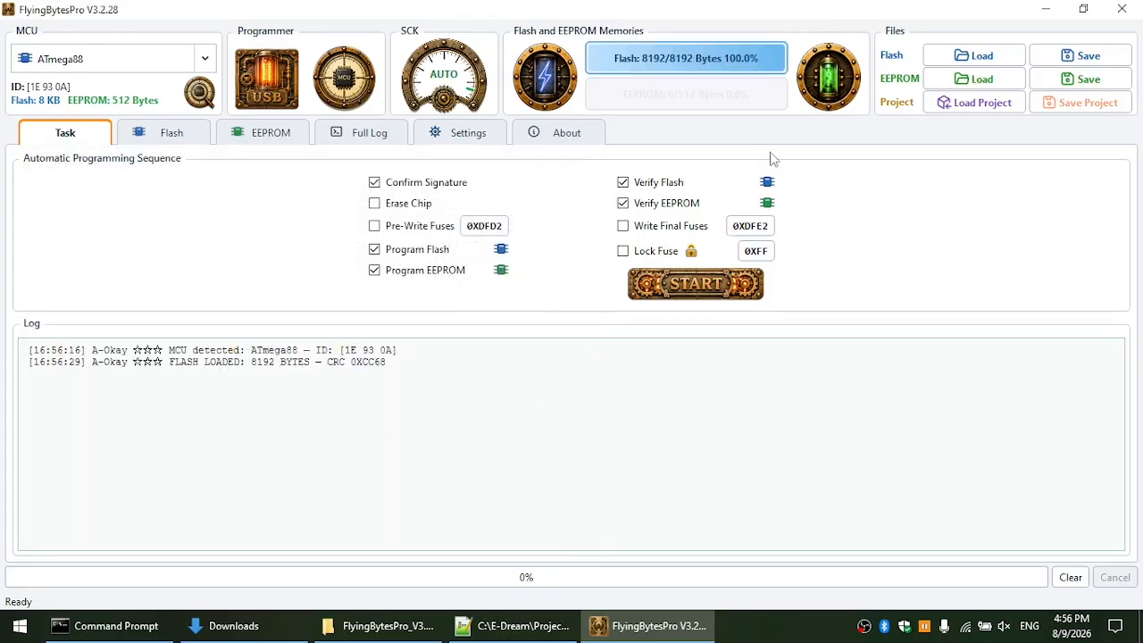
Step: Load a 512-byte file into the EEPROM buffer
{"action": "left_click", "coordinate": [977, 79]}
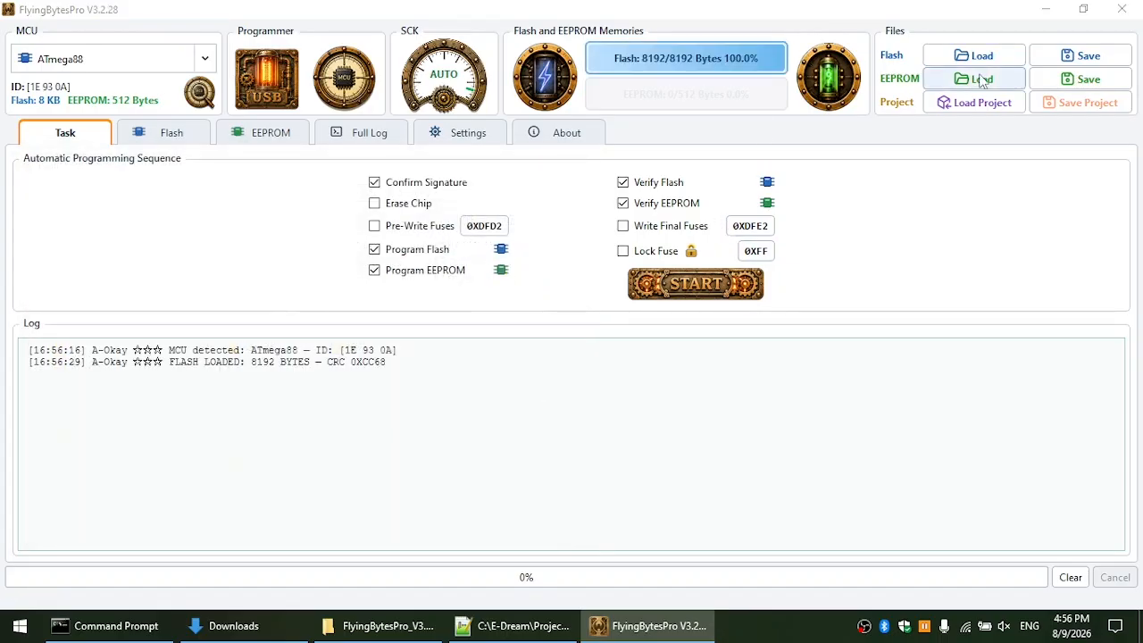
{"action": "left_click_drag", "start_coordinate": [565, 288], "coordinate": [565, 384]}
{"action": "double_click", "coordinate": [516, 304]}
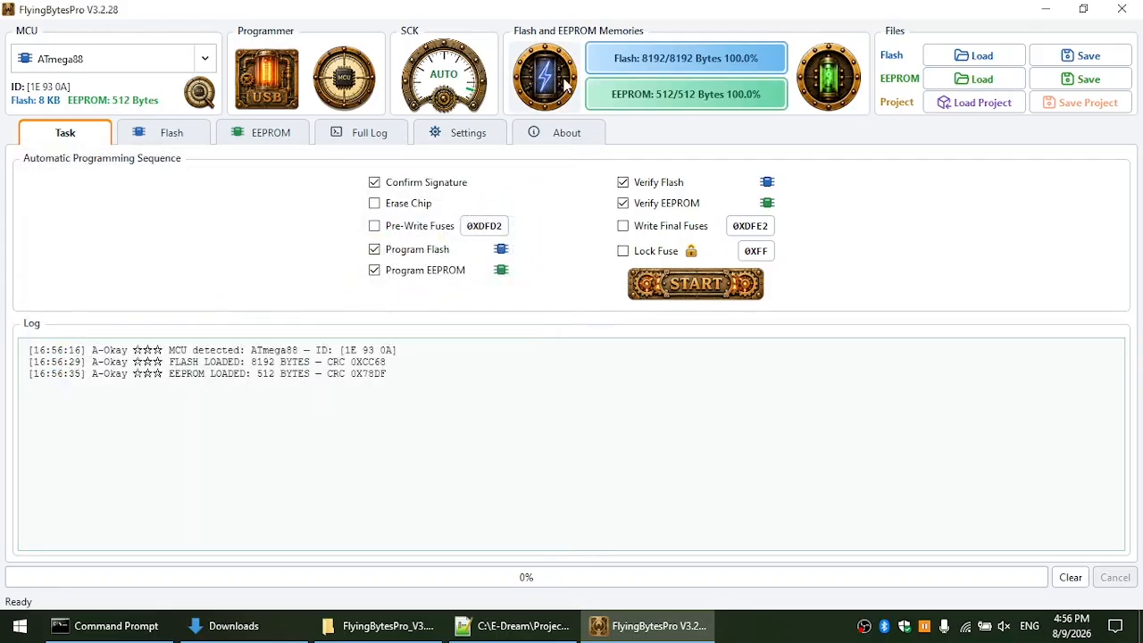
Step: Write the 8192-byte Flash buffer to the chip with SCK on AUTO, and repeat the write with a different SCK setting
{"action": "left_click", "coordinate": [516, 84]}
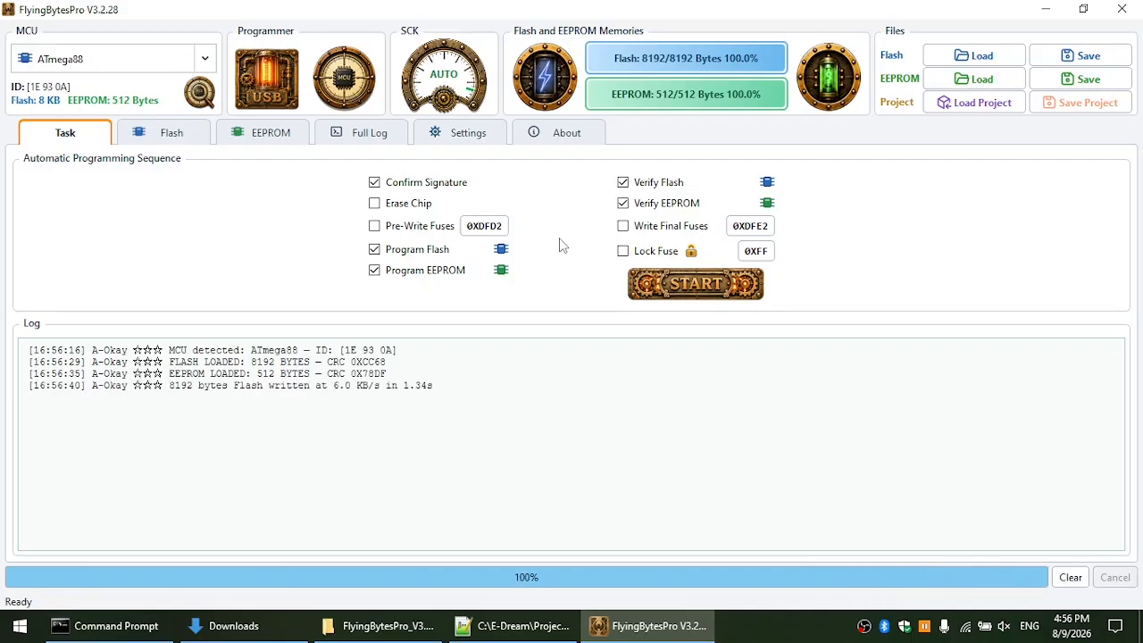
{"action": "left_click", "coordinate": [469, 97]}
{"action": "left_click", "coordinate": [547, 85]}
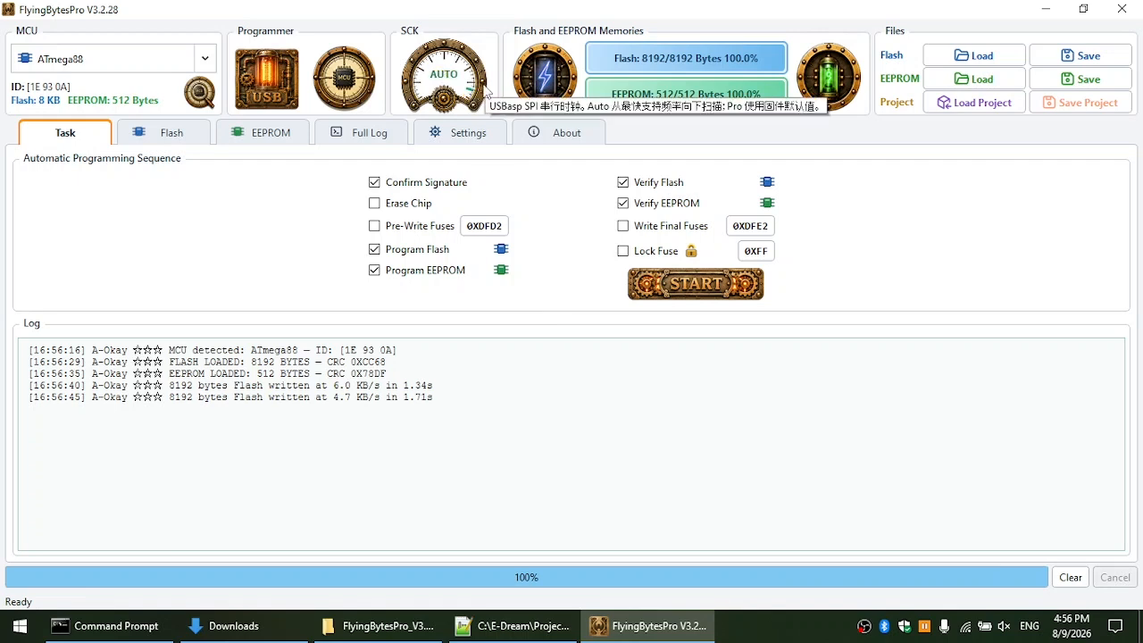
Step: Write the 8192-byte Flash buffer to the chip once with SCK set to PRO and once with AUTO
{"action": "left_click", "coordinate": [473, 97]}
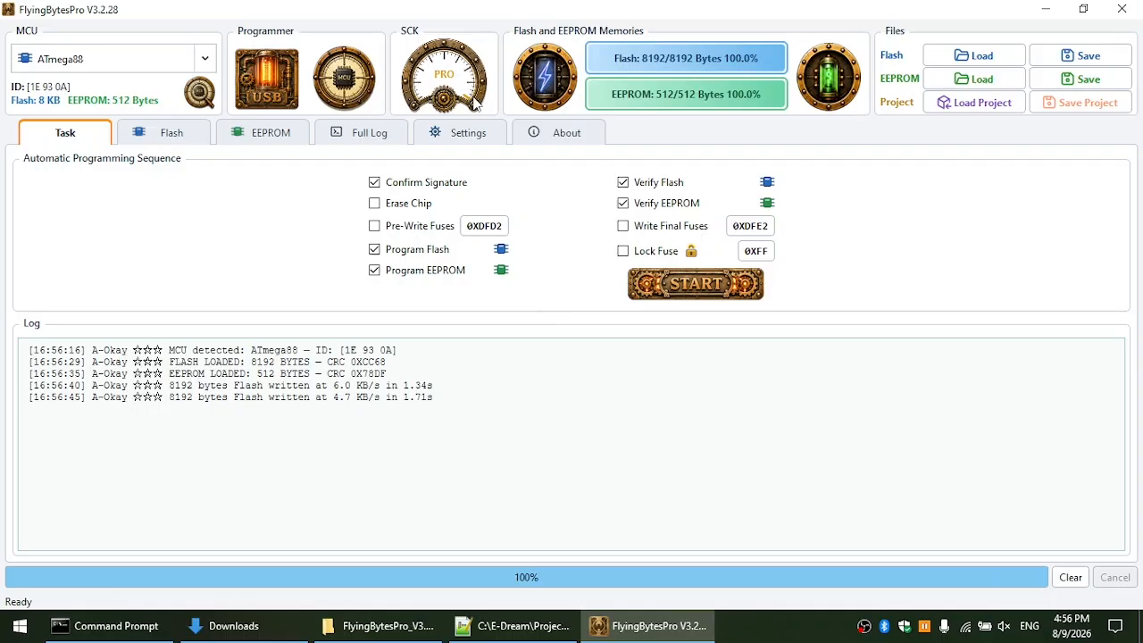
{"action": "left_click", "coordinate": [546, 79]}
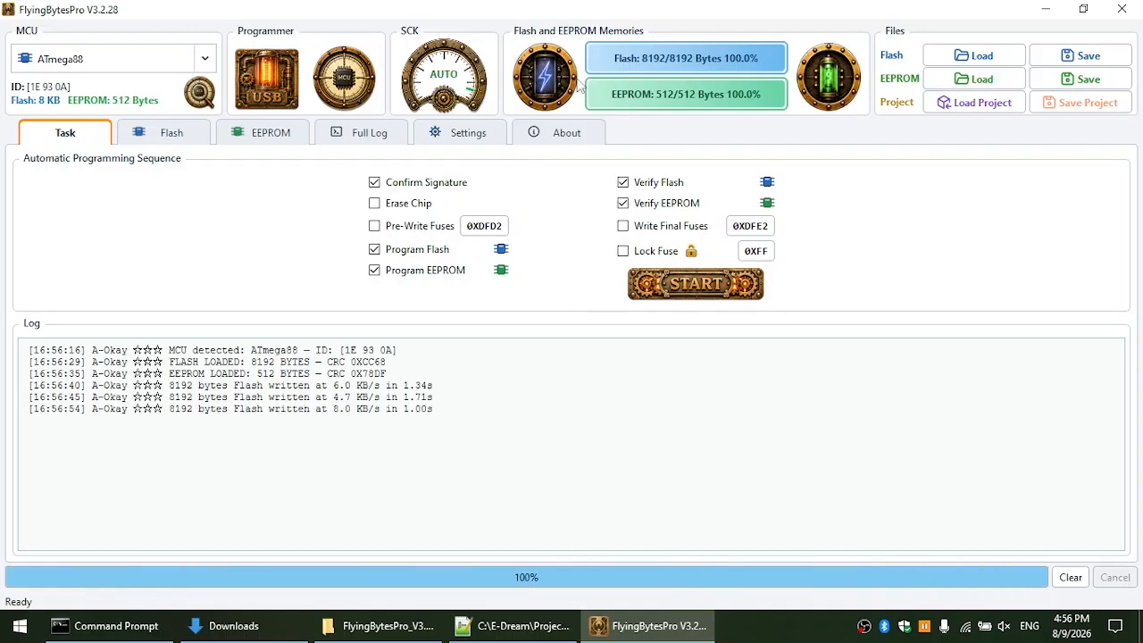
{"action": "left_click", "coordinate": [546, 80]}
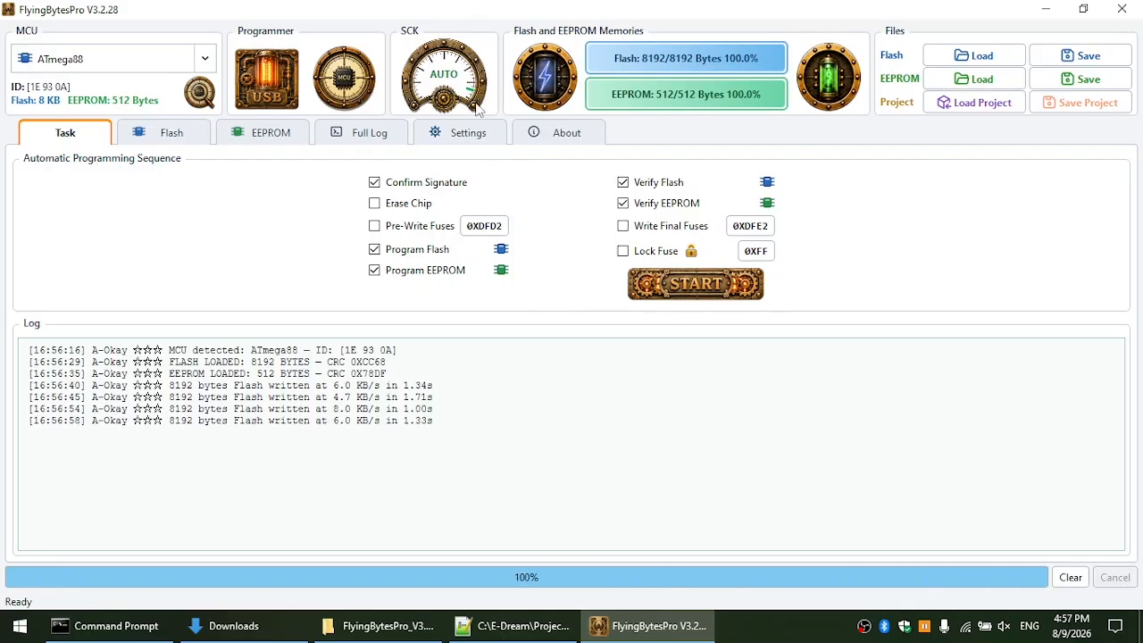
Step: Write the 8192-byte Flash buffer once at each SCK speed of 3 MHz, 1.5 MHz and 750 kHz
{"action": "left_click", "coordinate": [547, 81]}
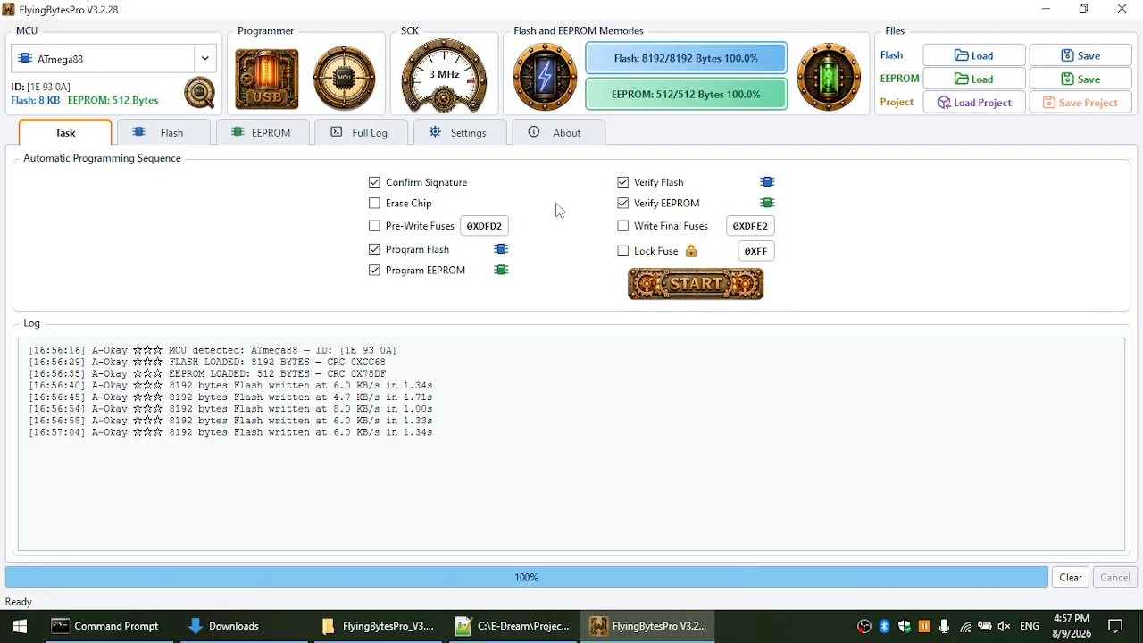
{"action": "left_click", "coordinate": [476, 86]}
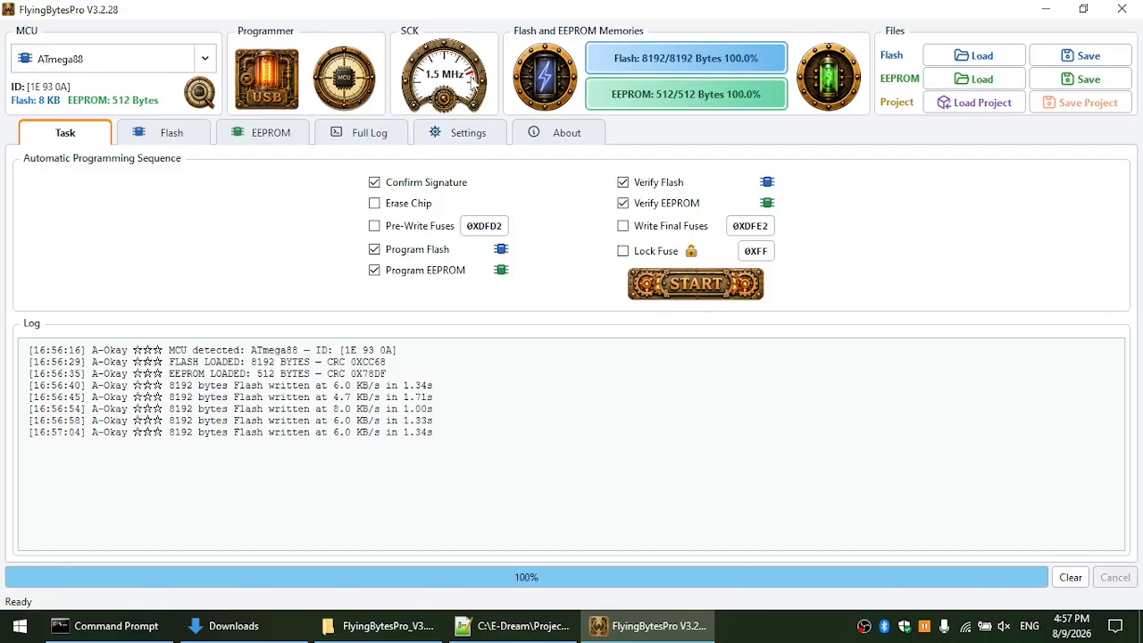
{"action": "left_click", "coordinate": [527, 100]}
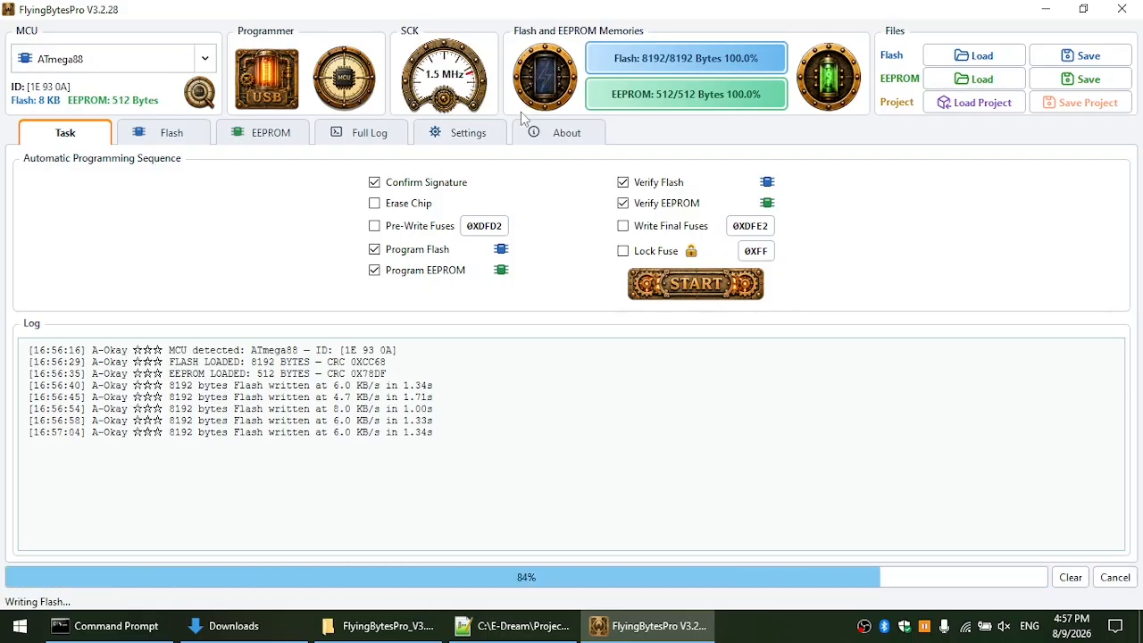
{"action": "left_click", "coordinate": [472, 82]}
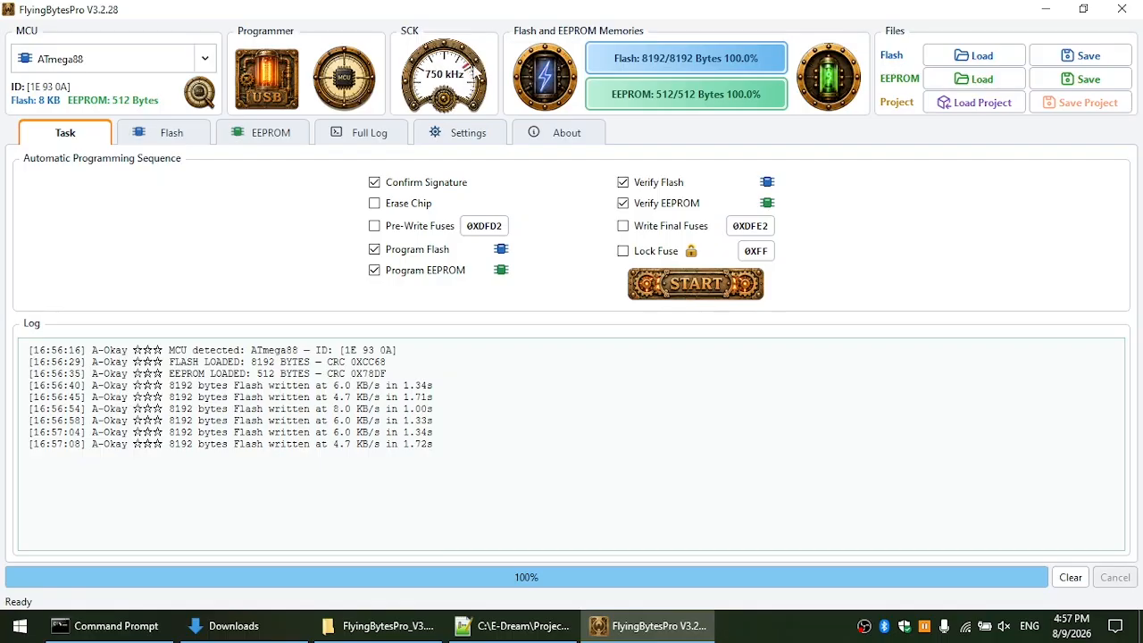
{"action": "left_click", "coordinate": [537, 100]}
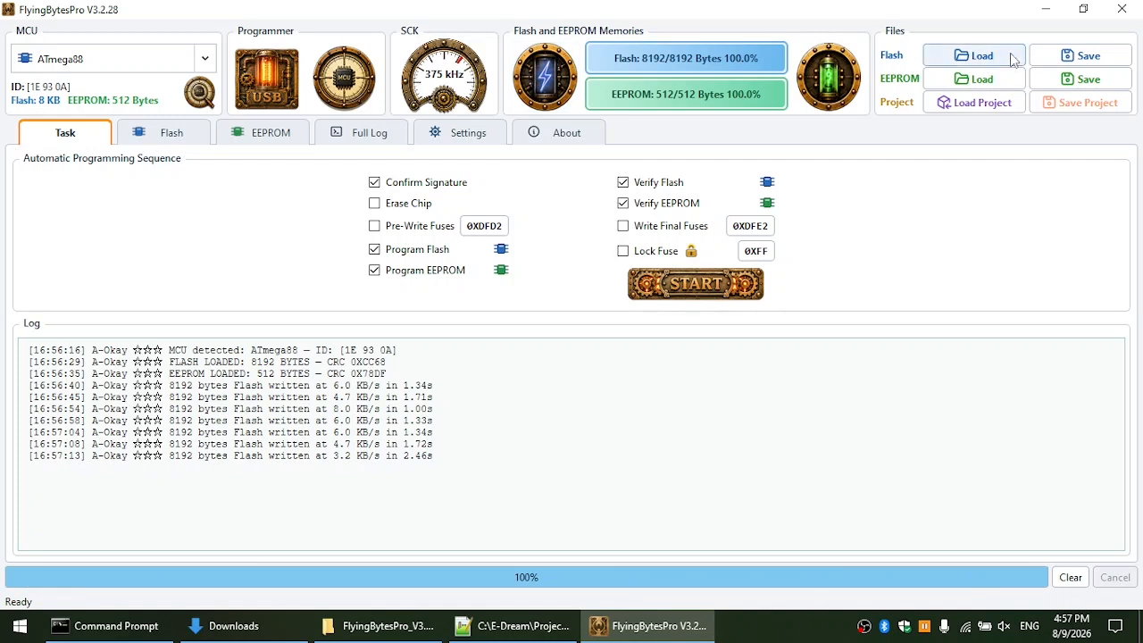
Step: Load FD_RD1K.hex into the Flash buffer and write it to the chip at an SCK of 375 kHz
{"action": "left_click", "coordinate": [979, 55]}
{"action": "scroll", "coordinate": [473, 339], "scroll_direction": "down", "scroll_amount": 5}
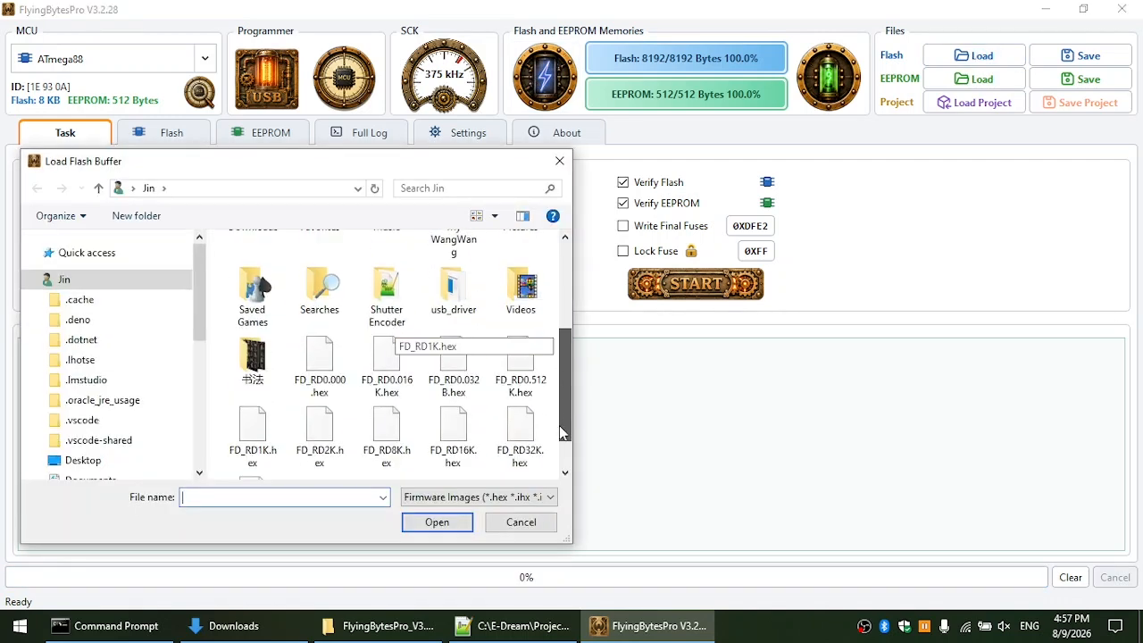
{"action": "double_click", "coordinate": [252, 380]}
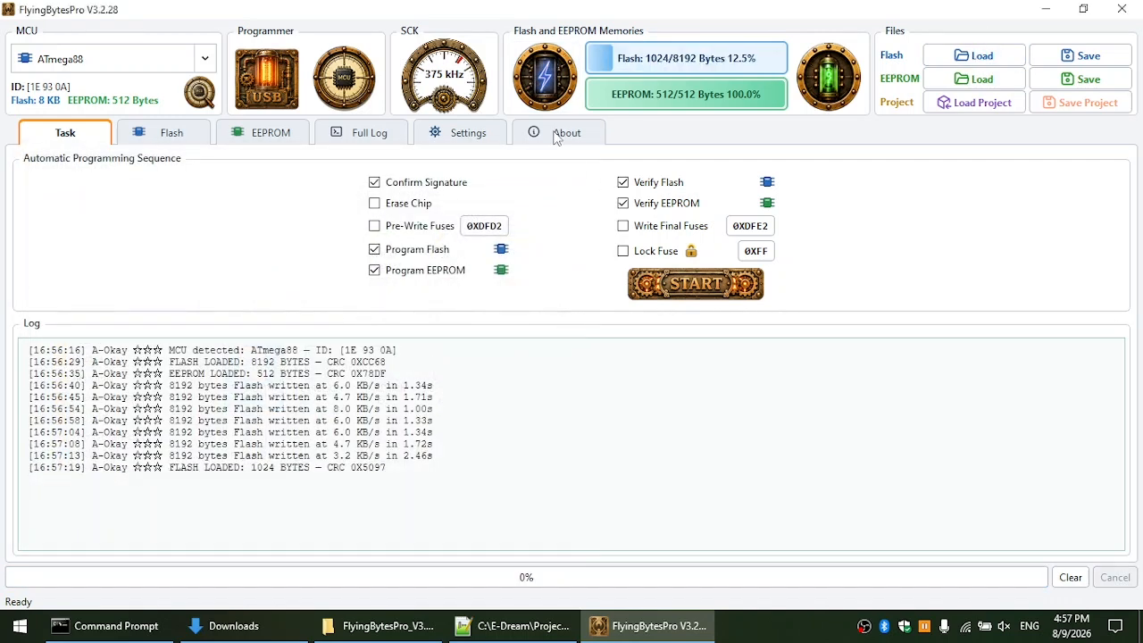
{"action": "left_click", "coordinate": [555, 90]}
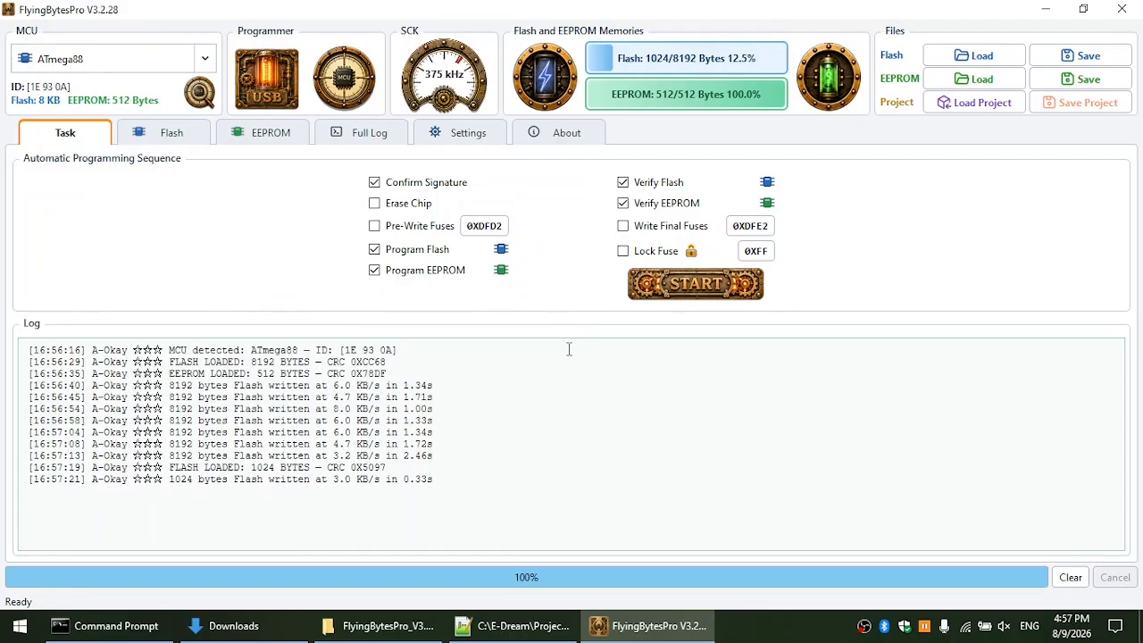
Step: Write the 1024-byte Flash buffer once with SCK at 187.5 kHz and once at 93.8 kHz
{"action": "left_click", "coordinate": [464, 69]}
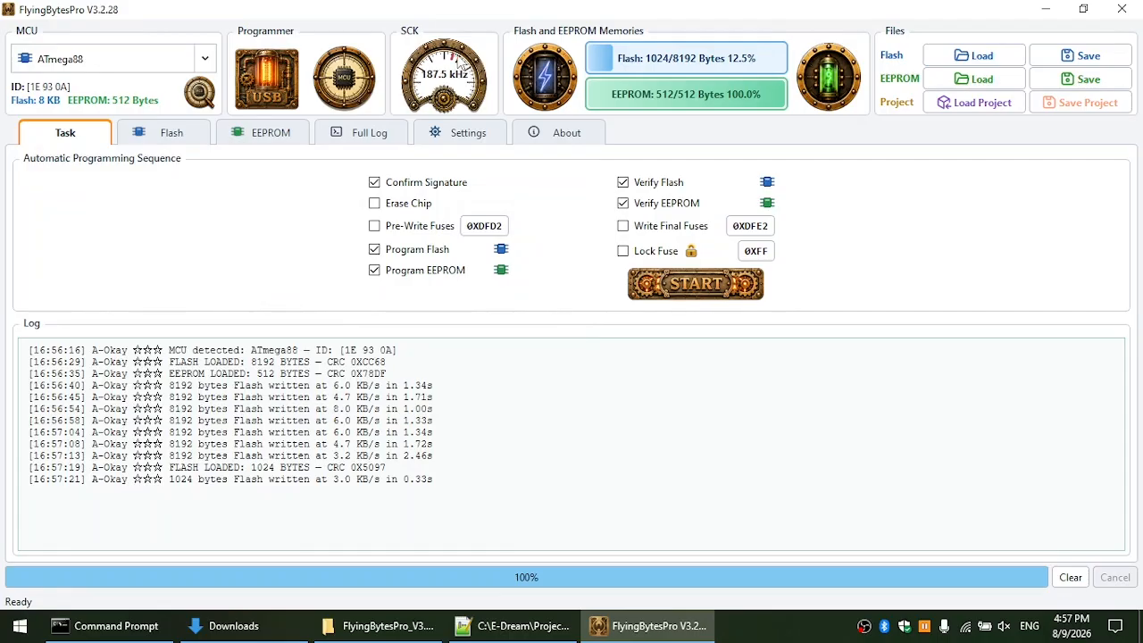
{"action": "left_click", "coordinate": [543, 79]}
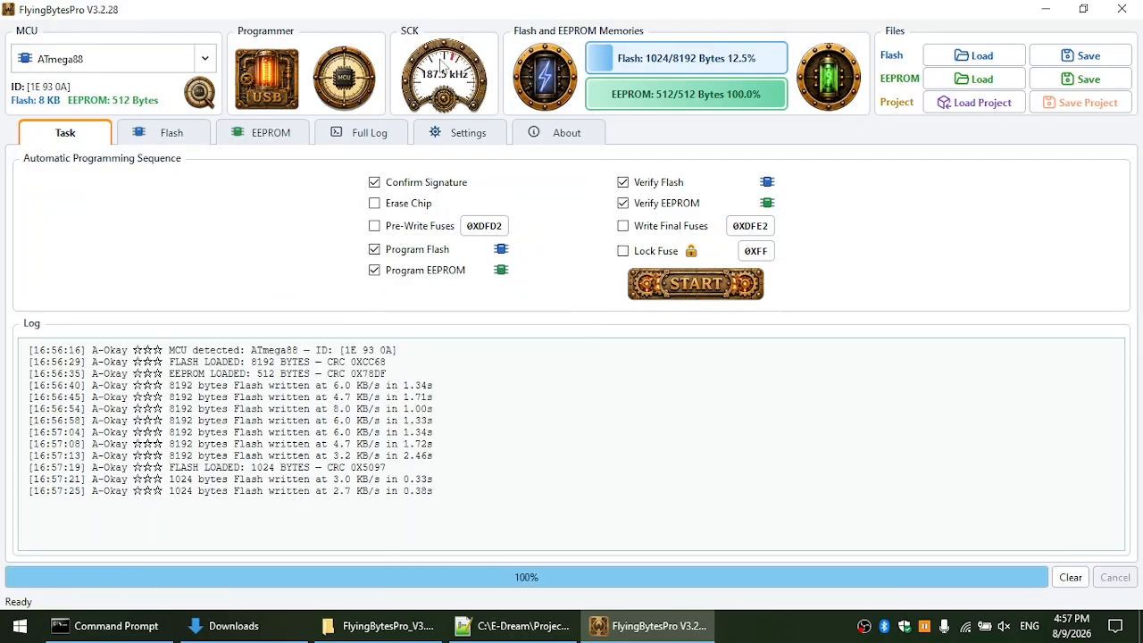
{"action": "left_click", "coordinate": [453, 59]}
{"action": "left_click", "coordinate": [527, 80]}
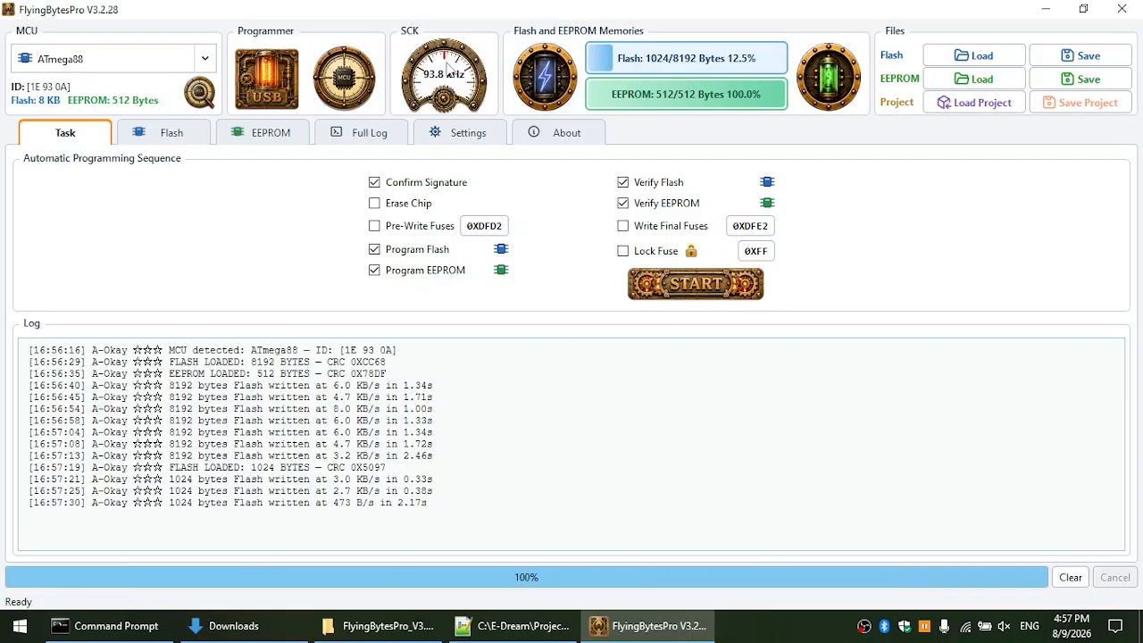
Step: Set SCK to 32 kHz, load FD_RD0.512K.hex into the Flash buffer and write it to the chip
{"action": "left_click", "coordinate": [444, 57]}
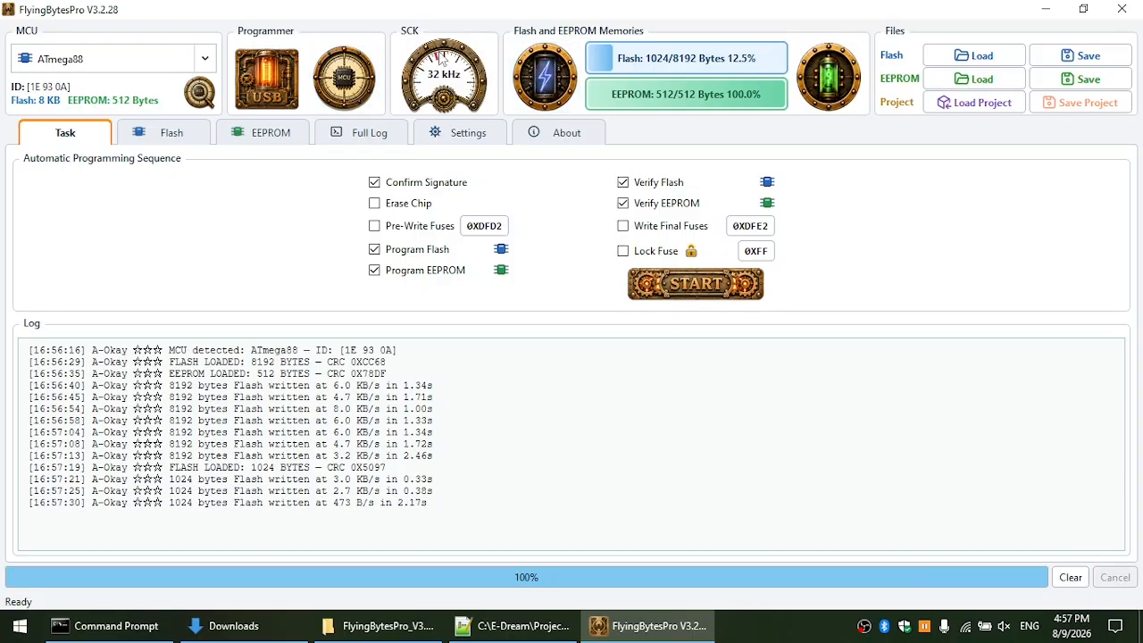
{"action": "left_click", "coordinate": [998, 55]}
{"action": "scroll", "coordinate": [568, 369], "scroll_direction": "down", "scroll_amount": 5}
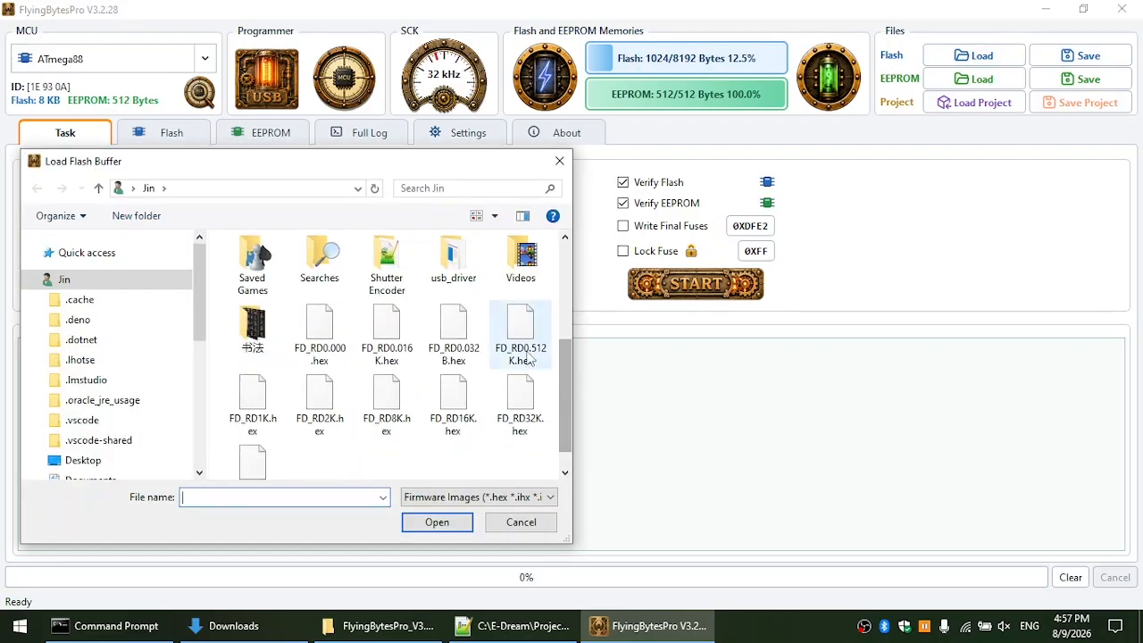
{"action": "double_click", "coordinate": [545, 323]}
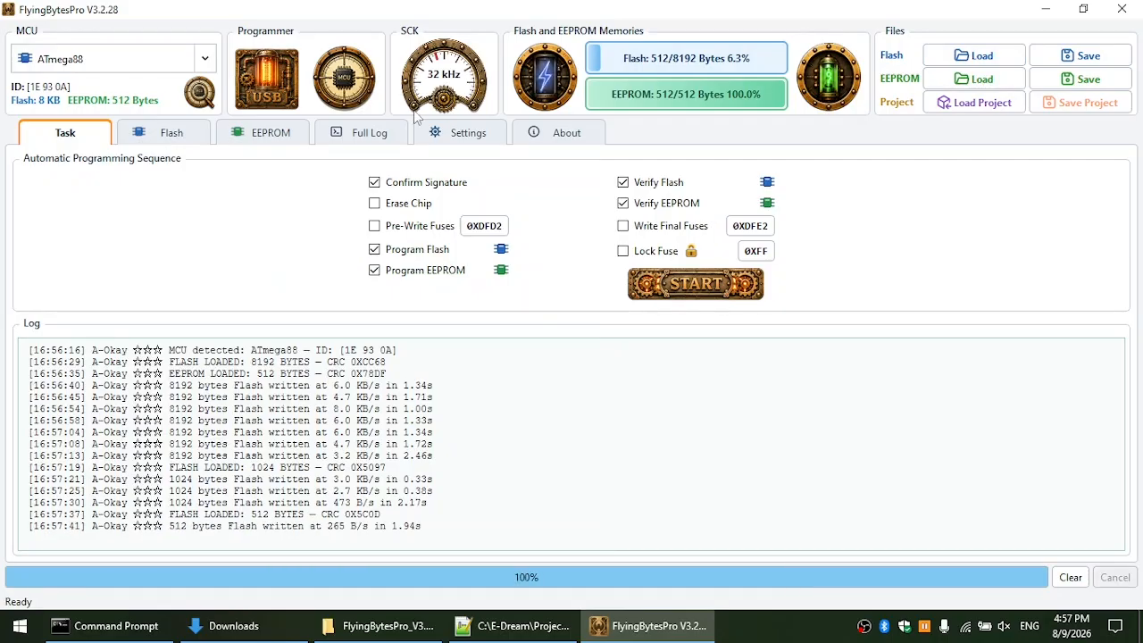
Step: Repeat the 512-byte Flash write at three successively lower SCK speeds, ending with 8 kHz and 4 kHz
{"action": "left_click", "coordinate": [553, 80]}
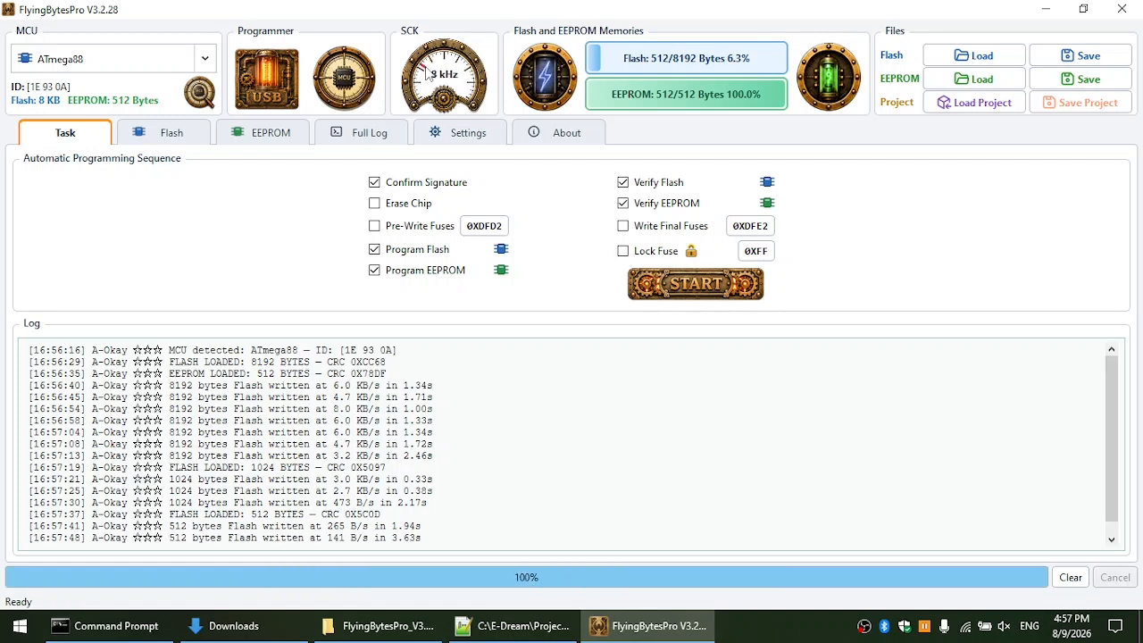
{"action": "left_click", "coordinate": [565, 92]}
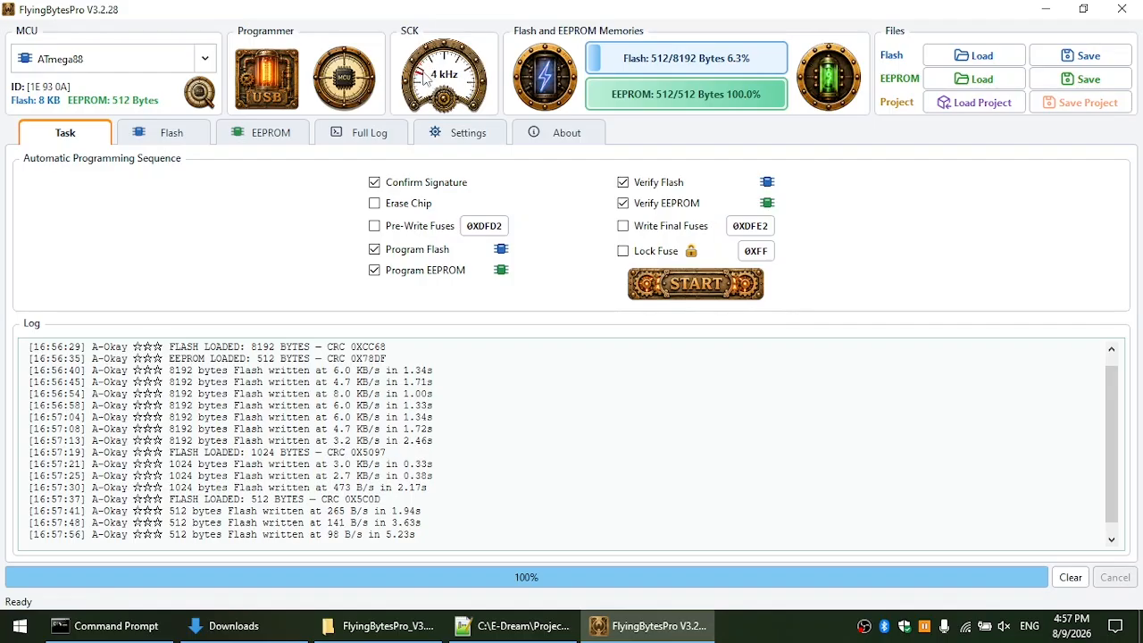
{"action": "left_click", "coordinate": [545, 77]}
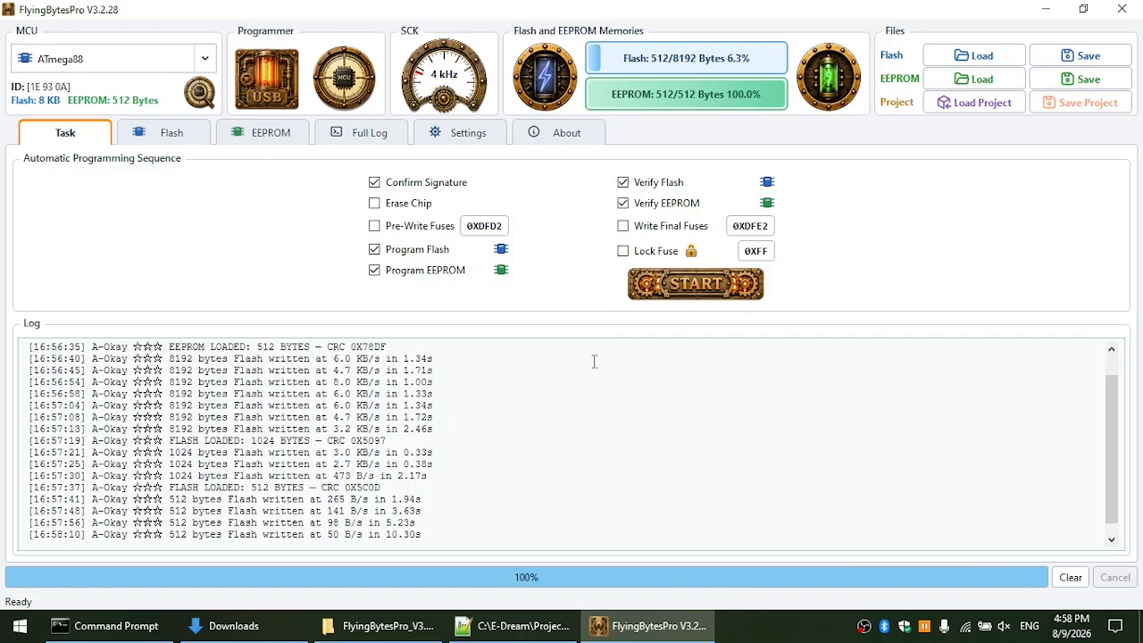
Step: Load FD_RD0.016K.hex into the Flash buffer and write it to the chip with SCK at 2 kHz
{"action": "left_click", "coordinate": [975, 55]}
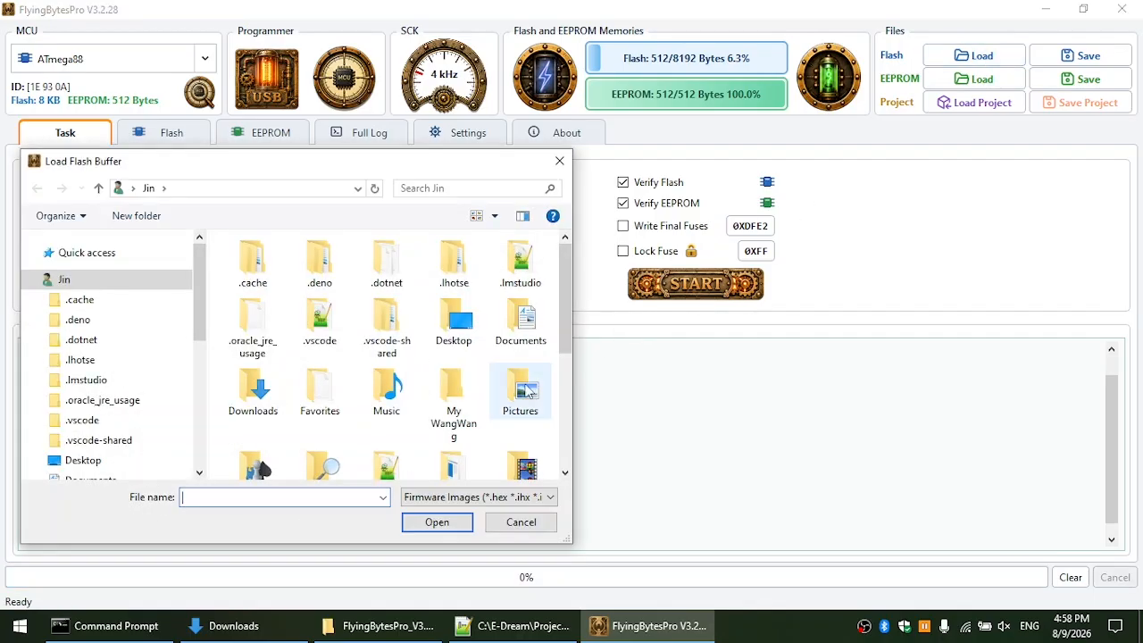
{"action": "left_click_drag", "start_coordinate": [567, 335], "coordinate": [566, 408]}
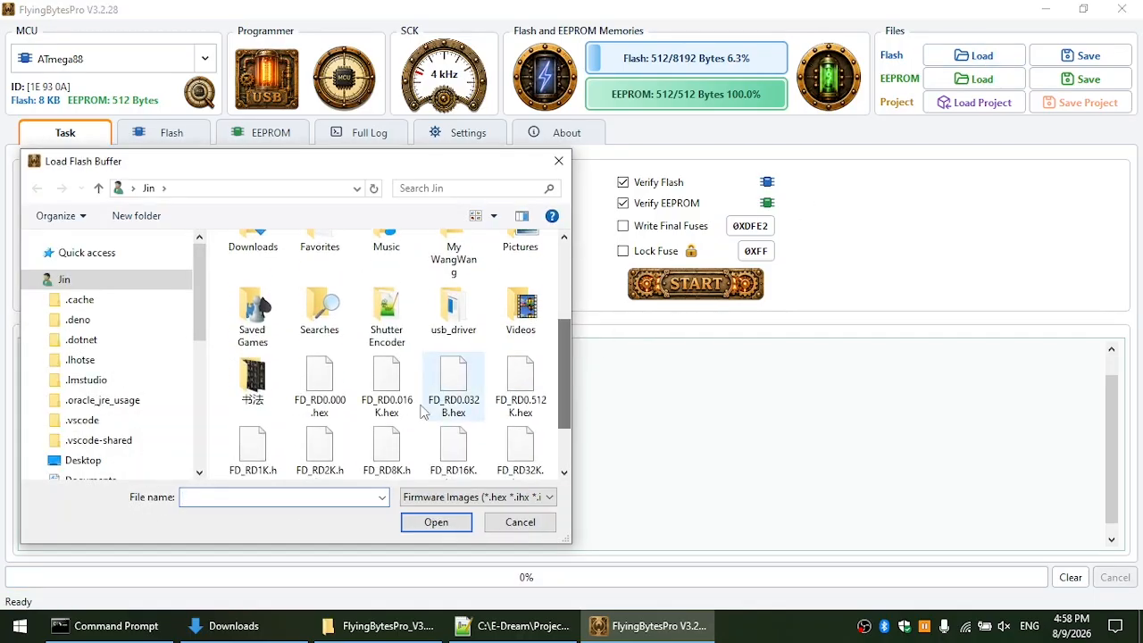
{"action": "left_click", "coordinate": [393, 393]}
{"action": "double_click", "coordinate": [409, 402]}
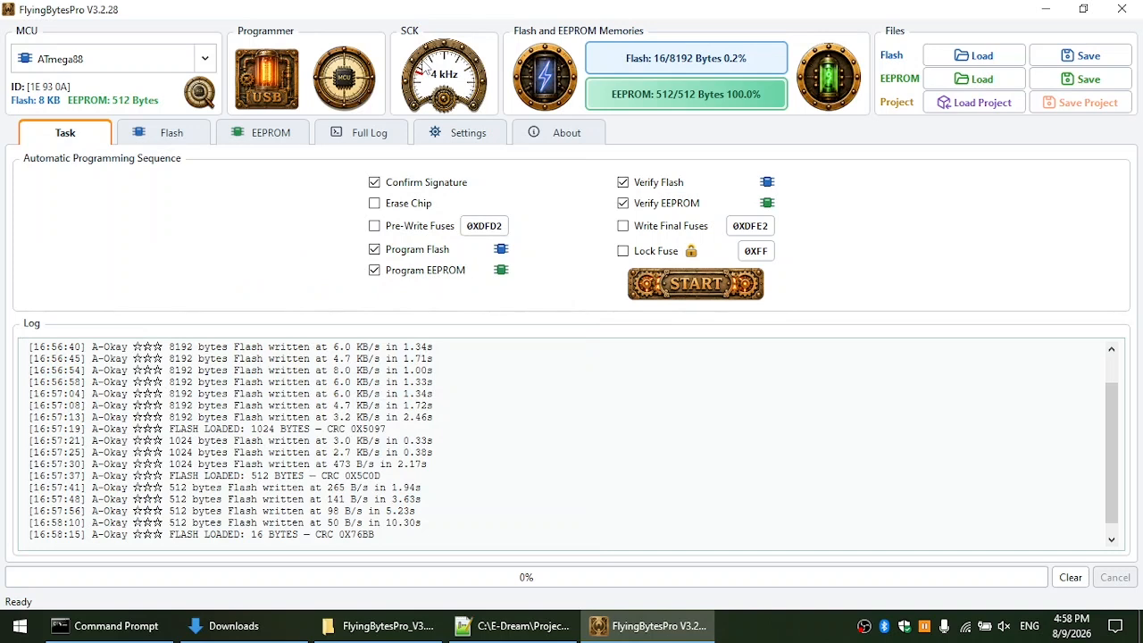
{"action": "left_click", "coordinate": [552, 82]}
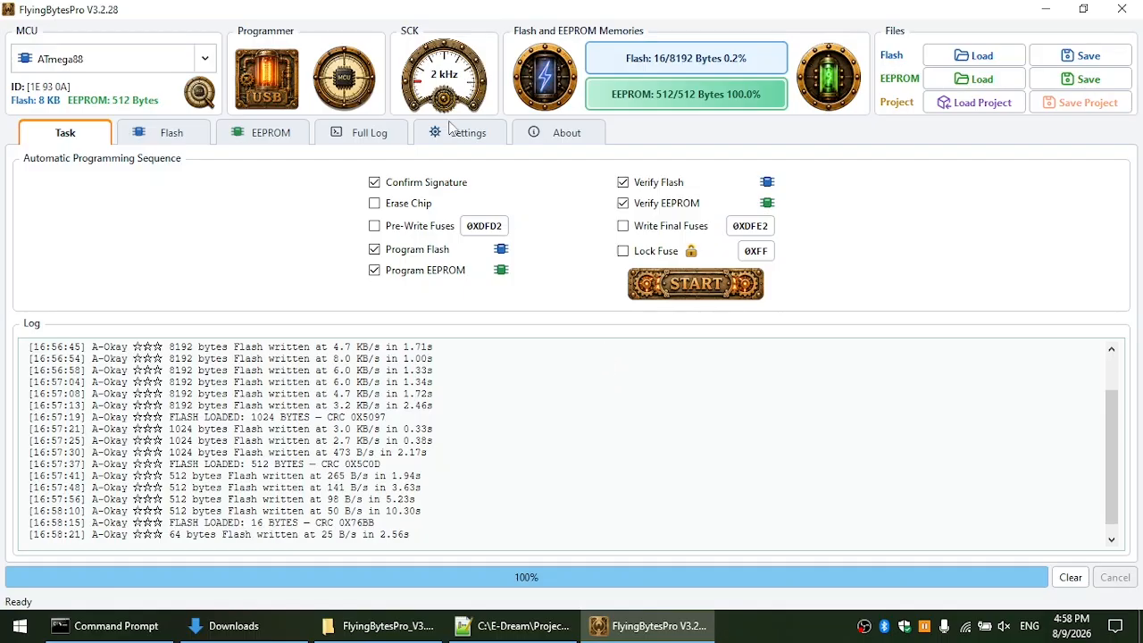
Step: Write the 16-byte Flash buffer to the chip once each with SCK at 1 kHz, 500 Hz and PRO
{"action": "left_click", "coordinate": [552, 87]}
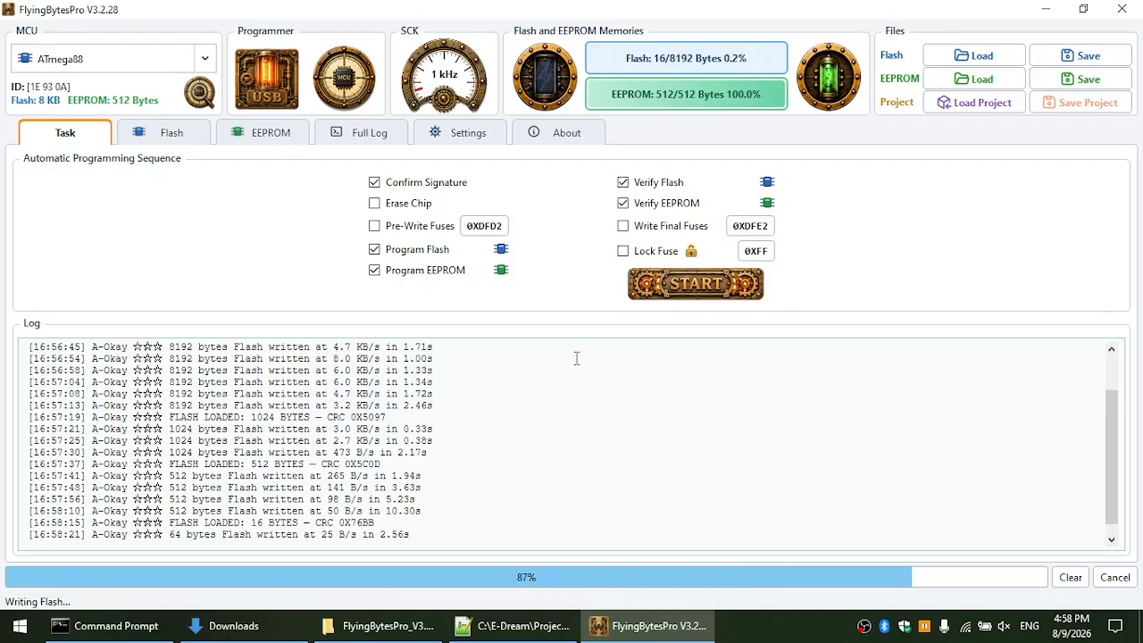
{"action": "left_click", "coordinate": [425, 105]}
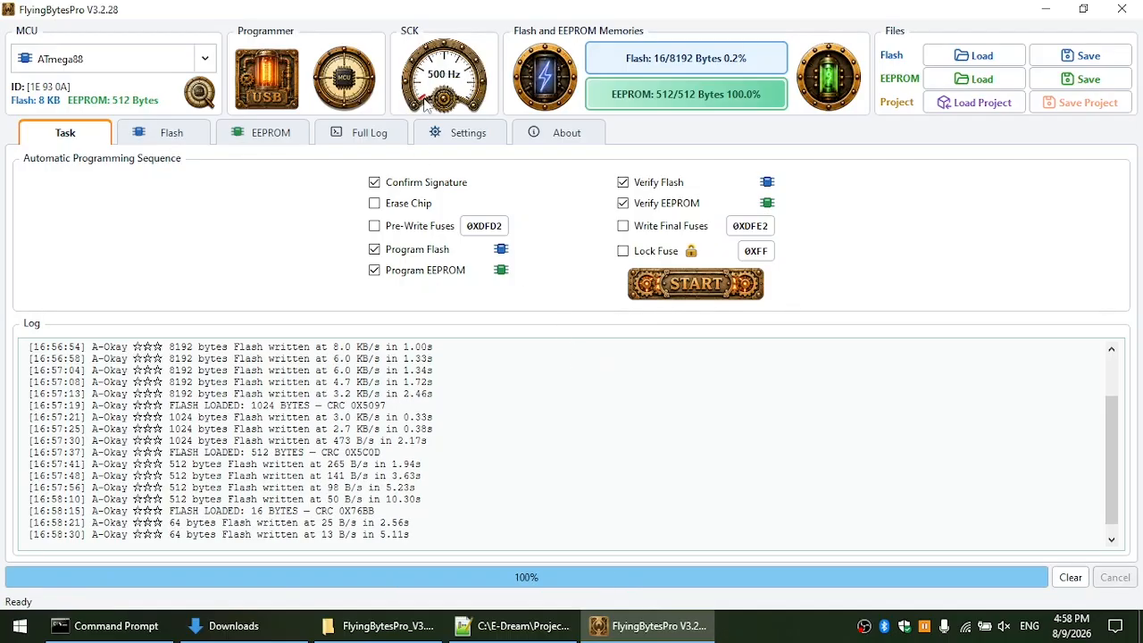
{"action": "left_click", "coordinate": [527, 85]}
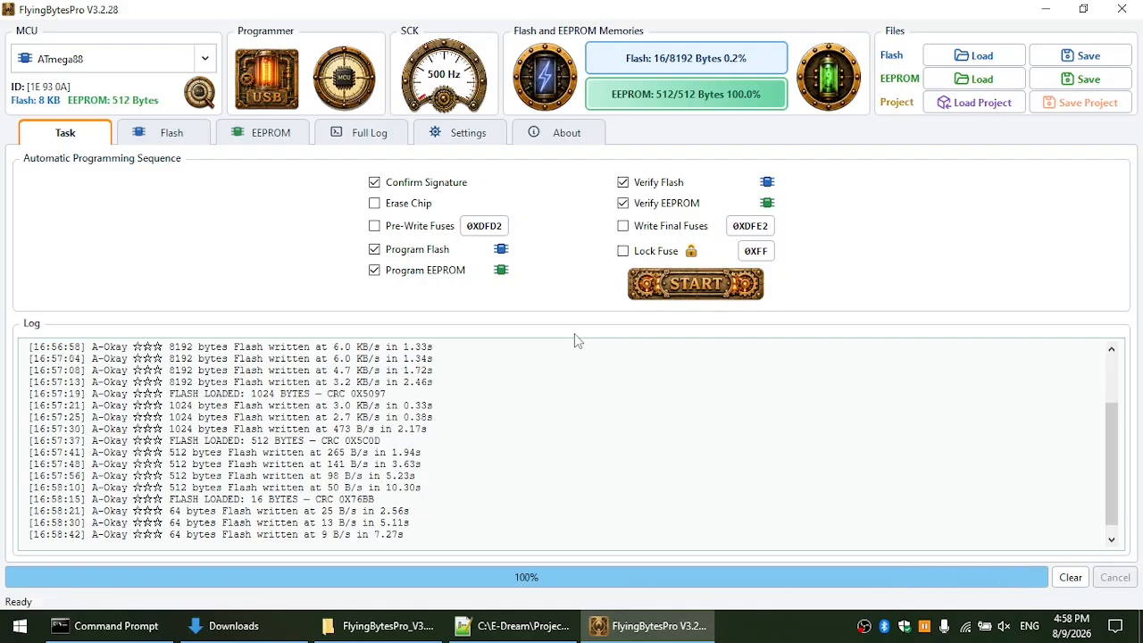
{"action": "left_click", "coordinate": [477, 95]}
{"action": "left_click", "coordinate": [560, 91]}
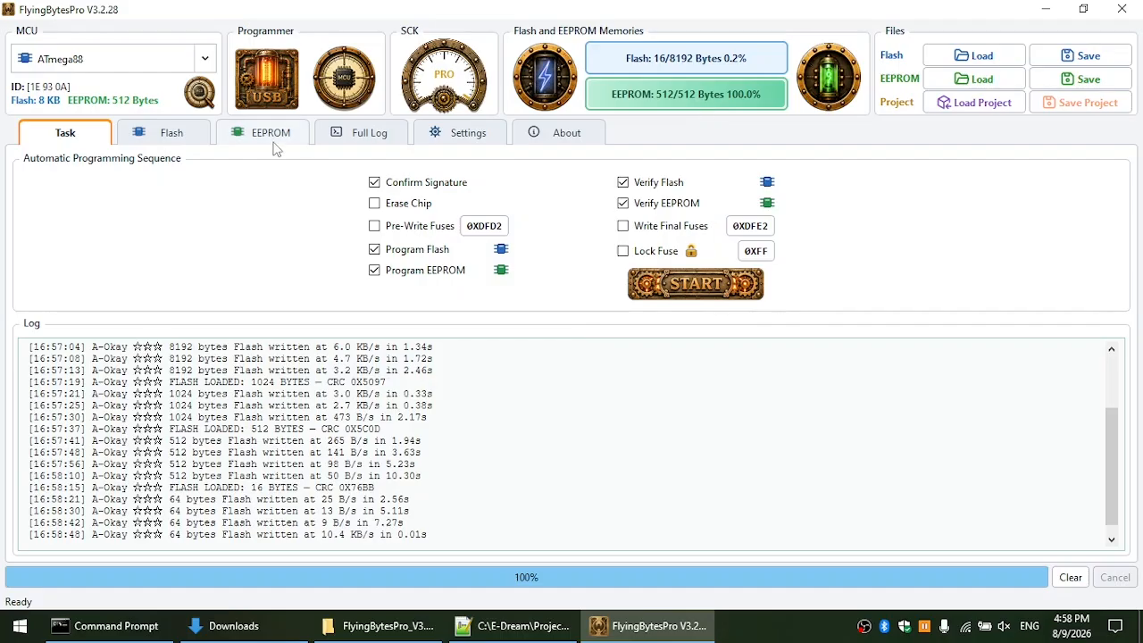
Step: Inspect the pre-write fuse and lock settings, comparing the factory default fuses with the values read from the chip, and close them
{"action": "left_click", "coordinate": [497, 227]}
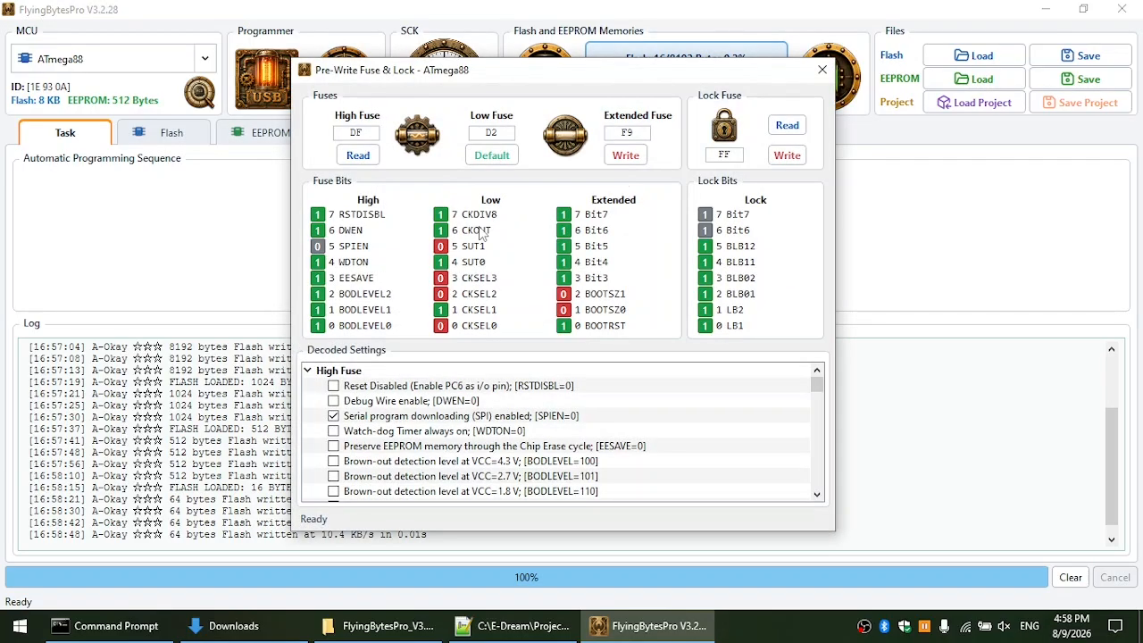
{"action": "left_click", "coordinate": [492, 154]}
{"action": "left_click", "coordinate": [357, 154]}
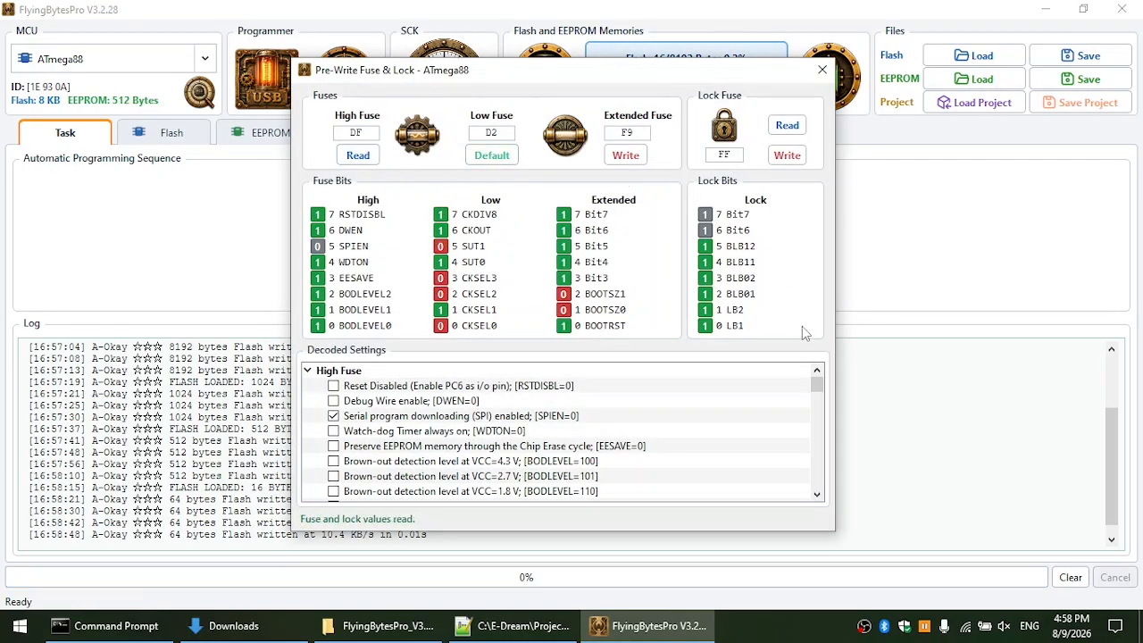
{"action": "mouse_move", "coordinate": [817, 388]}
{"action": "left_mouse_down"}
{"action": "mouse_move", "coordinate": [822, 482]}
{"action": "mouse_move", "coordinate": [816, 384]}
{"action": "left_mouse_up"}
{"action": "left_click", "coordinate": [476, 161]}
{"action": "left_click", "coordinate": [357, 155]}
{"action": "left_click", "coordinate": [358, 155]}
{"action": "left_click", "coordinate": [491, 154]}
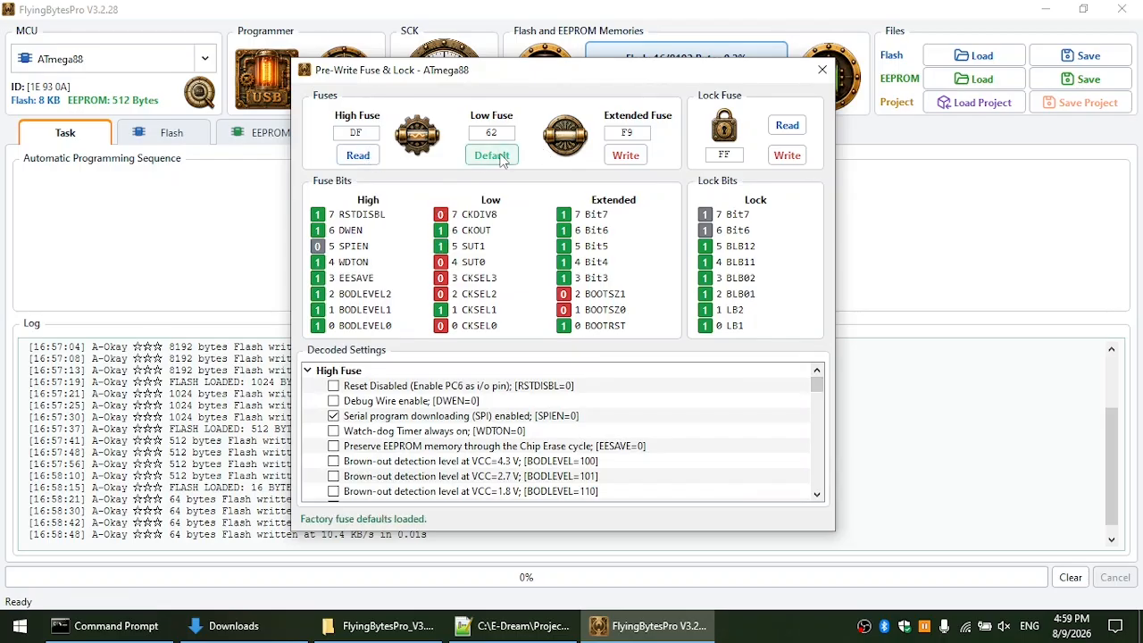
{"action": "left_click", "coordinate": [375, 158]}
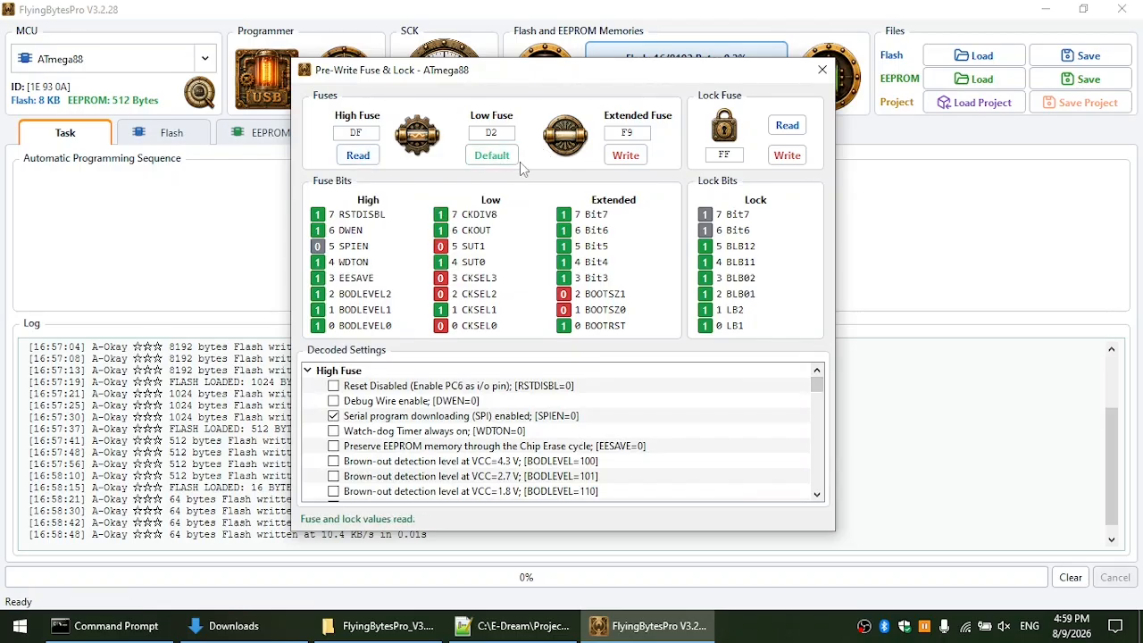
{"action": "left_click", "coordinate": [819, 68]}
Step: Load FD_RD8K.hex into the Flash buffer and look through its contents in the Flash hex view
{"action": "left_click", "coordinate": [191, 140]}
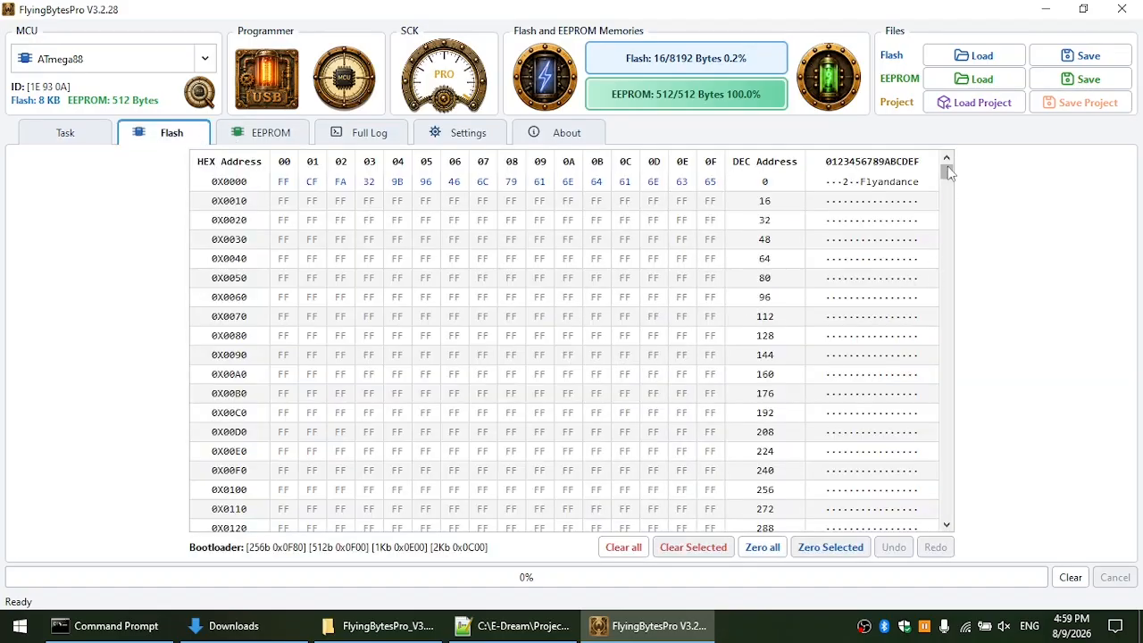
{"action": "left_click", "coordinate": [975, 78]}
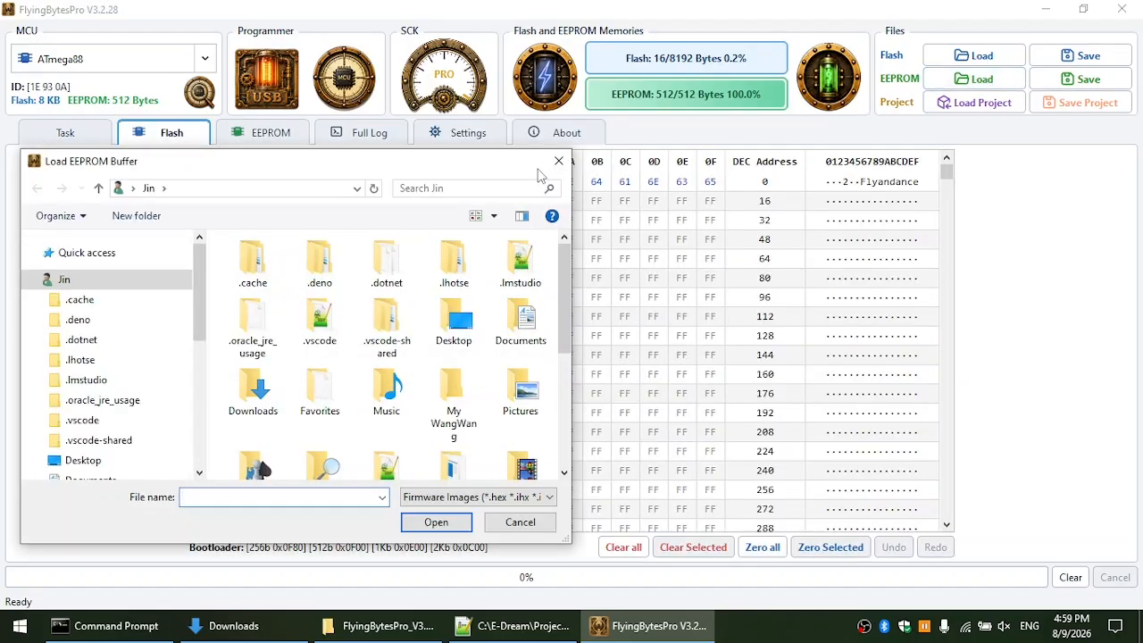
{"action": "left_click", "coordinate": [559, 160]}
{"action": "left_click", "coordinate": [975, 56]}
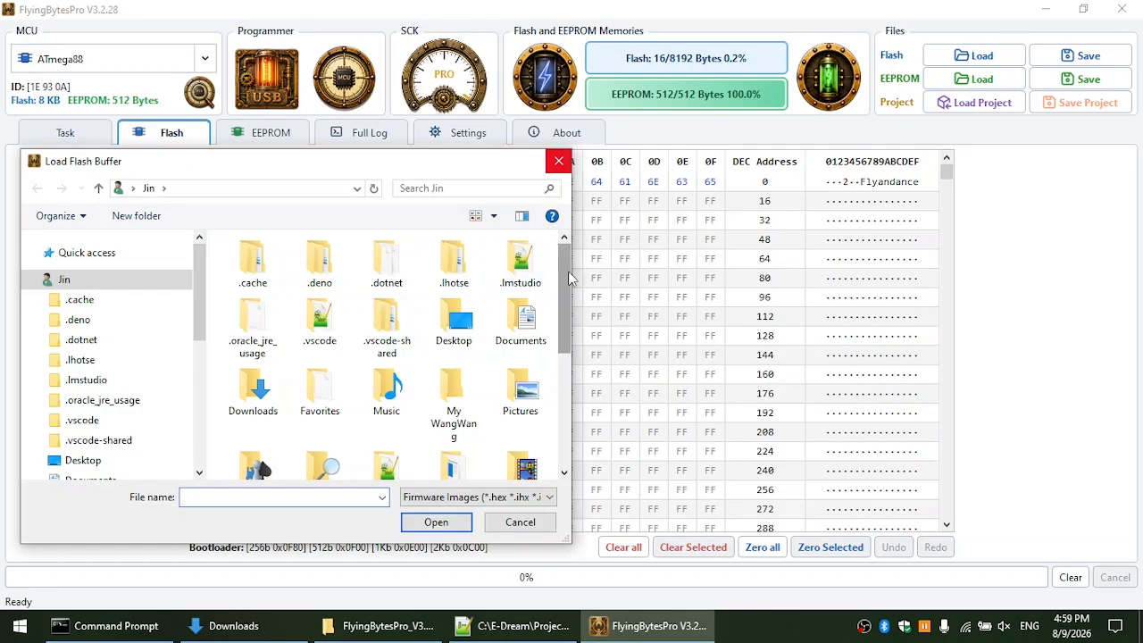
{"action": "left_click_drag", "start_coordinate": [569, 277], "coordinate": [562, 365]}
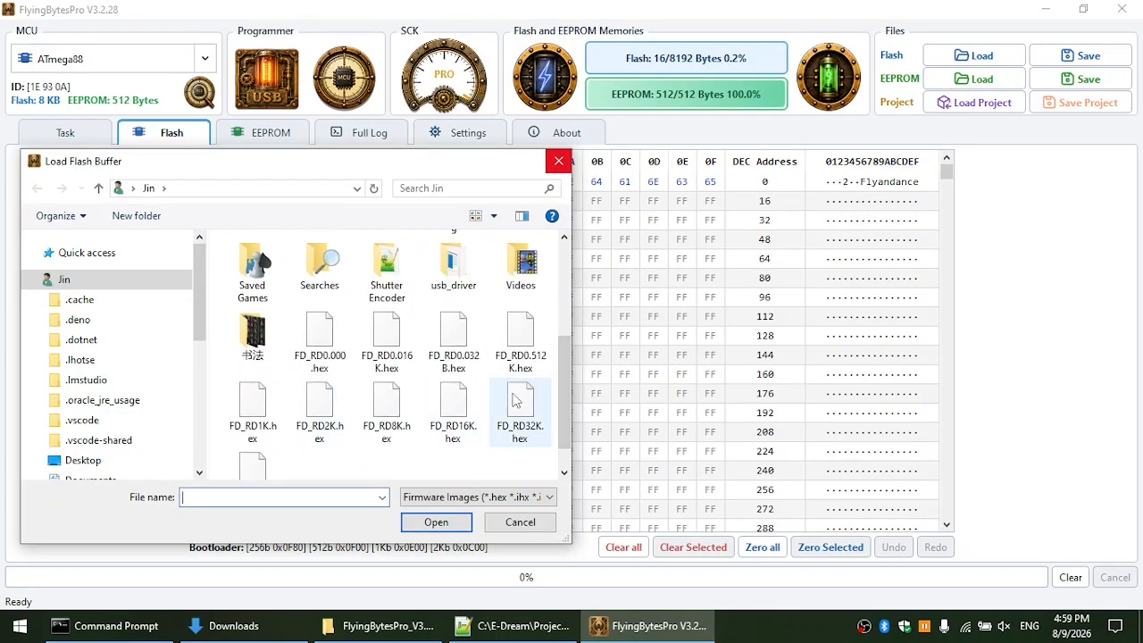
{"action": "double_click", "coordinate": [387, 412]}
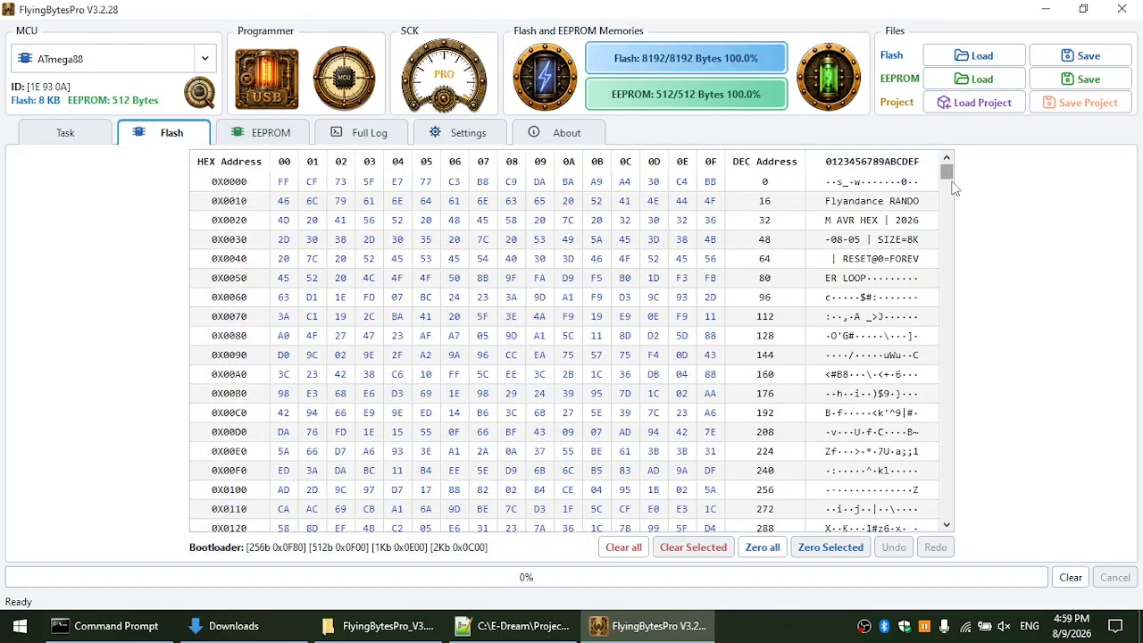
{"action": "mouse_move", "coordinate": [948, 175]}
{"action": "left_mouse_down"}
{"action": "mouse_move", "coordinate": [944, 505]}
{"action": "mouse_move", "coordinate": [944, 158]}
{"action": "left_mouse_up"}
Step: Clear the log and run the automatic programming sequence twice with Erase Chip enabled, programming and verifying Flash and EEPROM
{"action": "left_click", "coordinate": [59, 134]}
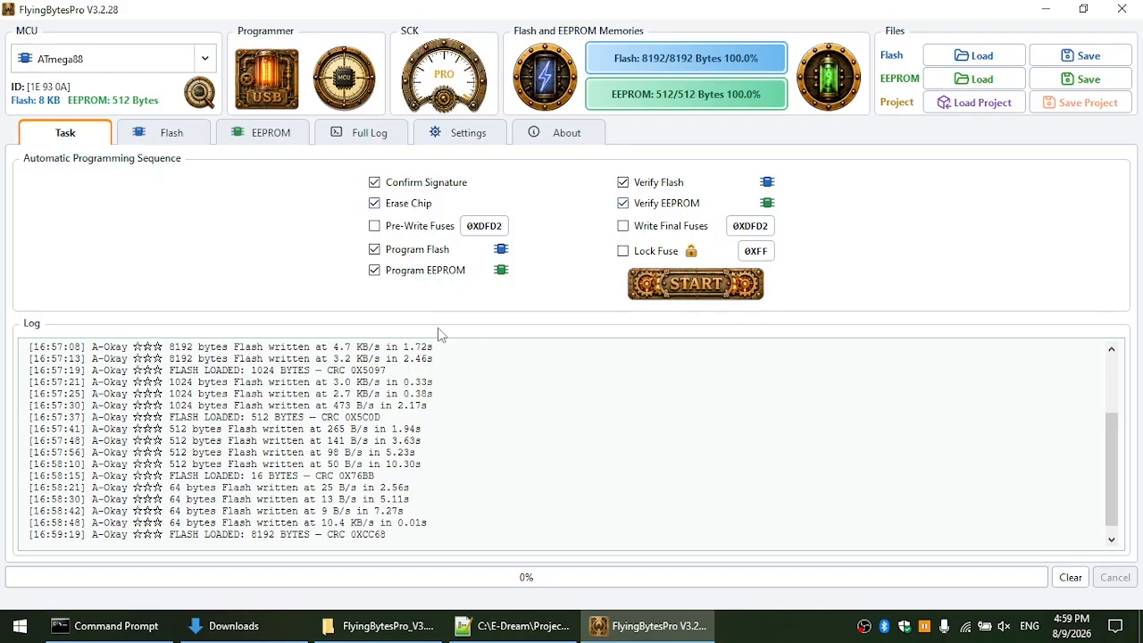
{"action": "left_click", "coordinate": [1071, 578]}
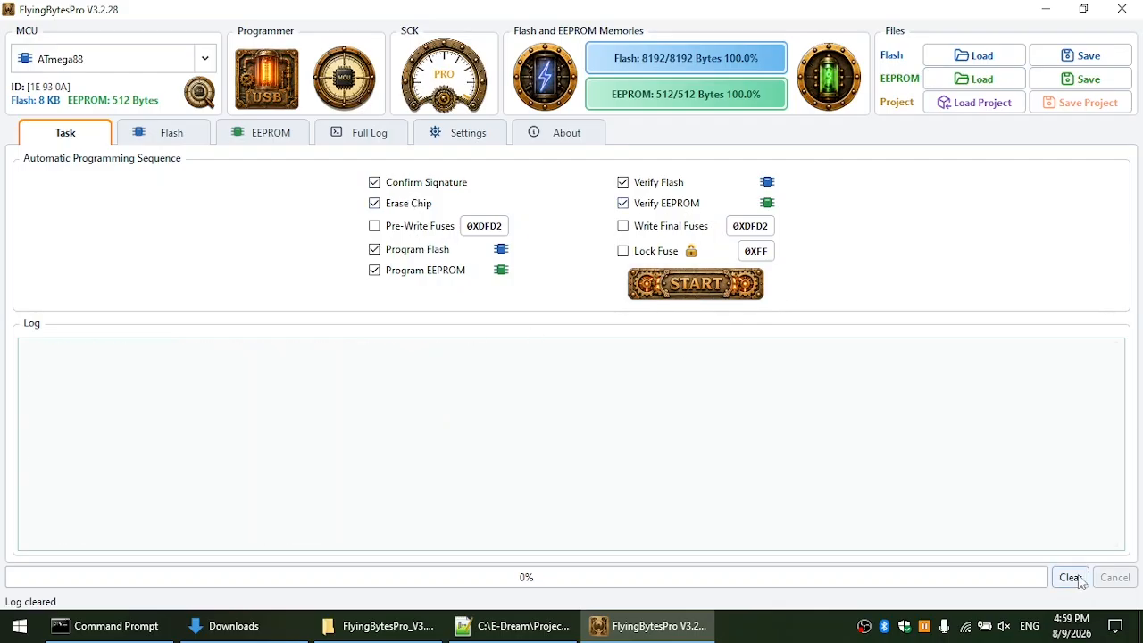
{"action": "left_click", "coordinate": [676, 285]}
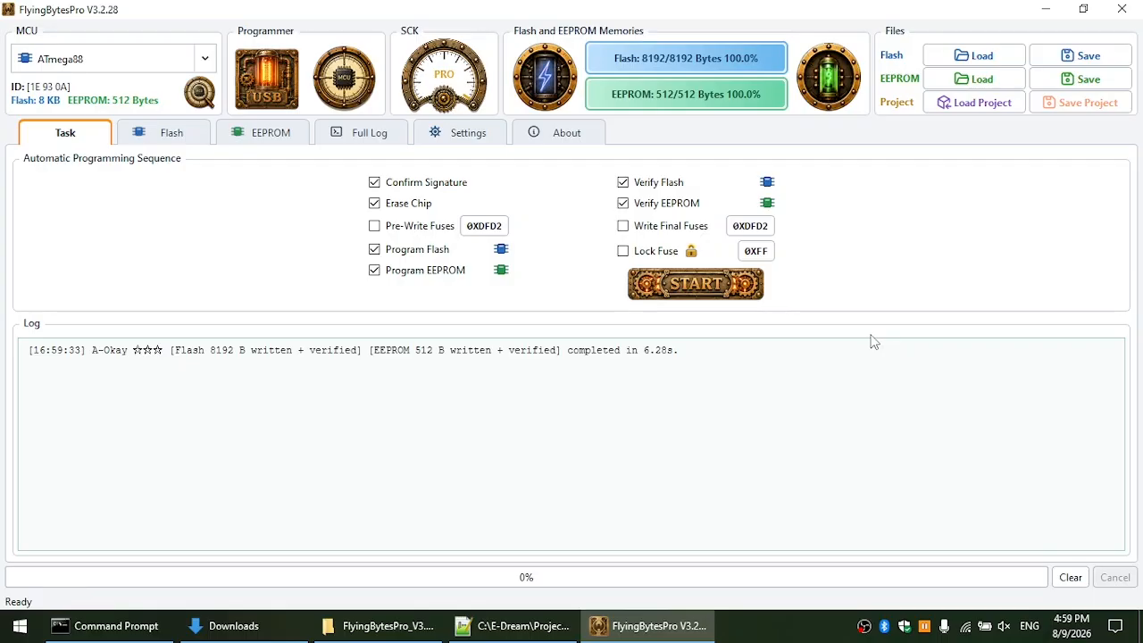
{"action": "left_click", "coordinate": [722, 294]}
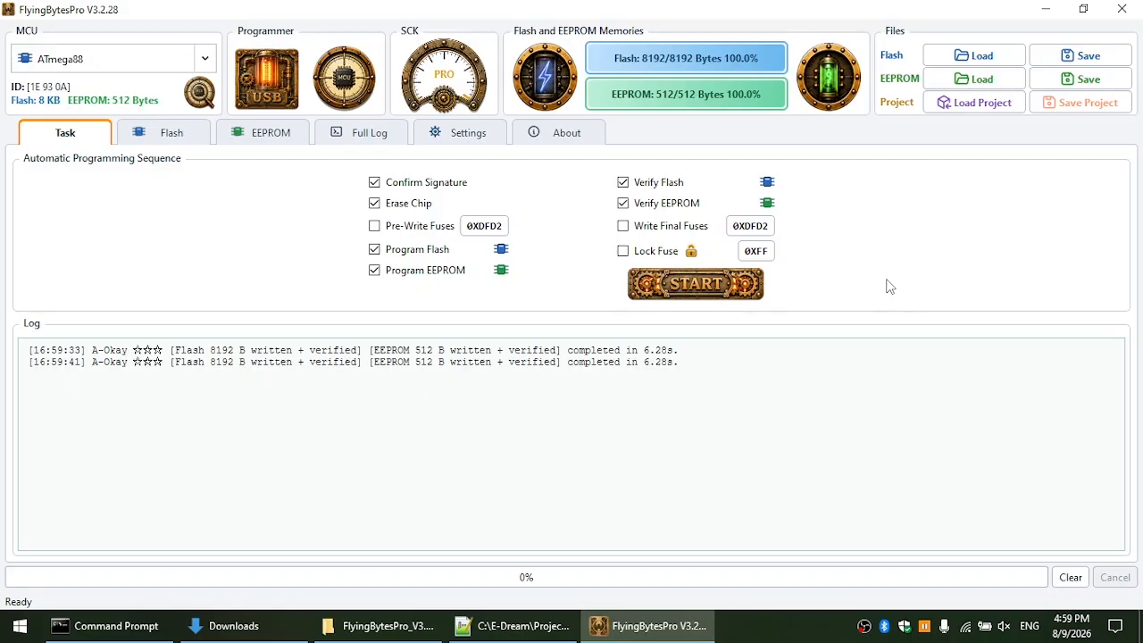
Step: Detect the newly connected MCU as ATmega128, clear the log and repeat the detection with ATmega128 as the exact device
{"action": "left_click", "coordinate": [354, 92]}
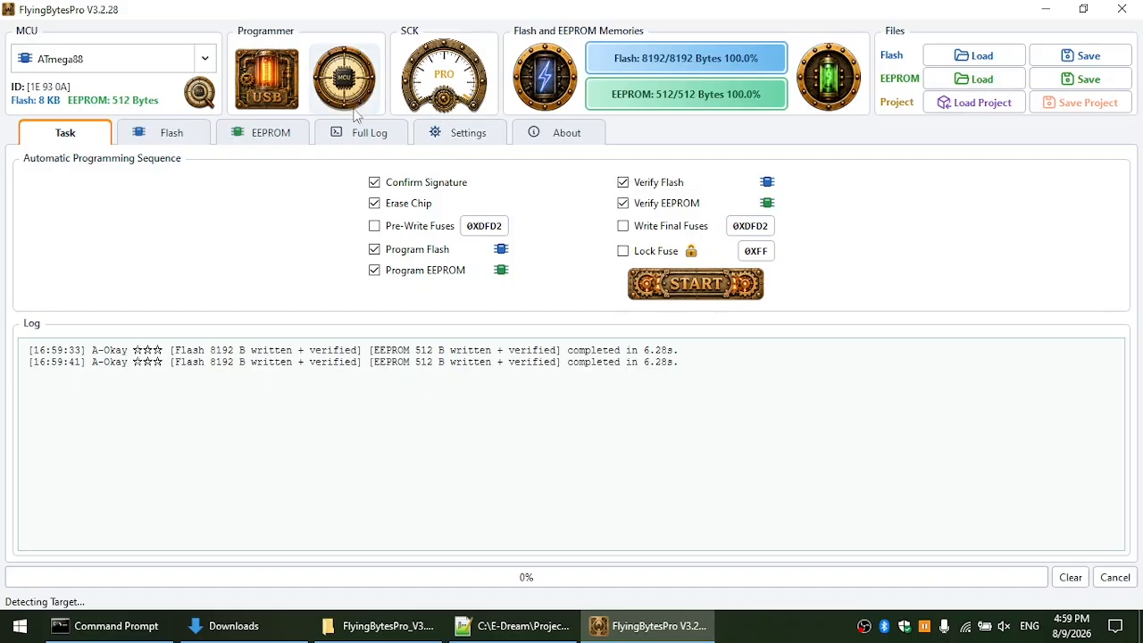
{"action": "left_click", "coordinate": [540, 362]}
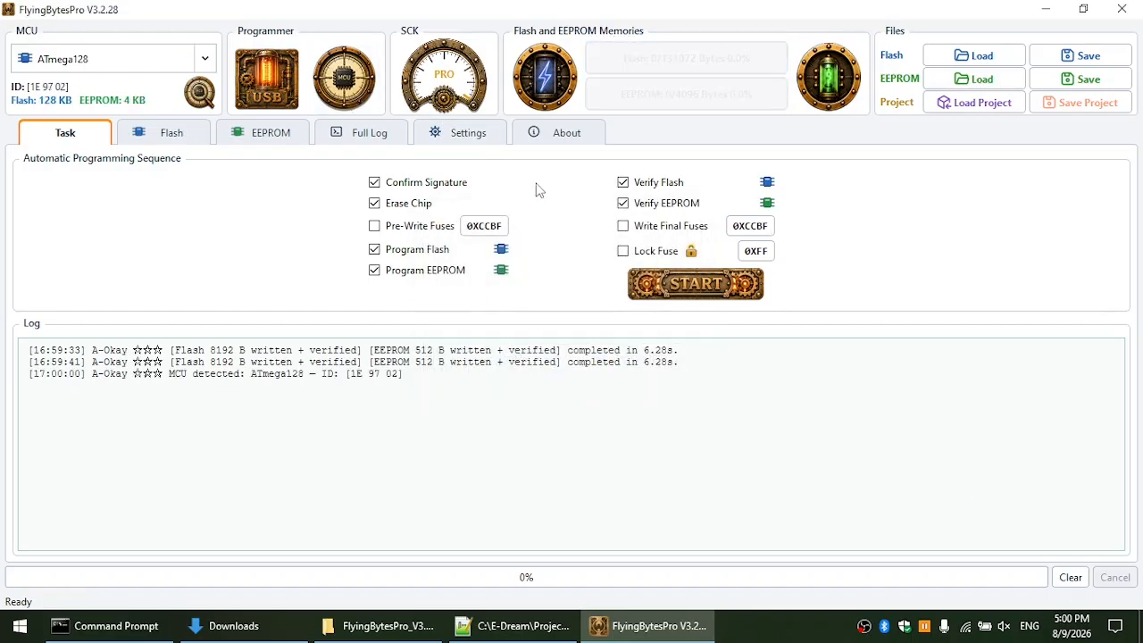
{"action": "left_click", "coordinate": [1071, 580]}
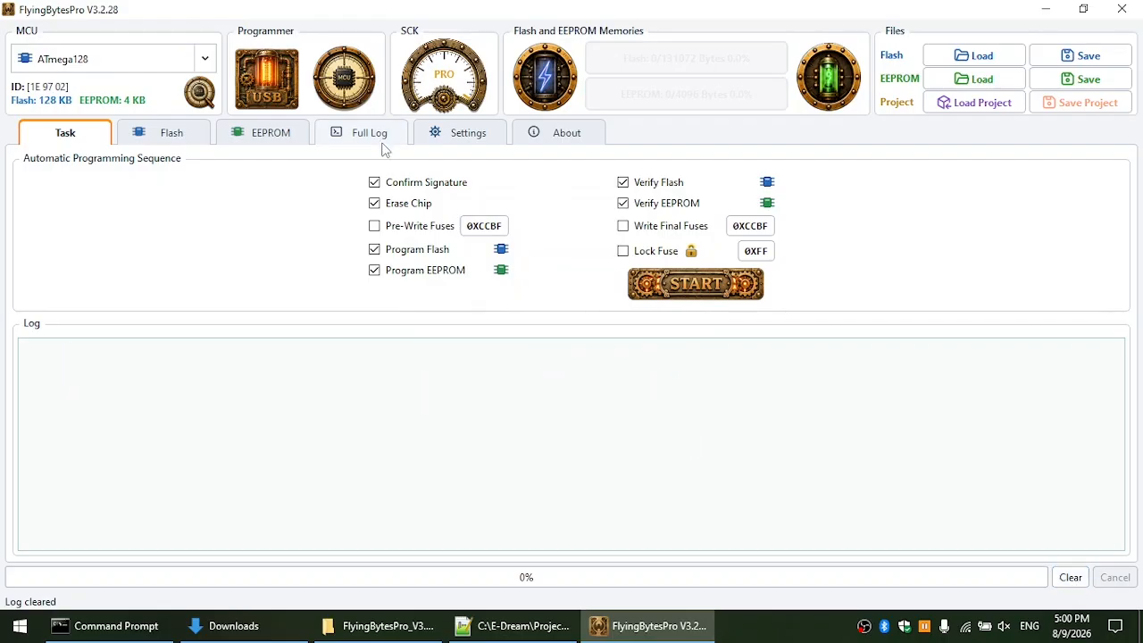
{"action": "left_click", "coordinate": [349, 84]}
{"action": "left_click", "coordinate": [502, 362]}
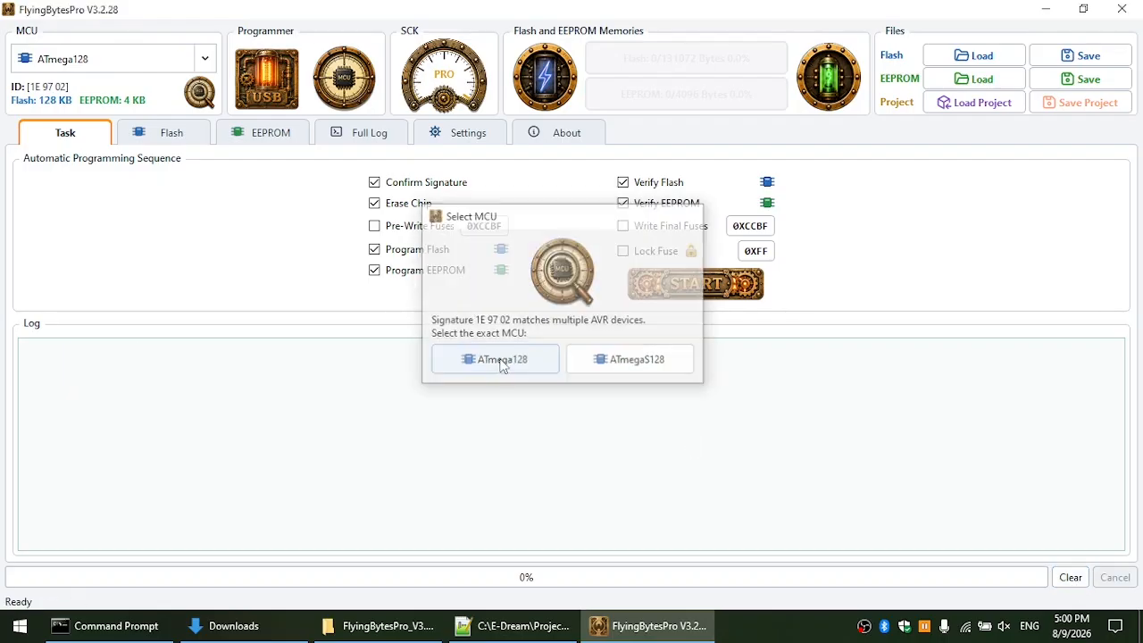
Step: Load FD_RD16K.hex into the Flash buffer and write it to the ATmega128 twice with SCK at PRO
{"action": "left_click", "coordinate": [973, 55]}
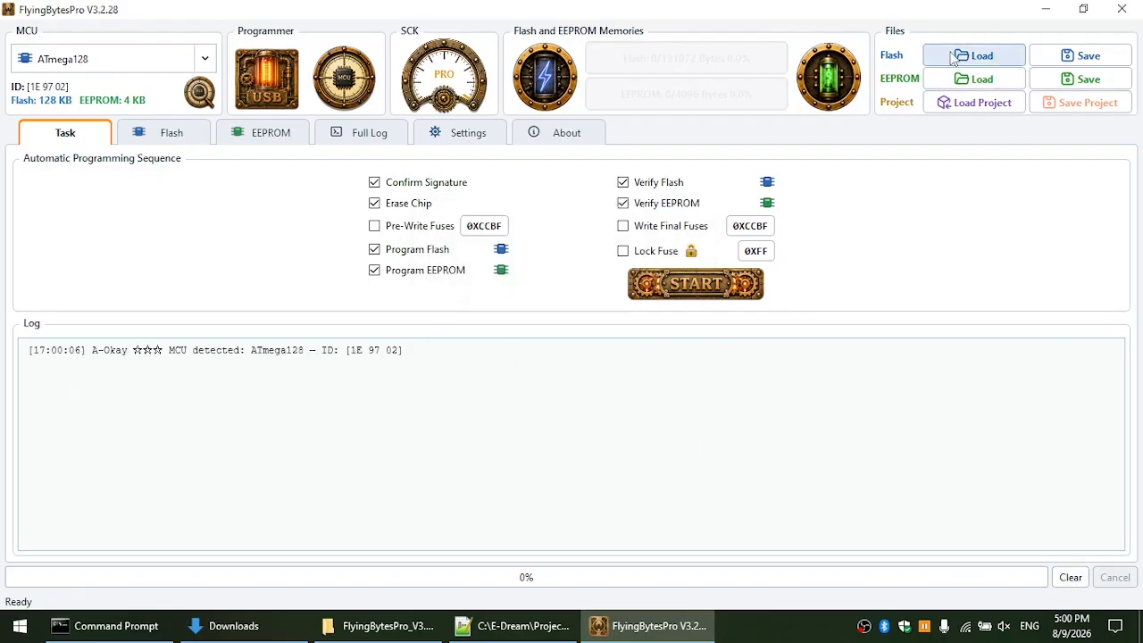
{"action": "left_click", "coordinate": [566, 366]}
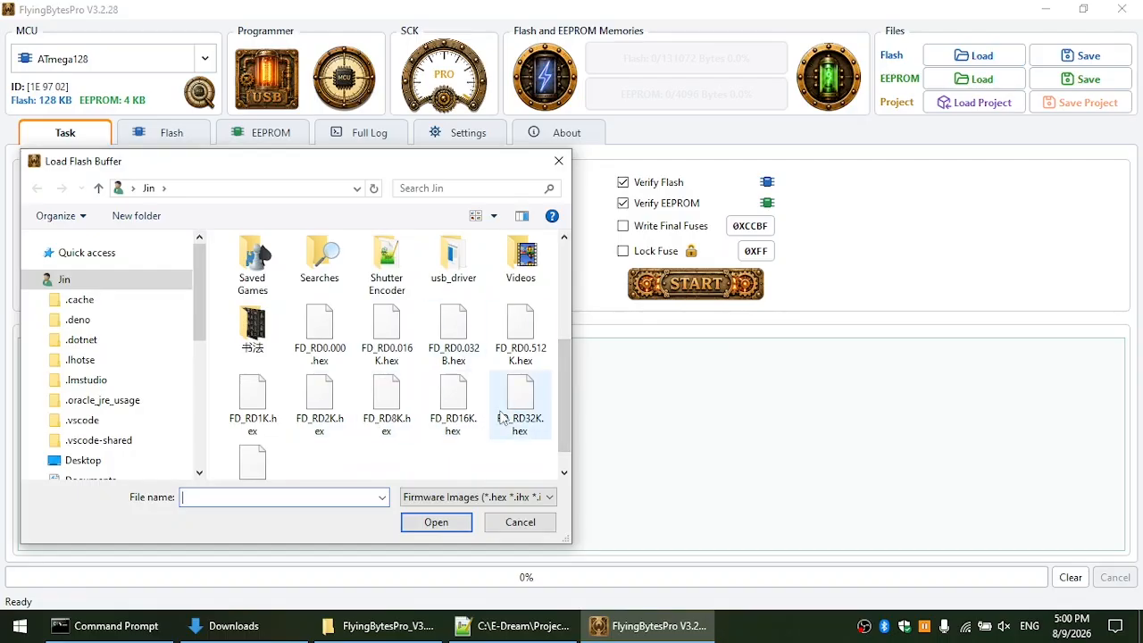
{"action": "double_click", "coordinate": [454, 407]}
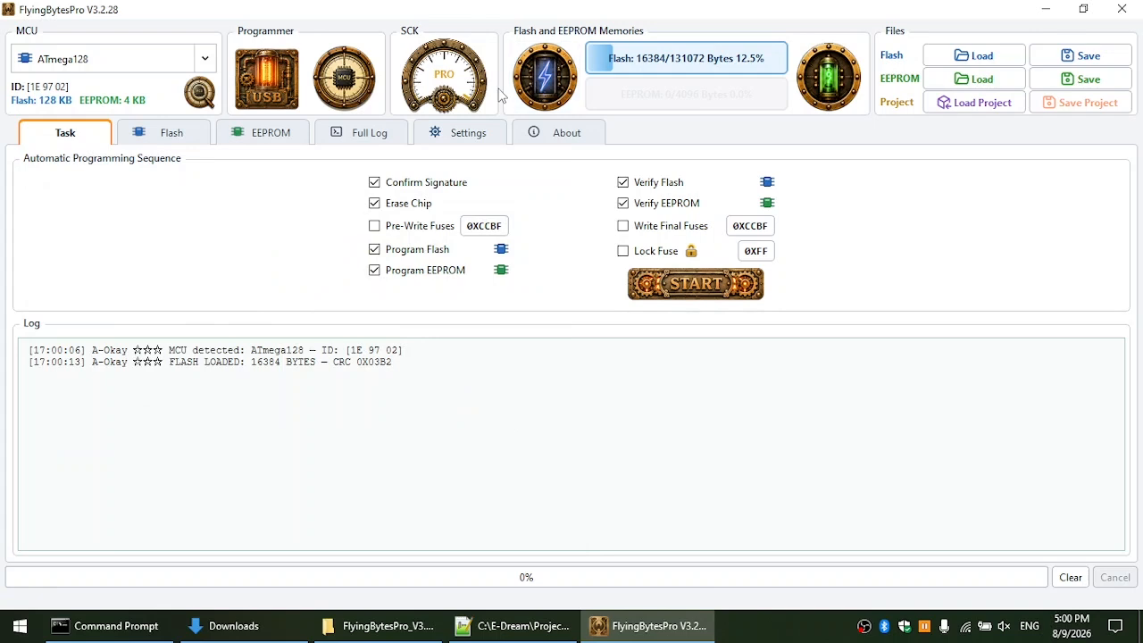
{"action": "left_click", "coordinate": [545, 67]}
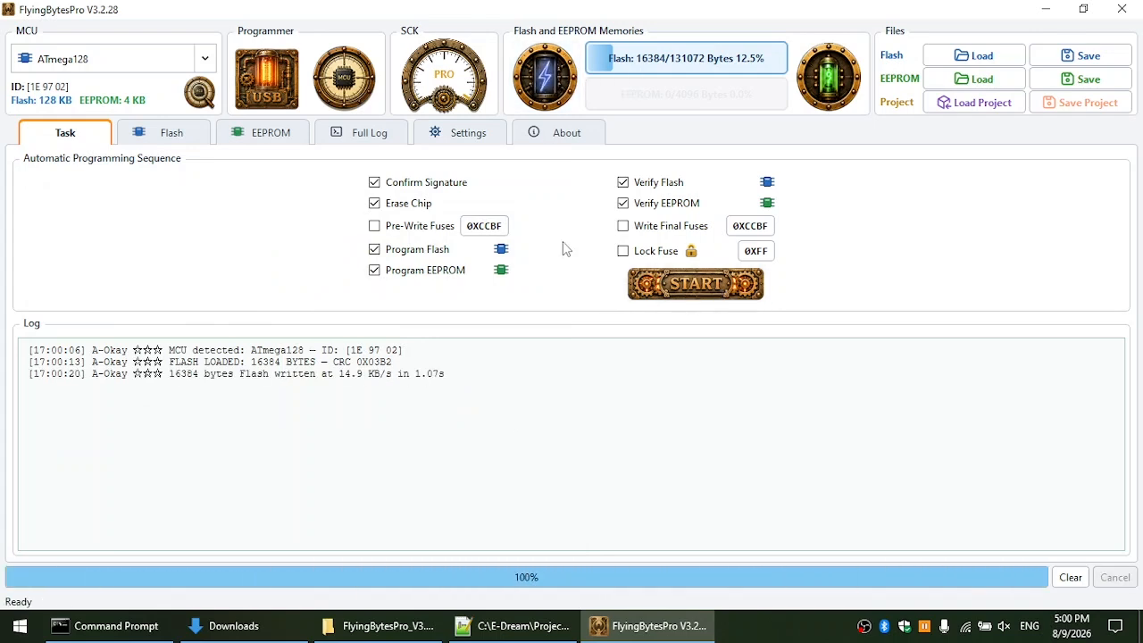
{"action": "left_click", "coordinate": [566, 95]}
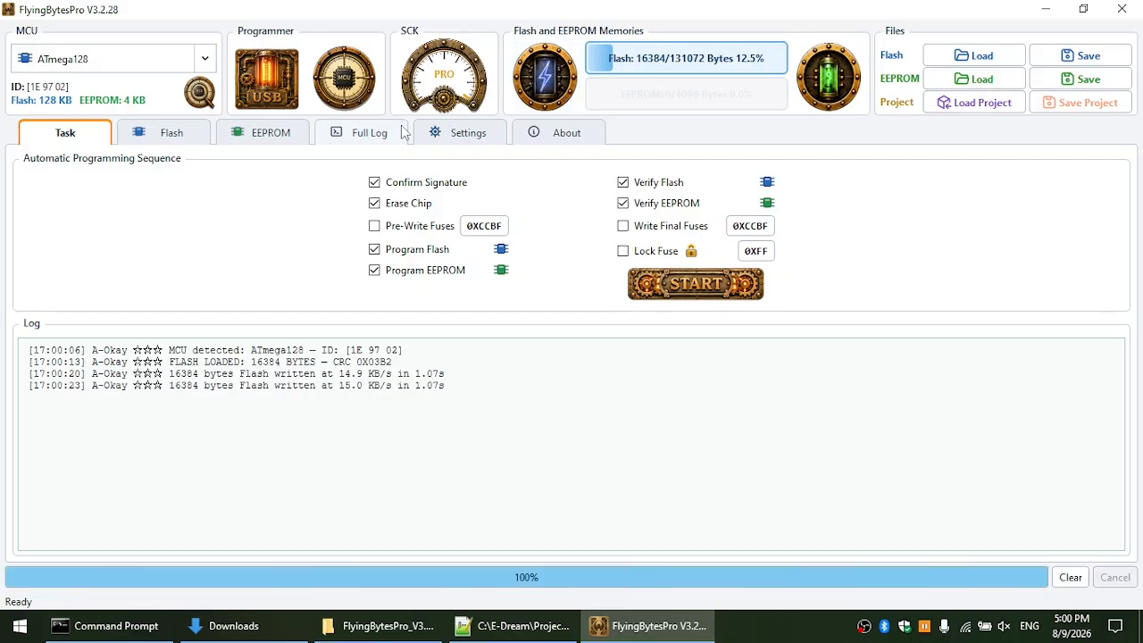
Step: Repeat the 16384-byte Flash write at progressively slower SCK settings including AUTO, 1.5 MHz, 750 kHz and 375 kHz, finishing with a write at PRO
{"action": "left_click", "coordinate": [529, 93]}
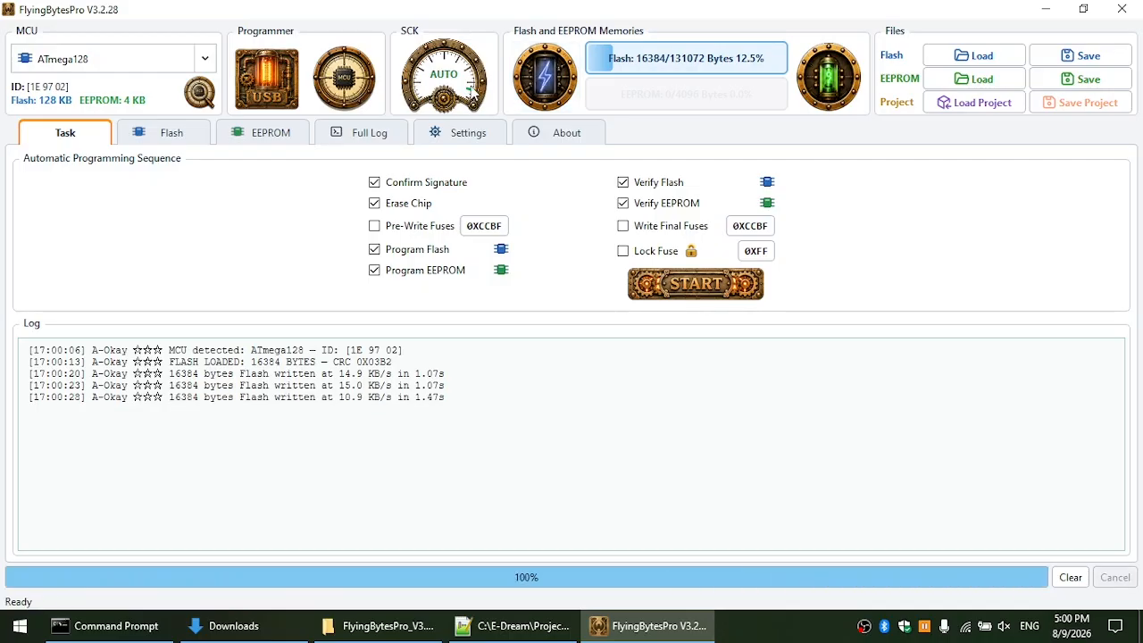
{"action": "left_click", "coordinate": [530, 93]}
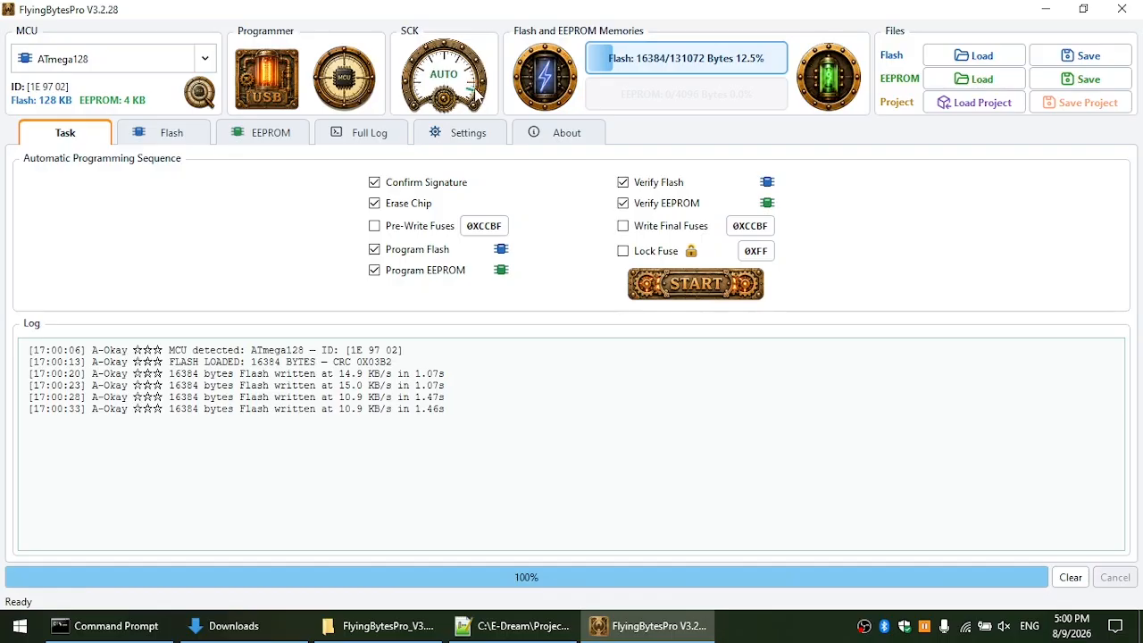
{"action": "left_click", "coordinate": [523, 90]}
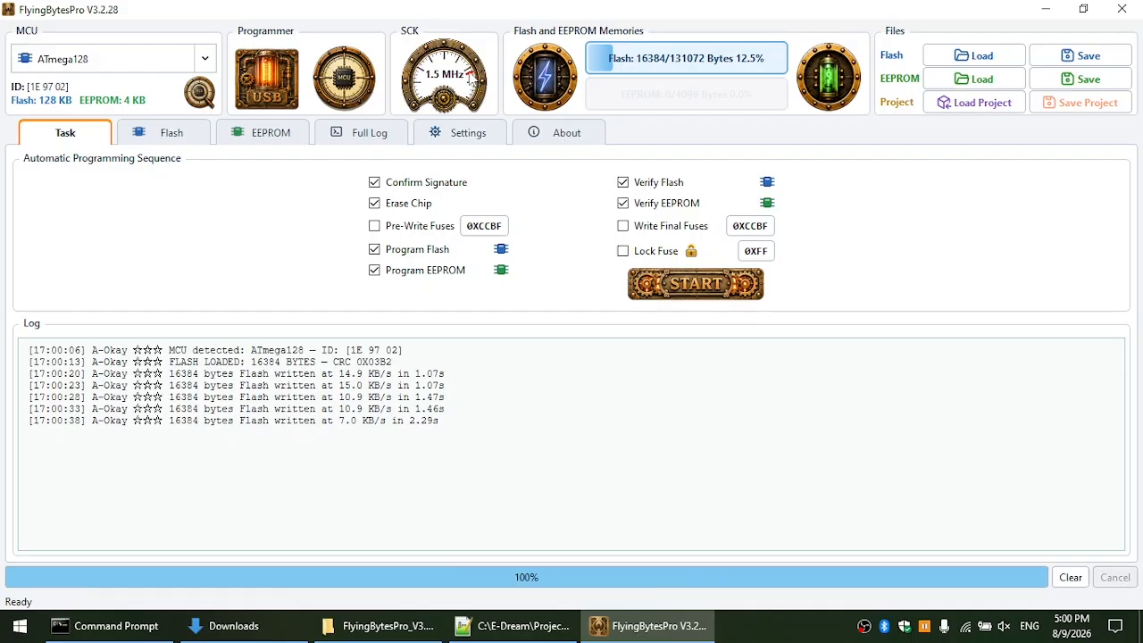
{"action": "left_click", "coordinate": [540, 85]}
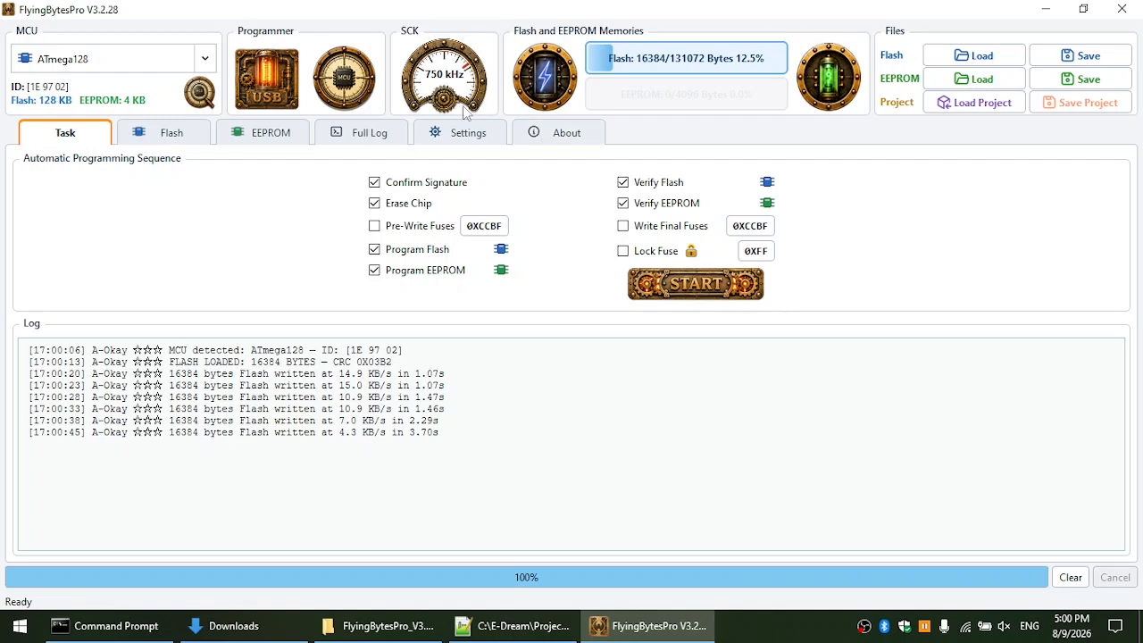
{"action": "left_click", "coordinate": [540, 81]}
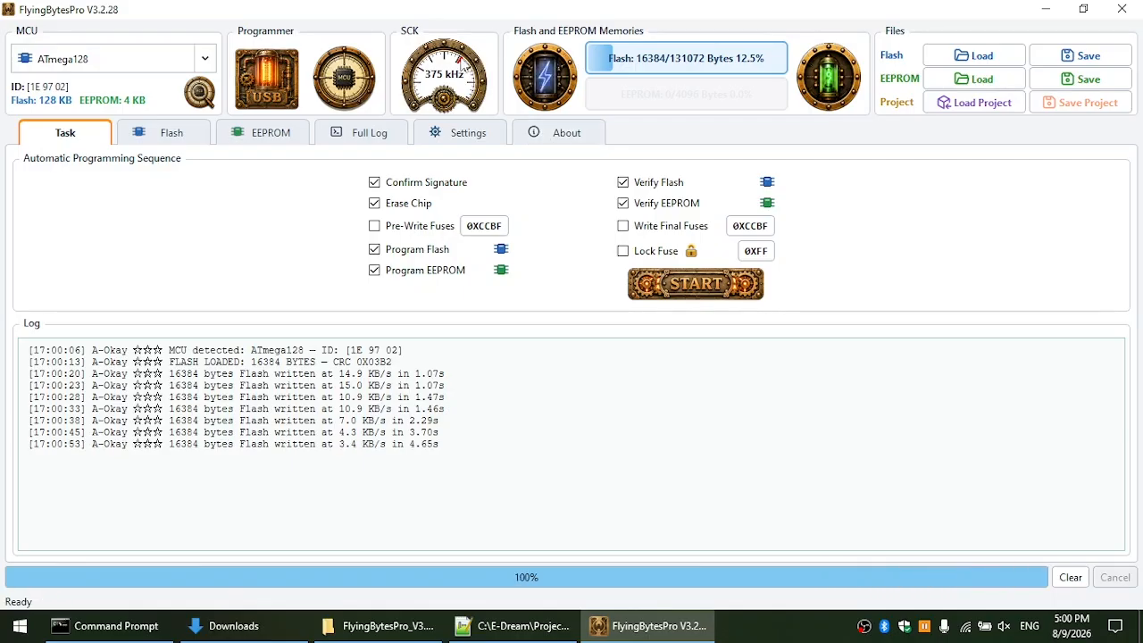
{"action": "left_click", "coordinate": [564, 92]}
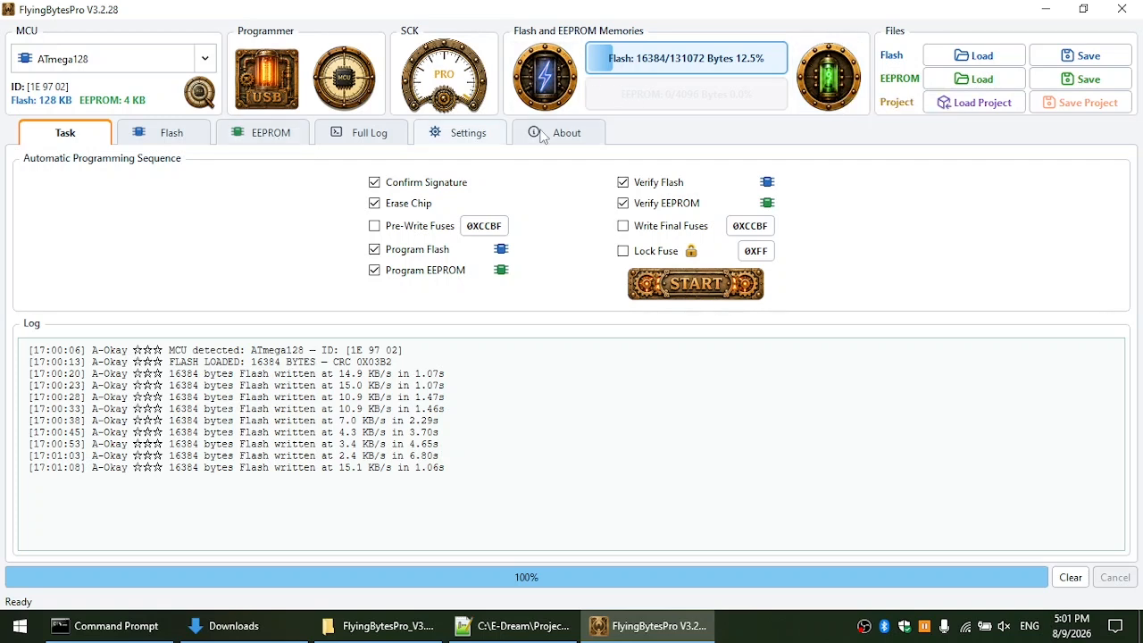
Step: Check the write options in the settings and start the automatic programming sequence for the ATmega128
{"action": "left_click", "coordinate": [464, 134]}
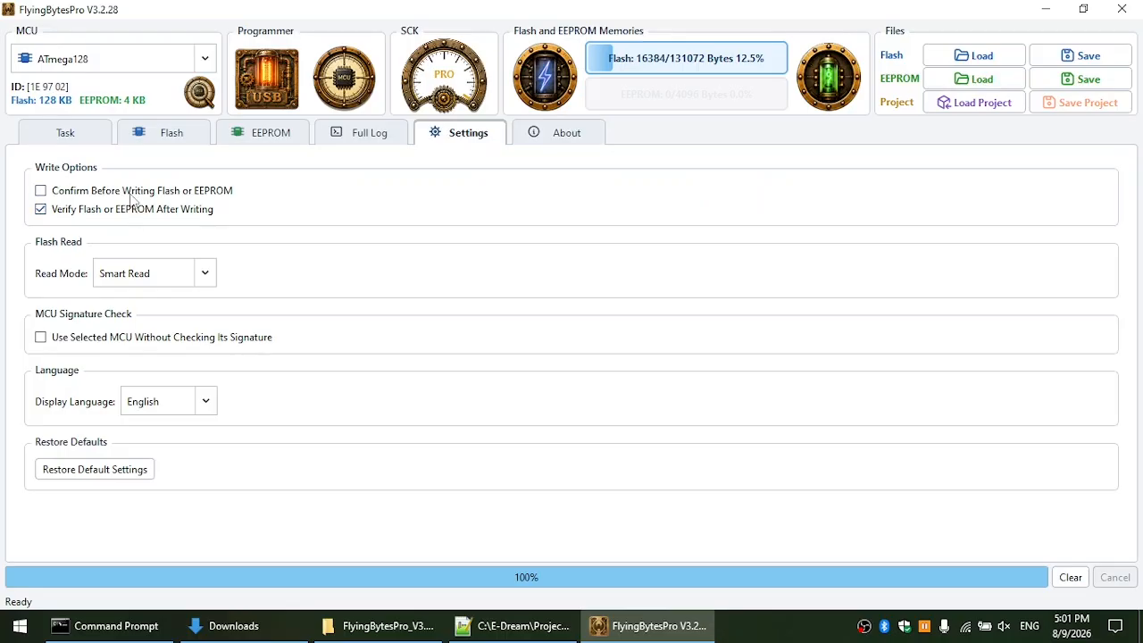
{"action": "left_click", "coordinate": [98, 136]}
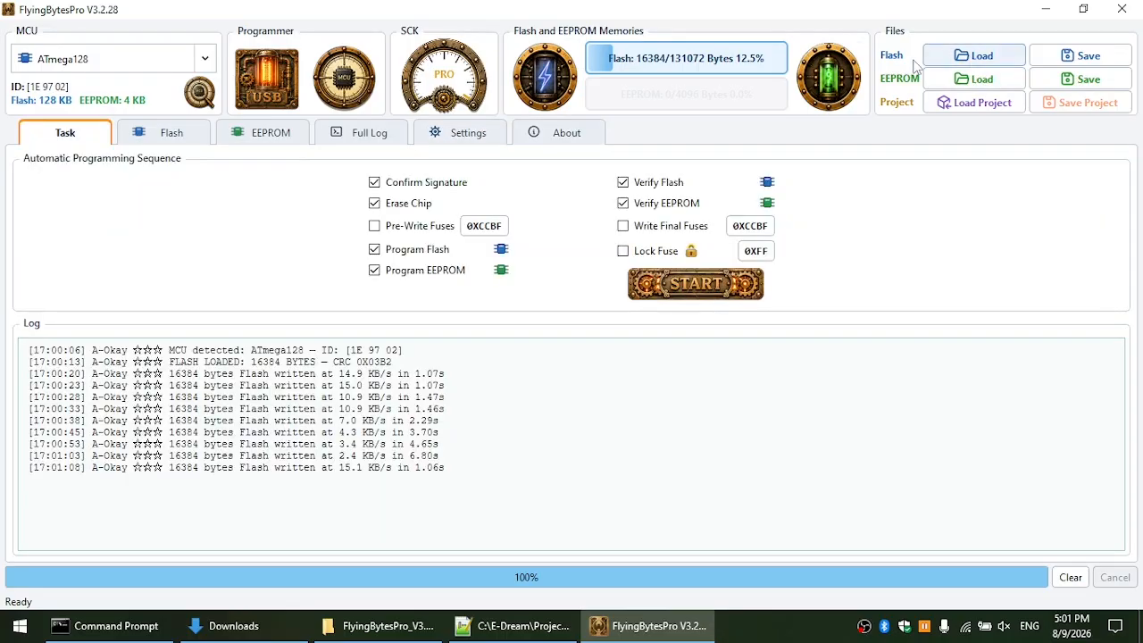
{"action": "left_click", "coordinate": [653, 291]}
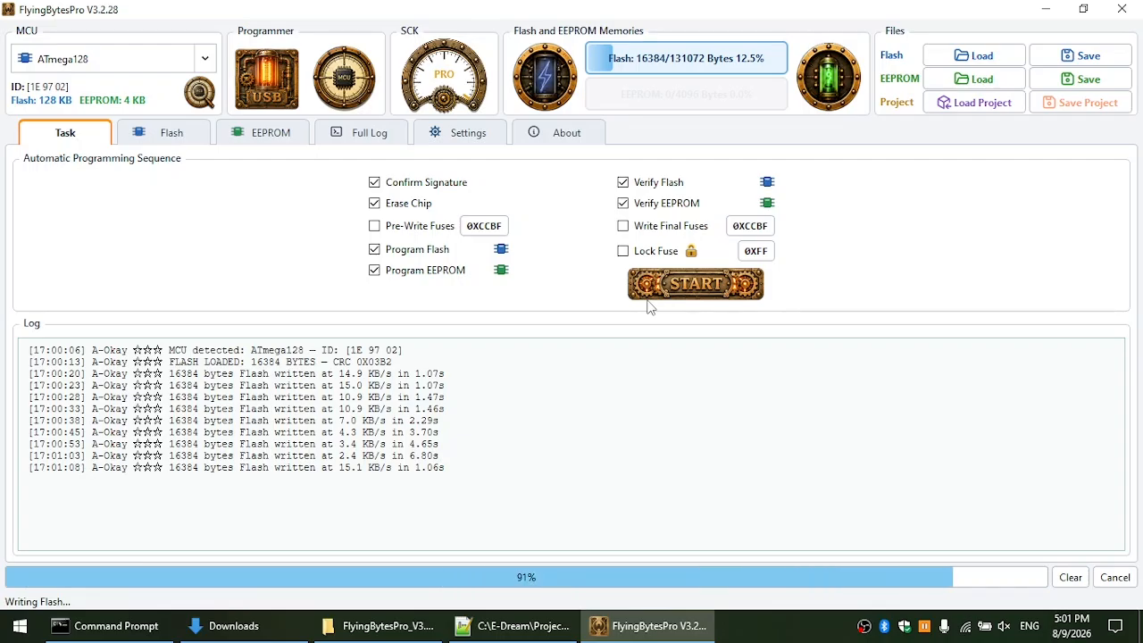
Step: Clear the log and detect the connected MCU again with ATmega128 as the exact device
{"action": "left_click", "coordinate": [1064, 579]}
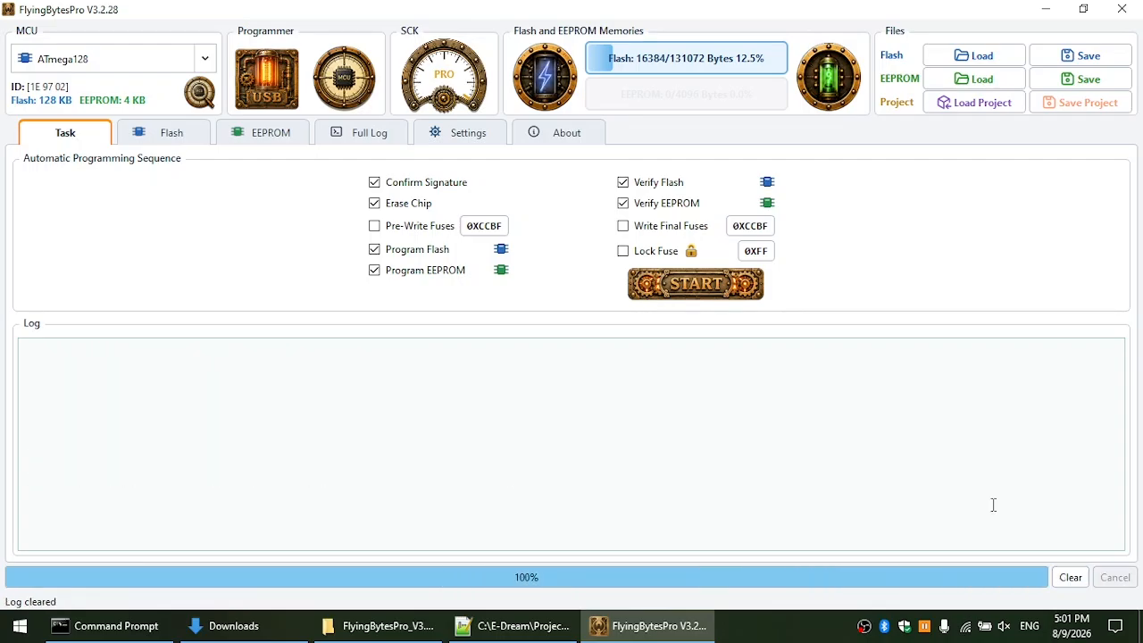
{"action": "left_click", "coordinate": [389, 100]}
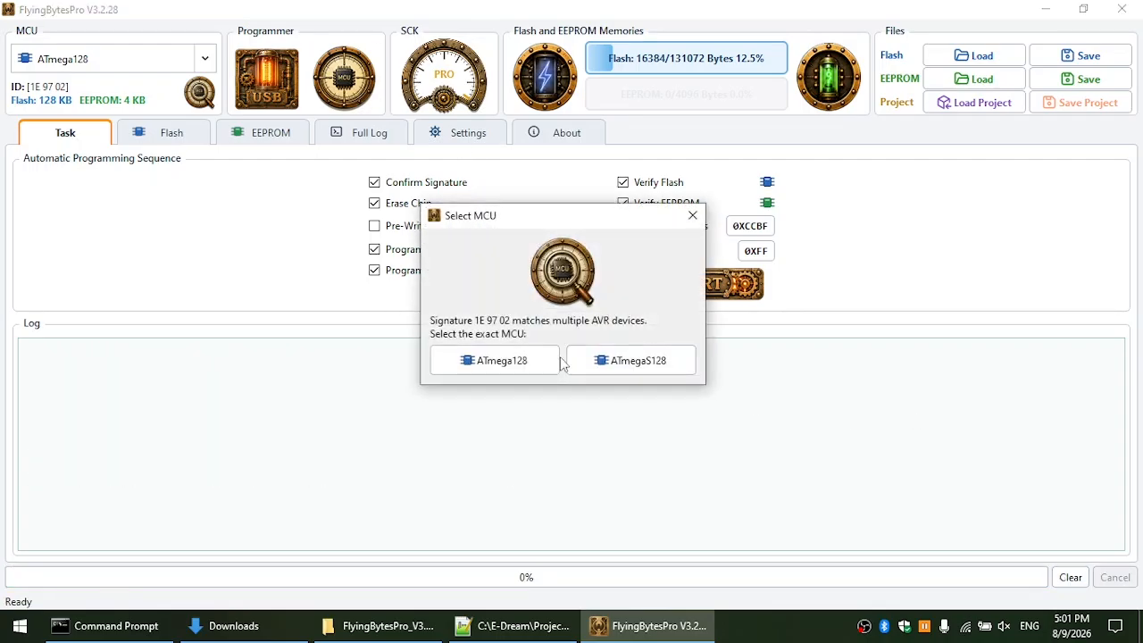
{"action": "left_click", "coordinate": [556, 361]}
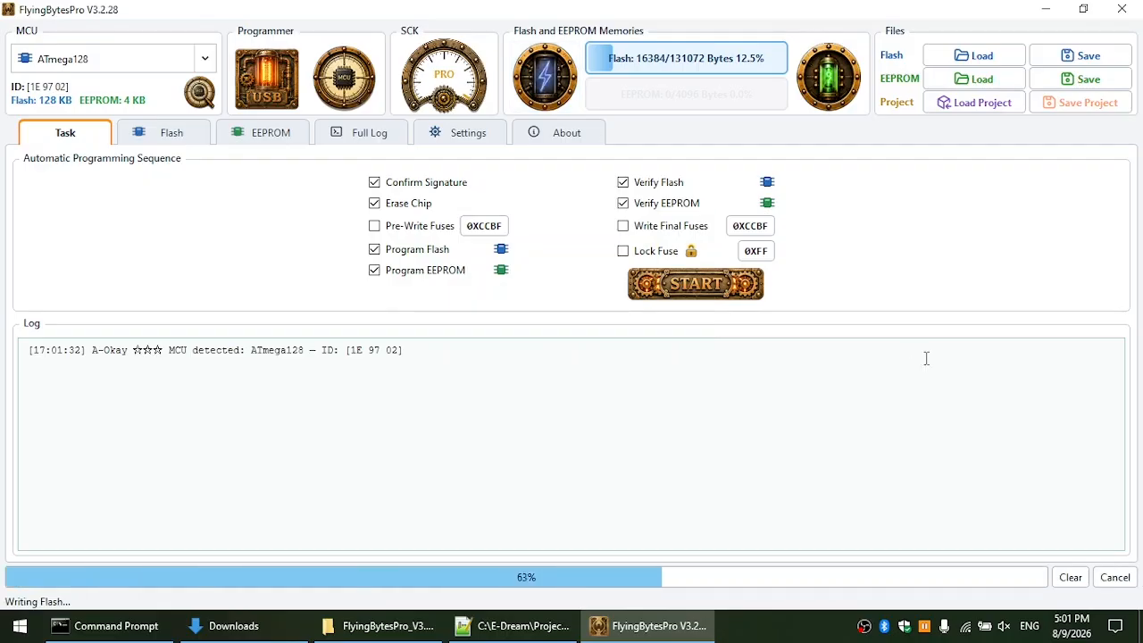
Step: Write the 16384-byte Flash buffer to the ATmega128 repeatedly with verification after writing and SCK at PRO
{"action": "left_click", "coordinate": [546, 83]}
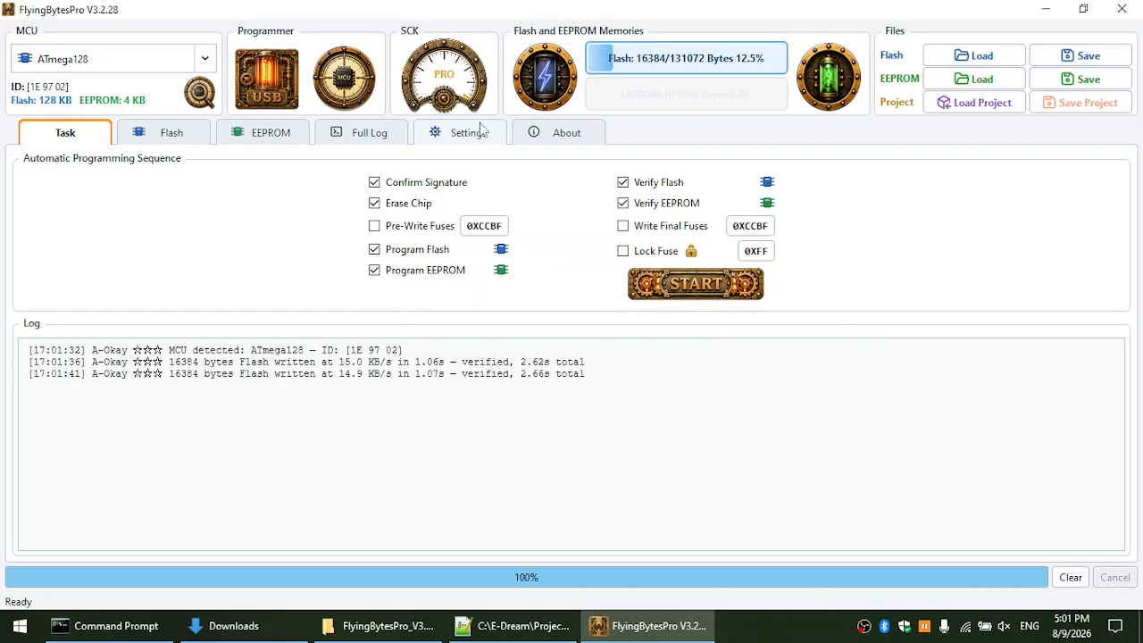
{"action": "left_click", "coordinate": [546, 83]}
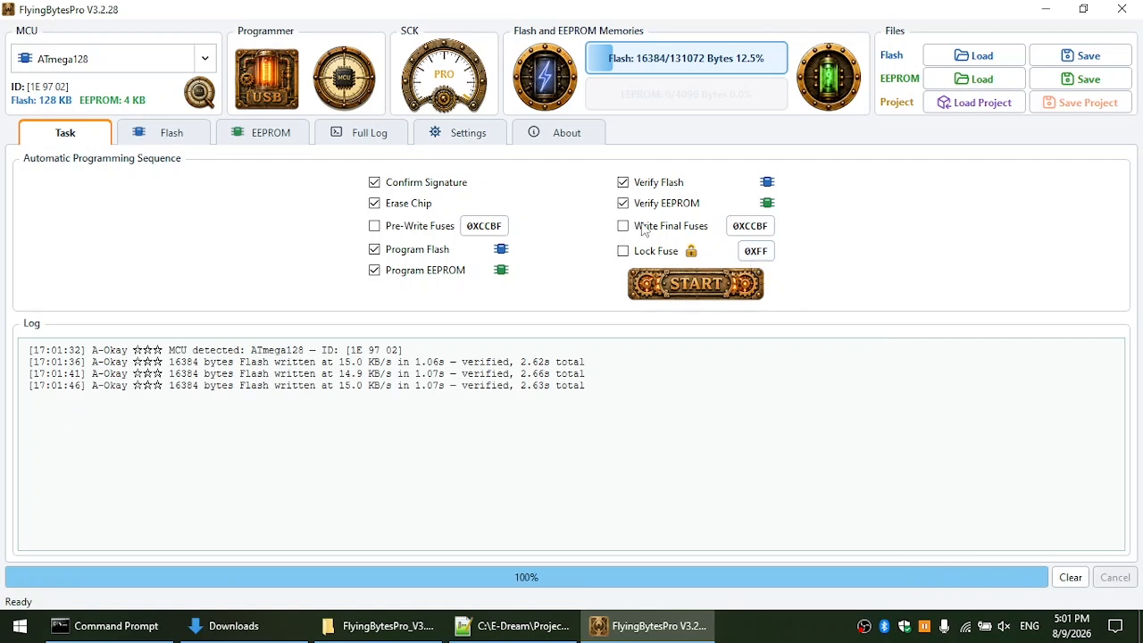
Step: Set the display language to Simplified Chinese (简体中文)
{"action": "left_click", "coordinate": [478, 136]}
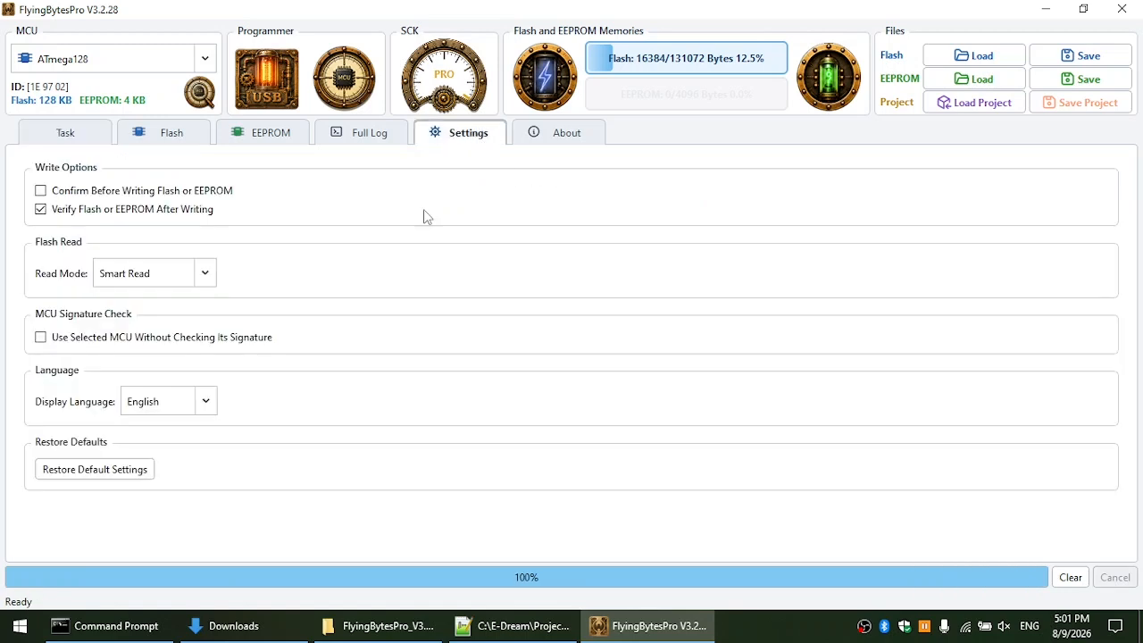
{"action": "left_click", "coordinate": [207, 401]}
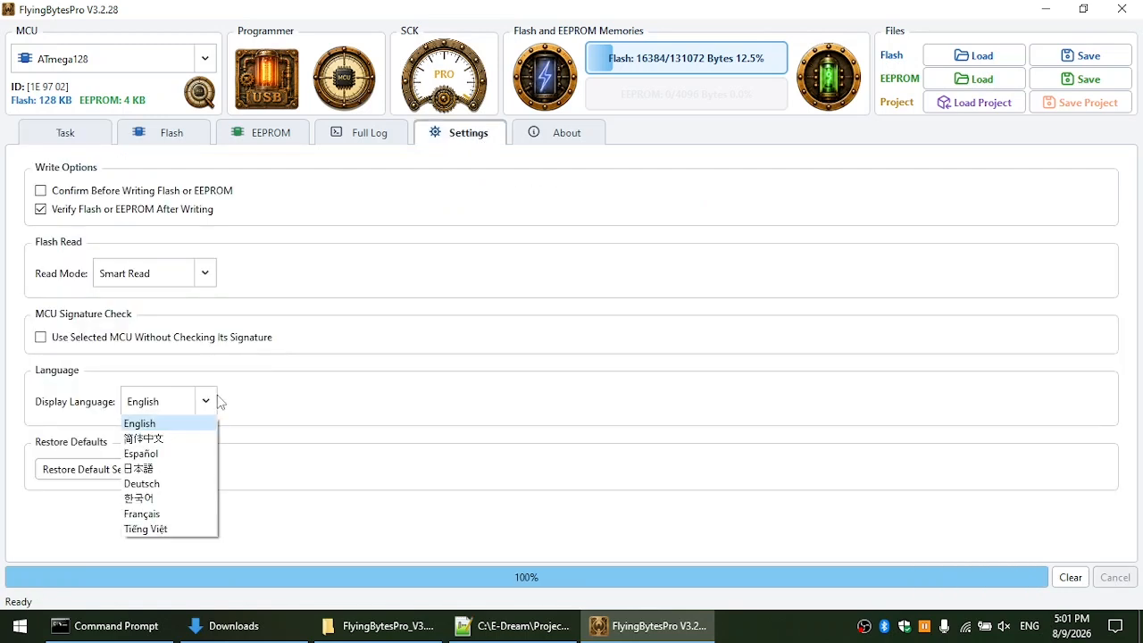
{"action": "left_click", "coordinate": [187, 439]}
Step: Review the ATmega128 pre-write fuse and lock bits and their decoded settings in the Chinese interface, then close them
{"action": "left_click", "coordinate": [97, 142]}
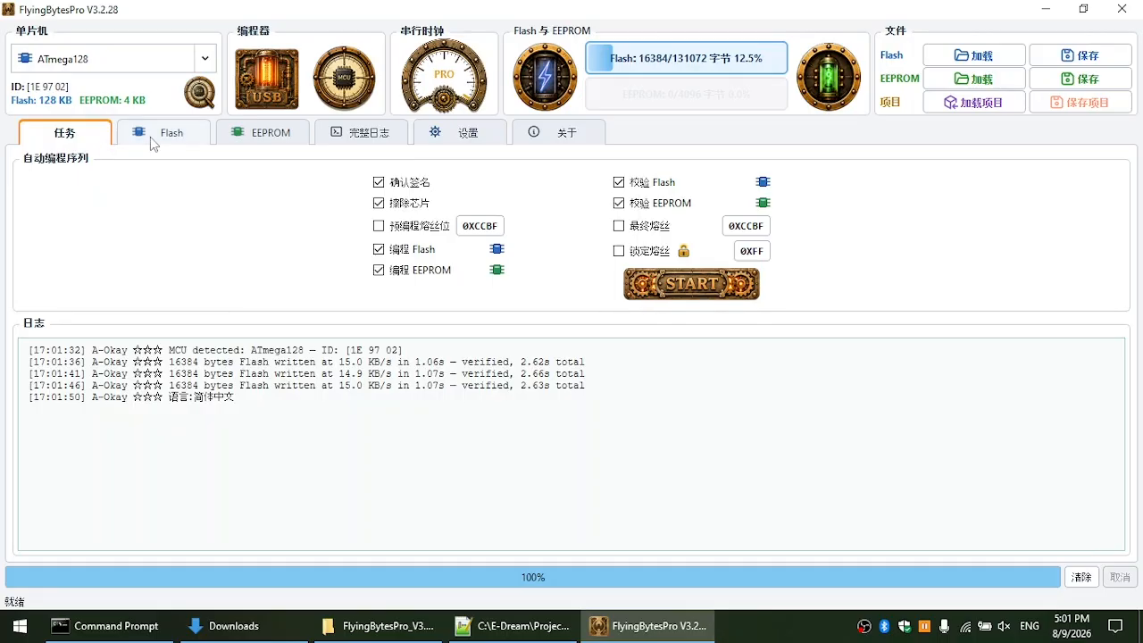
{"action": "left_click", "coordinate": [479, 226]}
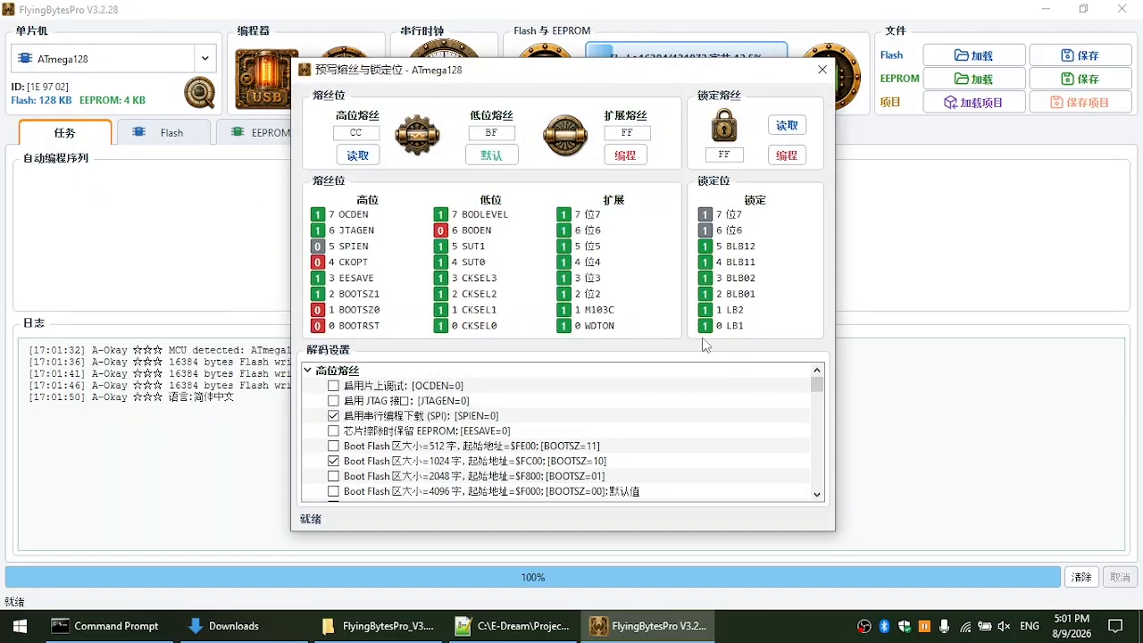
{"action": "mouse_move", "coordinate": [817, 384]}
{"action": "left_mouse_down"}
{"action": "mouse_move", "coordinate": [831, 503]}
{"action": "mouse_move", "coordinate": [835, 381]}
{"action": "left_mouse_up"}
{"action": "left_click", "coordinate": [823, 67]}
Step: Inspect the Flash and EEPROM buffer contents in the Chinese interface
{"action": "left_click", "coordinate": [169, 132]}
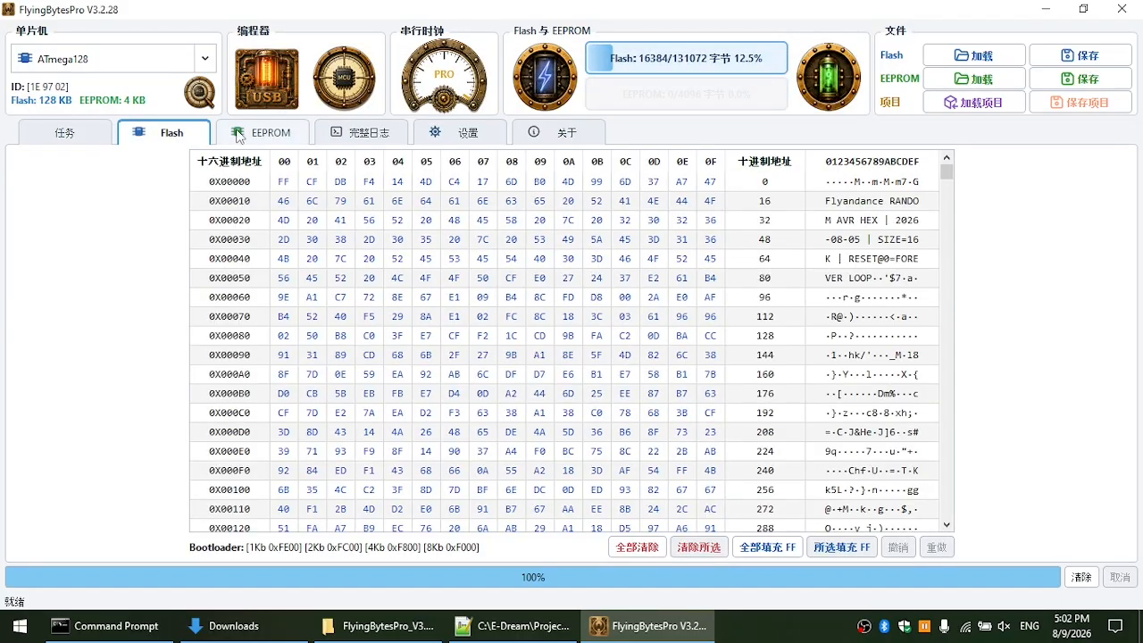
{"action": "left_click", "coordinate": [240, 134]}
{"action": "left_click_drag", "start_coordinate": [369, 201], "coordinate": [512, 239]}
{"action": "left_click", "coordinate": [541, 317]}
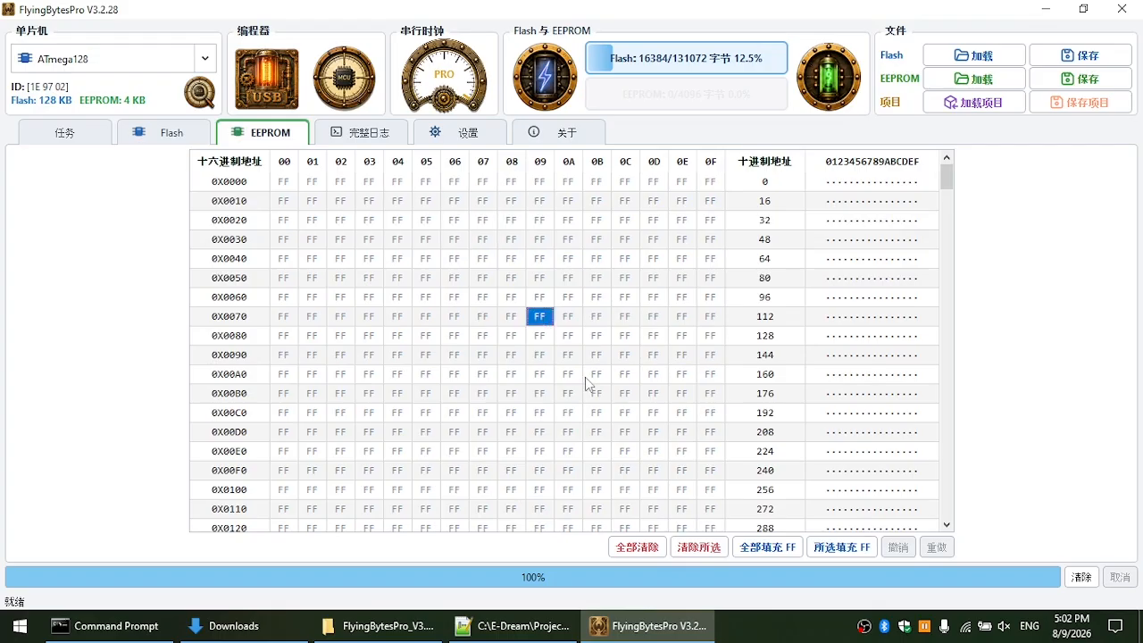
Step: Alternately clear the whole Flash buffer and fill it entirely with FF, ending with a cleared buffer
{"action": "left_click", "coordinate": [168, 133]}
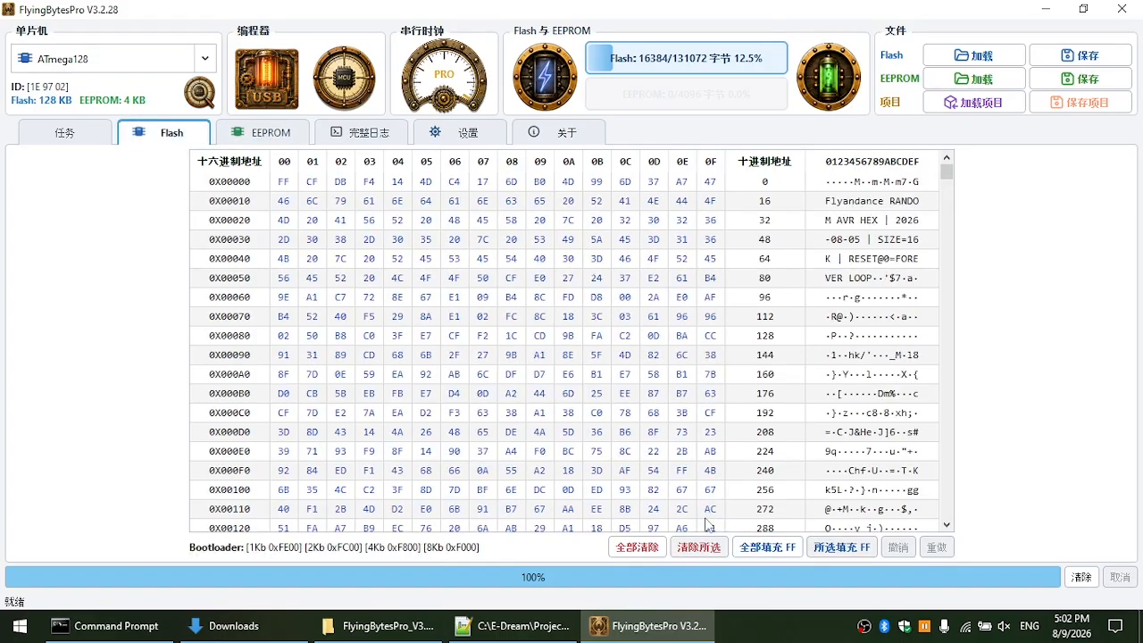
{"action": "left_click", "coordinate": [657, 548]}
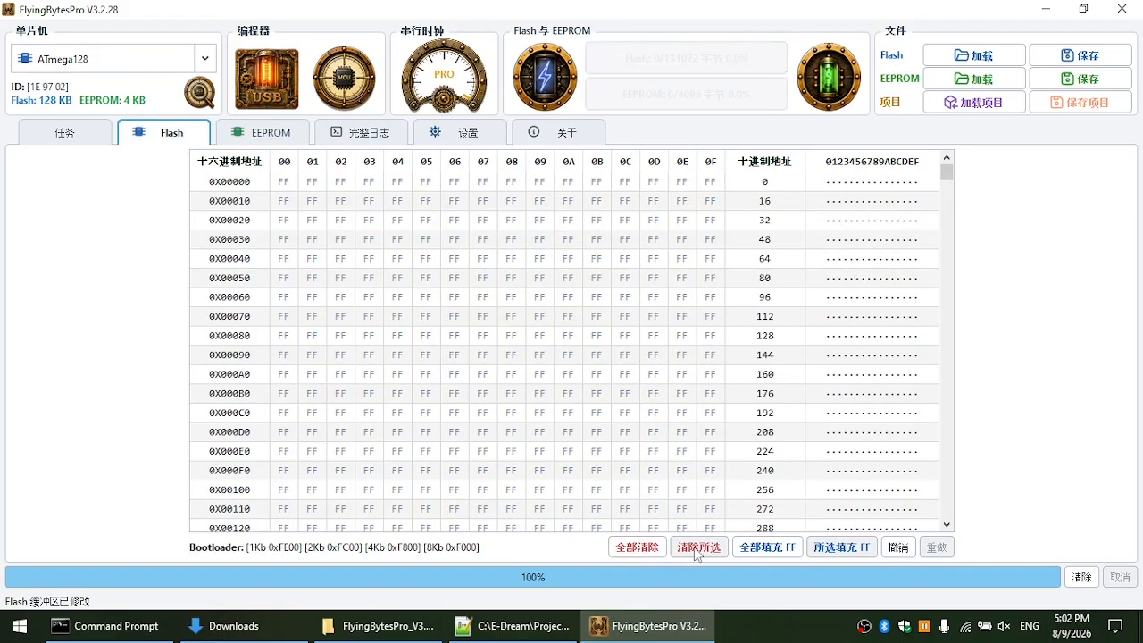
{"action": "left_click", "coordinate": [761, 548]}
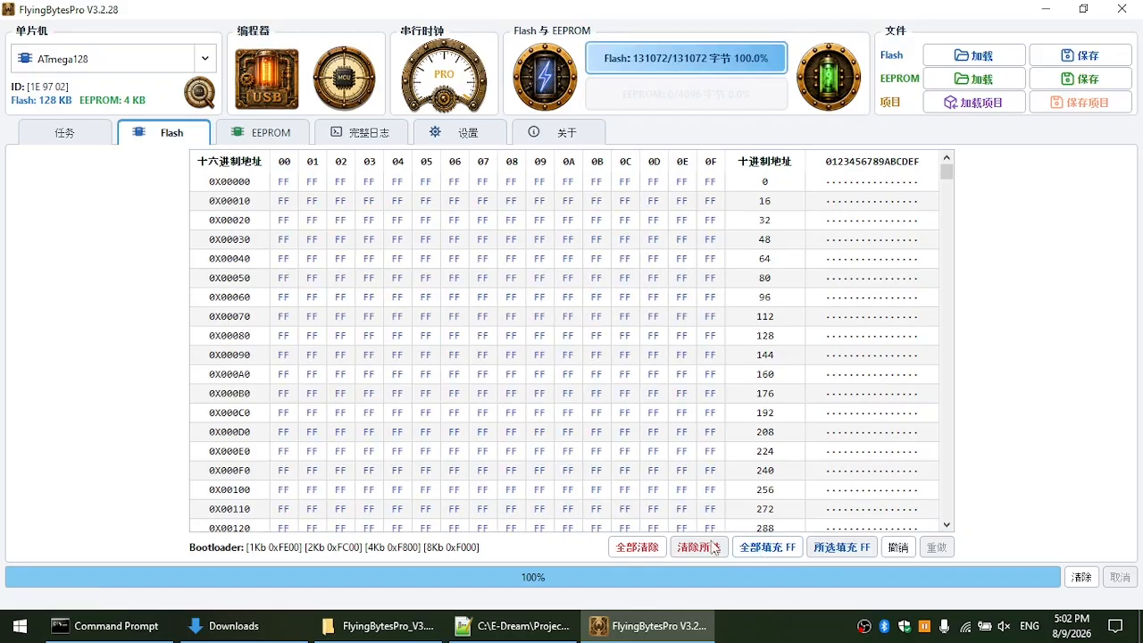
{"action": "left_click", "coordinate": [643, 549]}
{"action": "left_click", "coordinate": [766, 547]}
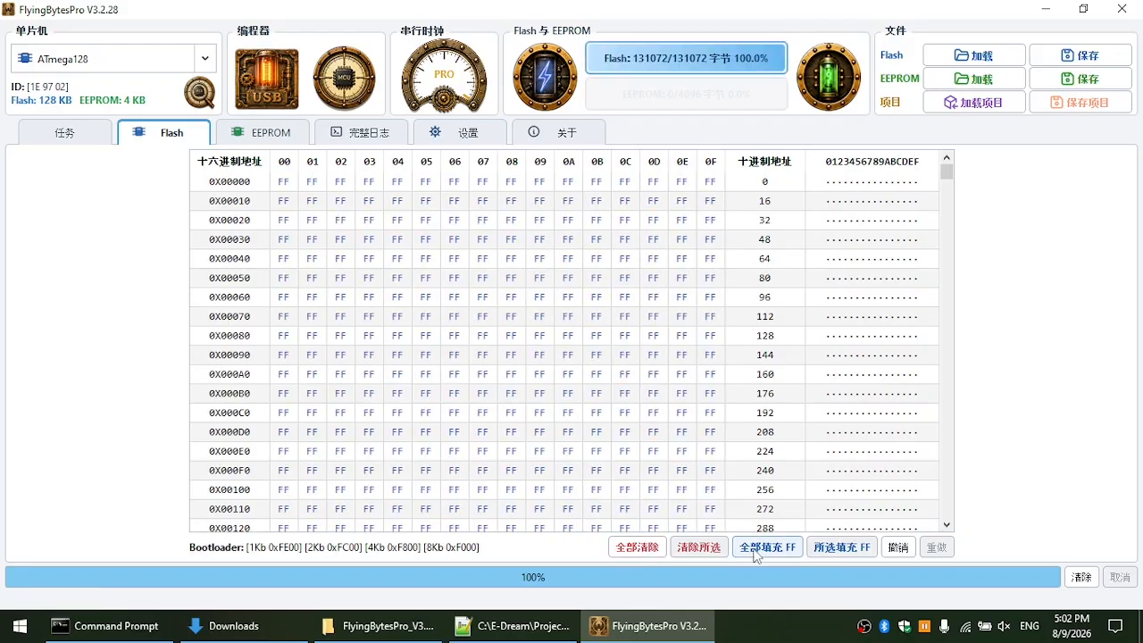
{"action": "left_click", "coordinate": [638, 548]}
Step: Set the display language to Español after passing through the EEPROM buffer and full log
{"action": "left_click", "coordinate": [266, 132]}
{"action": "left_click", "coordinate": [362, 132]}
{"action": "left_click", "coordinate": [460, 132]}
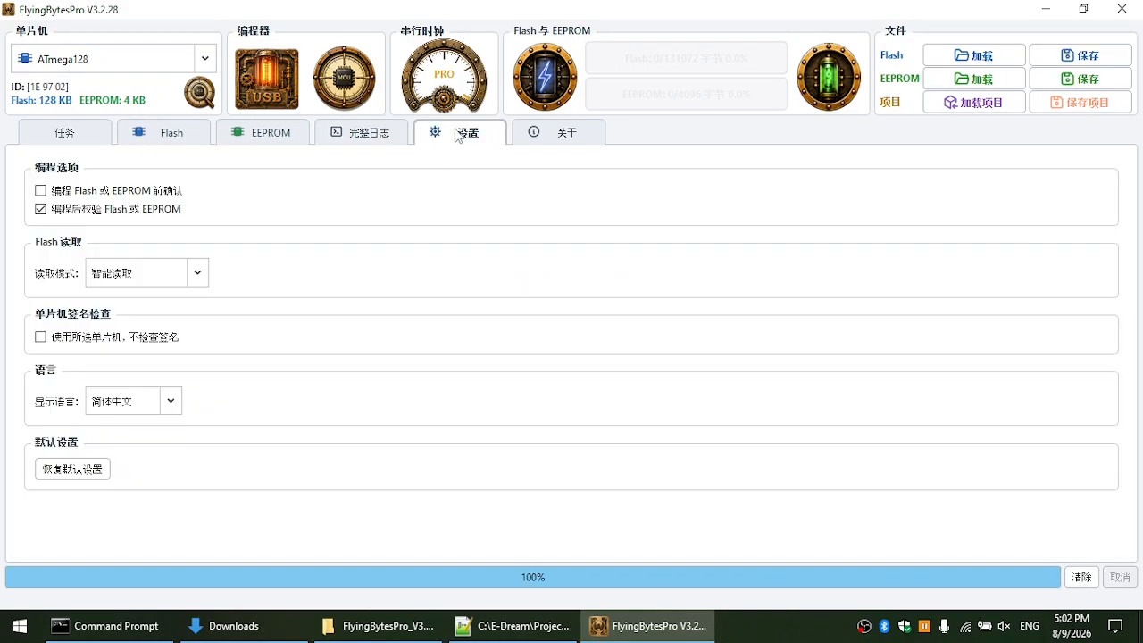
{"action": "left_click", "coordinate": [170, 401]}
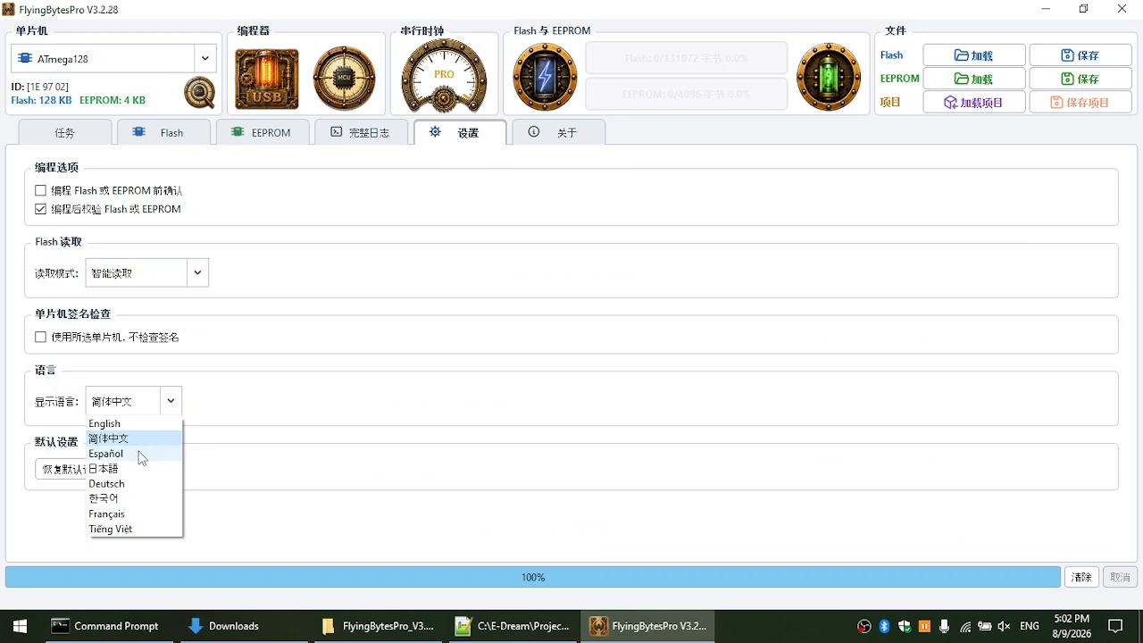
{"action": "left_click", "coordinate": [141, 454]}
Step: Look through the task, Flash, EEPROM, settings and about pages in the Spanish interface
{"action": "left_click", "coordinate": [90, 133]}
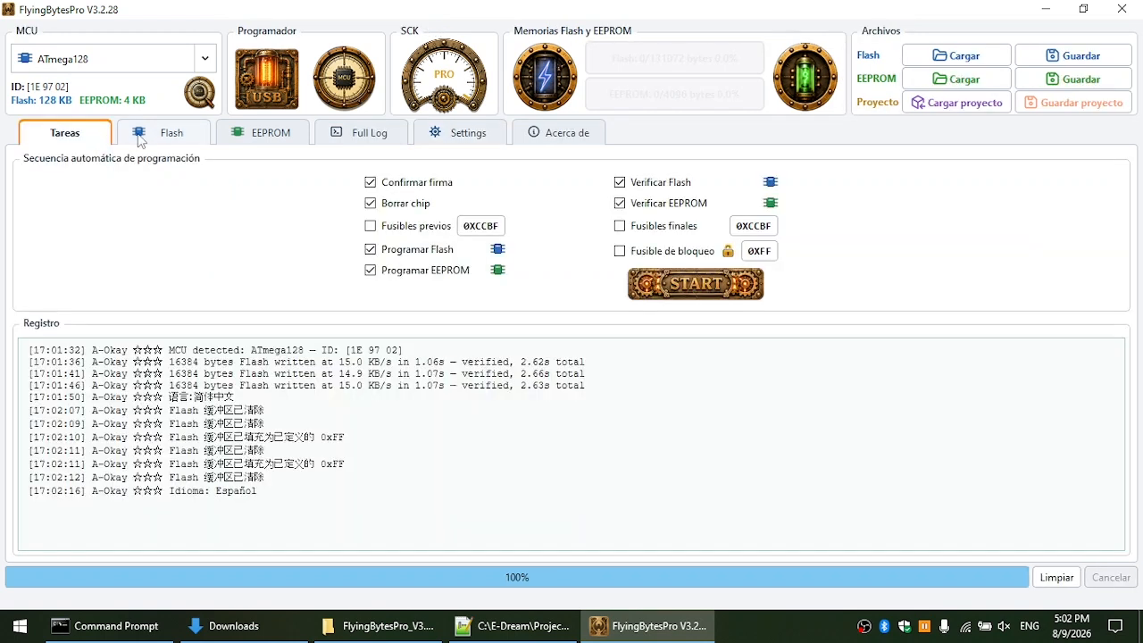
{"action": "left_click", "coordinate": [140, 140]}
{"action": "left_click", "coordinate": [268, 132]}
{"action": "left_click", "coordinate": [460, 132]}
{"action": "left_click", "coordinate": [559, 133]}
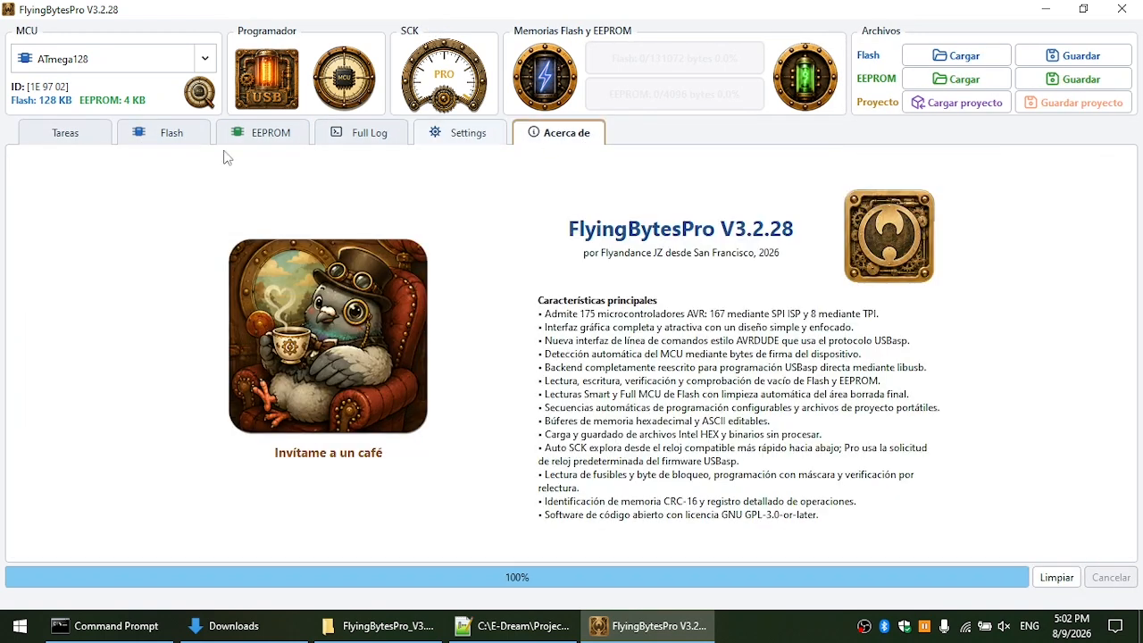
Step: Examine the ATmega128 pre-write fuses and the full decoded configuration list in Spanish, then close them
{"action": "left_click", "coordinate": [84, 139]}
{"action": "left_click", "coordinate": [490, 234]}
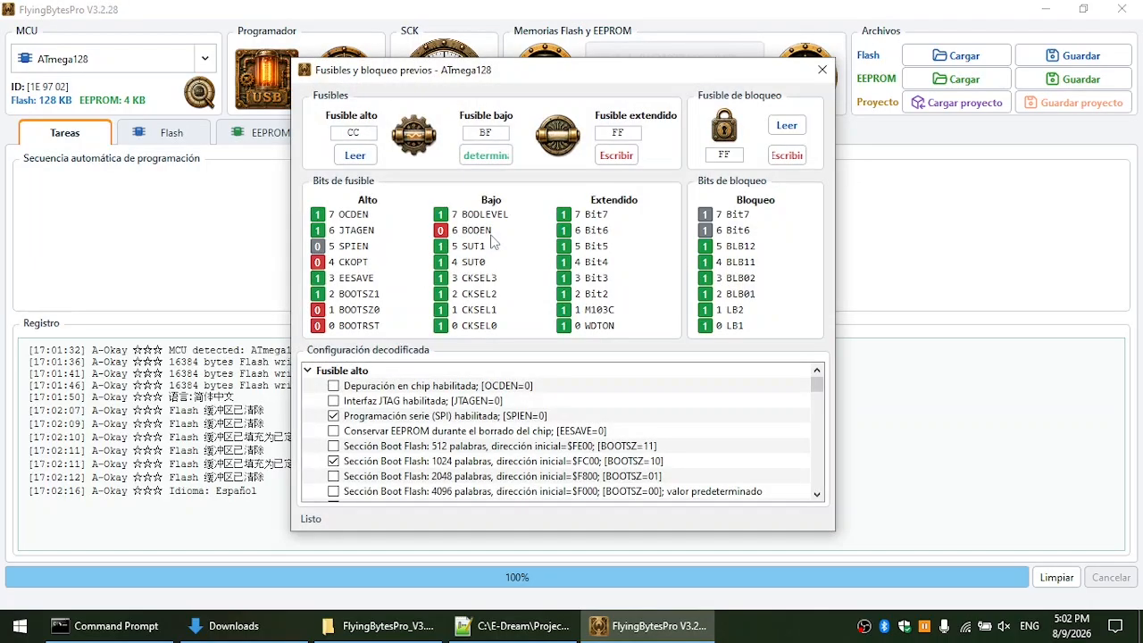
{"action": "left_click_drag", "start_coordinate": [816, 386], "coordinate": [830, 486]}
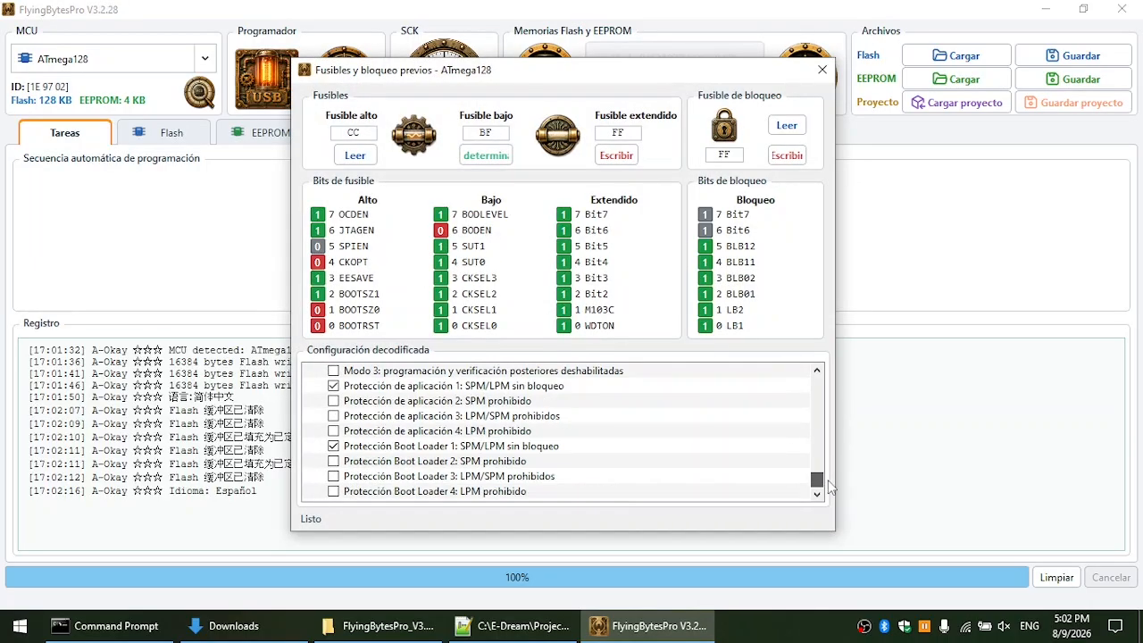
{"action": "scroll", "coordinate": [816, 446], "scroll_direction": "up", "scroll_amount": 10}
{"action": "left_click", "coordinate": [823, 70]}
Step: Set the display language to Japanese (日本語)
{"action": "left_click", "coordinate": [457, 134]}
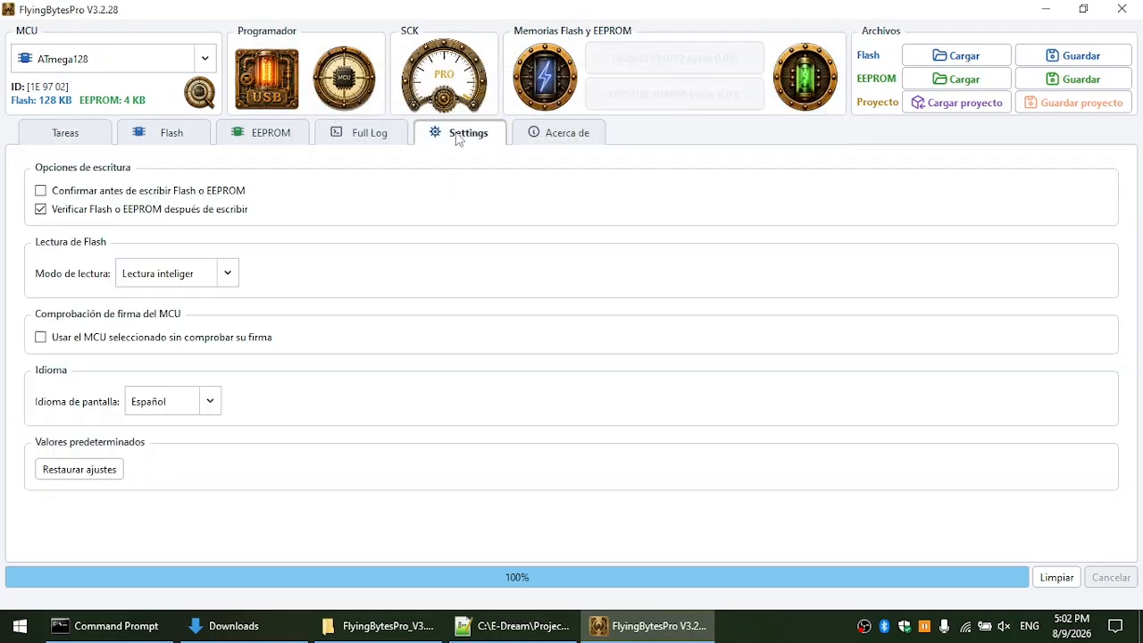
{"action": "left_click", "coordinate": [211, 401]}
{"action": "left_click", "coordinate": [181, 477]}
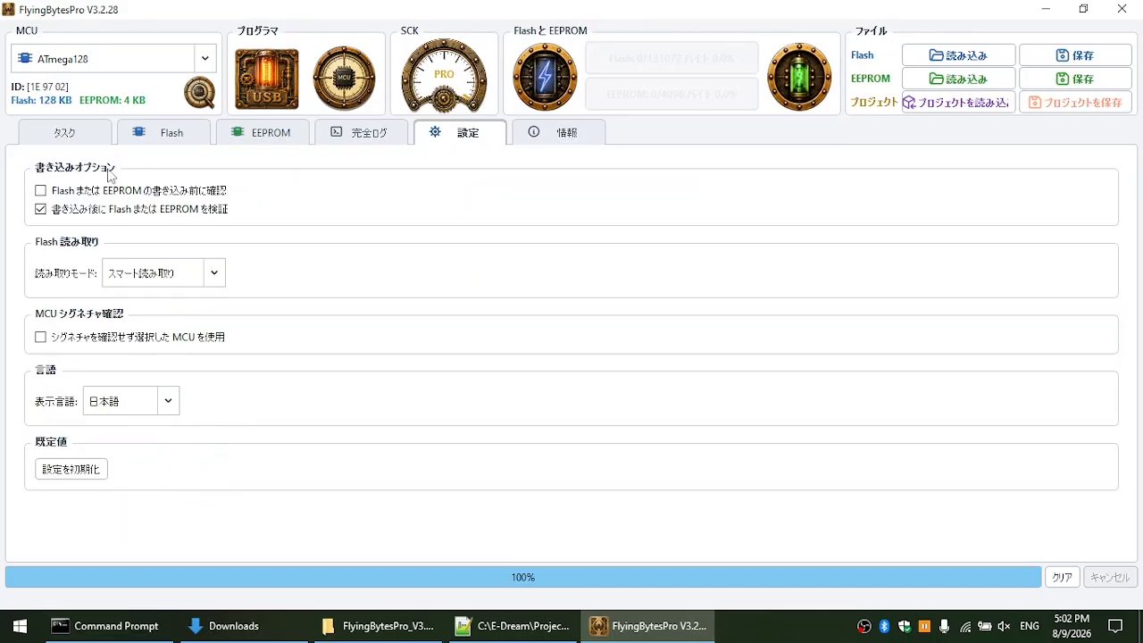
Step: Look through the task, Flash buffer, full log and settings pages in the Japanese interface
{"action": "left_click", "coordinate": [107, 140]}
{"action": "left_click", "coordinate": [183, 139]}
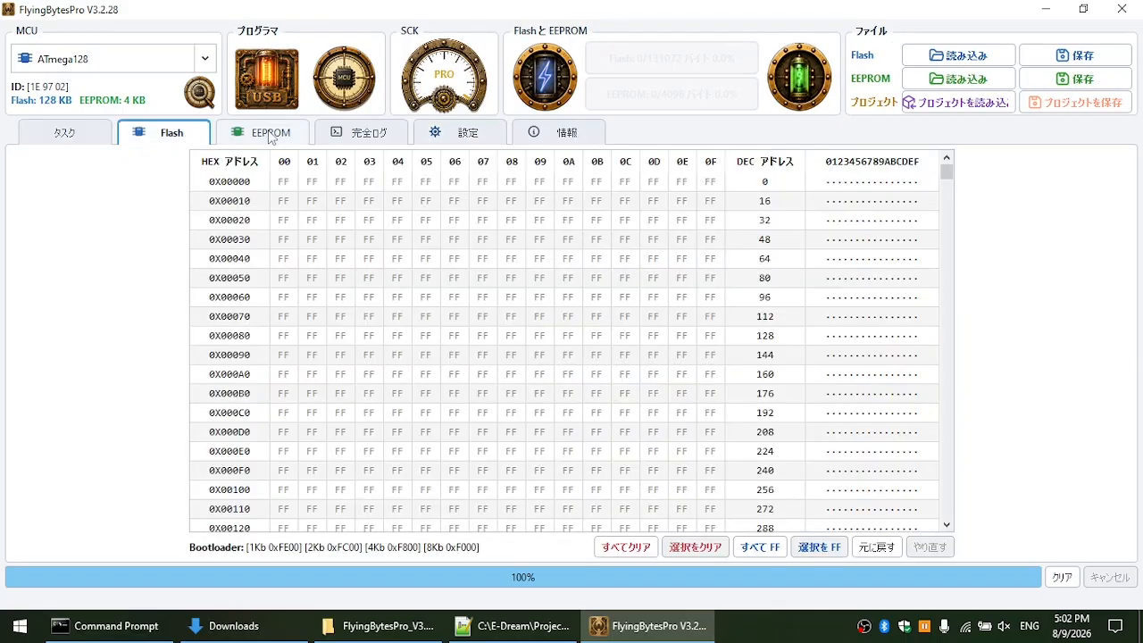
{"action": "left_click", "coordinate": [369, 134]}
{"action": "left_click", "coordinate": [461, 132]}
Step: Review the pre-write fuse and lock bit details in the Japanese interface and close them
{"action": "left_click", "coordinate": [67, 133]}
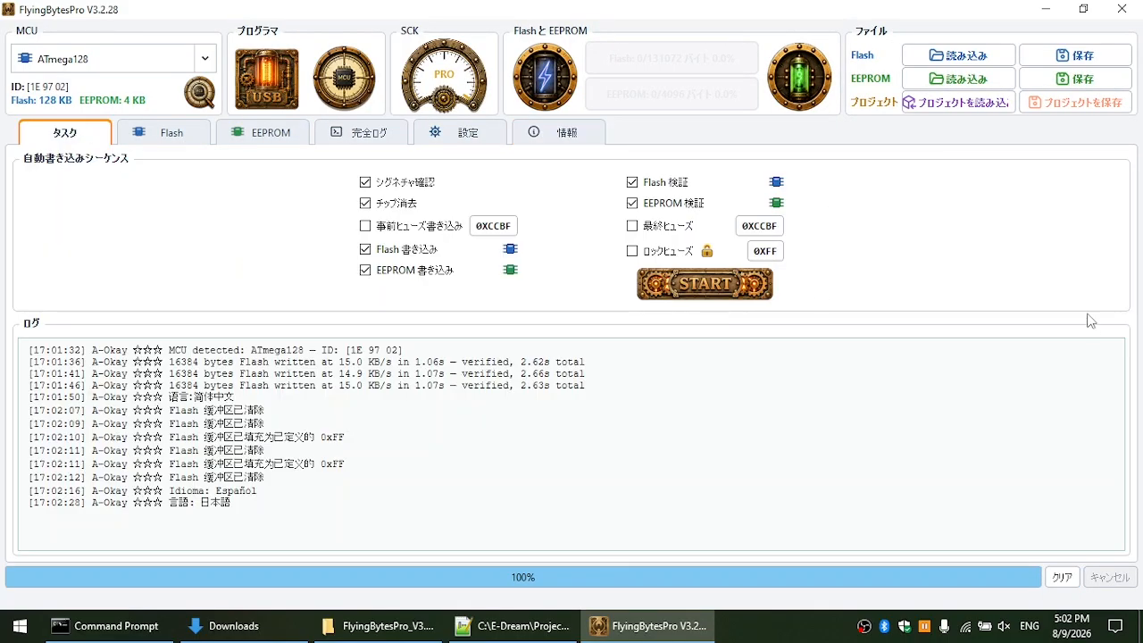
{"action": "left_click", "coordinate": [493, 226]}
{"action": "mouse_move", "coordinate": [816, 382]}
{"action": "left_mouse_down"}
{"action": "mouse_move", "coordinate": [829, 487]}
{"action": "mouse_move", "coordinate": [819, 384]}
{"action": "left_mouse_up"}
{"action": "left_click", "coordinate": [823, 69]}
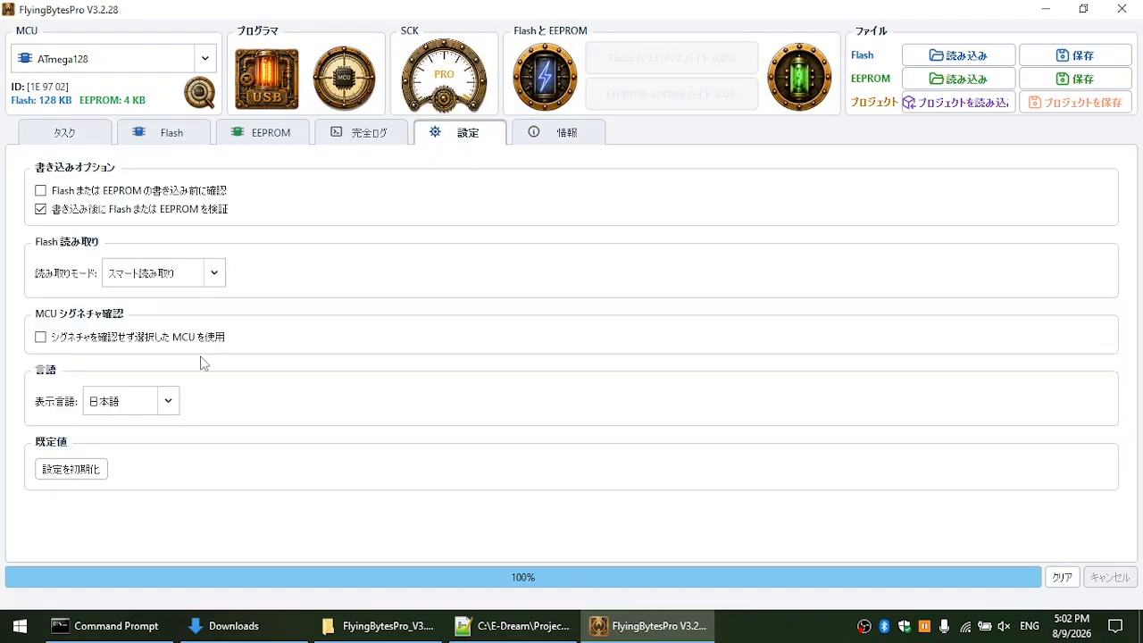
Step: Set the display language to Korean (한국어)
{"action": "left_click", "coordinate": [180, 404]}
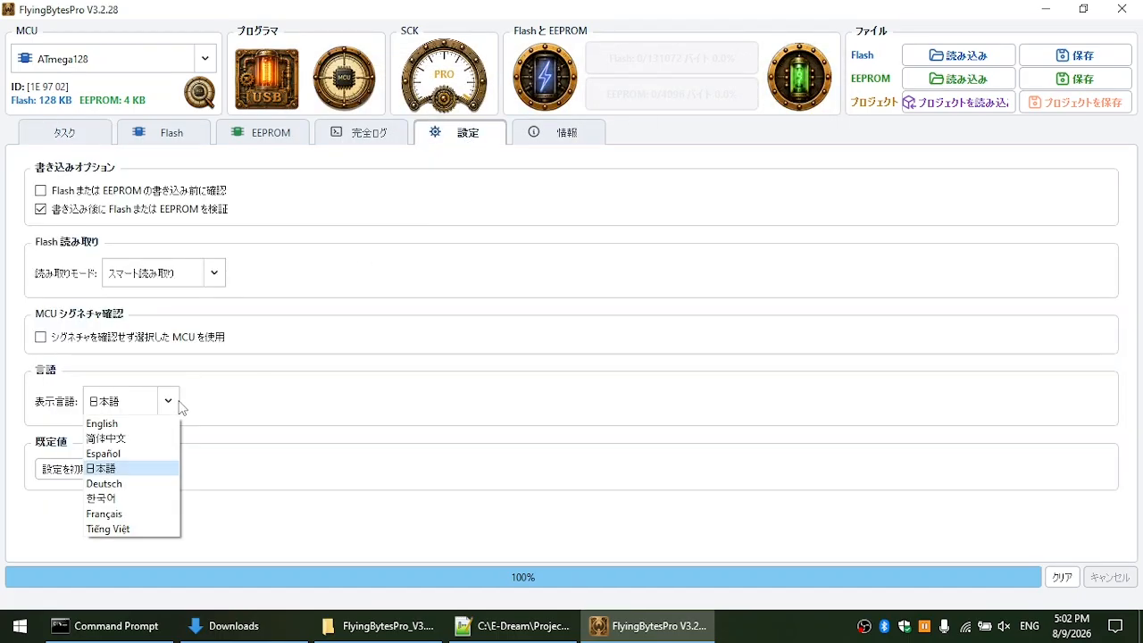
{"action": "left_click", "coordinate": [130, 498]}
Step: Review the pre-write fuse and lock bit details in the Korean interface and close them
{"action": "left_click", "coordinate": [82, 134]}
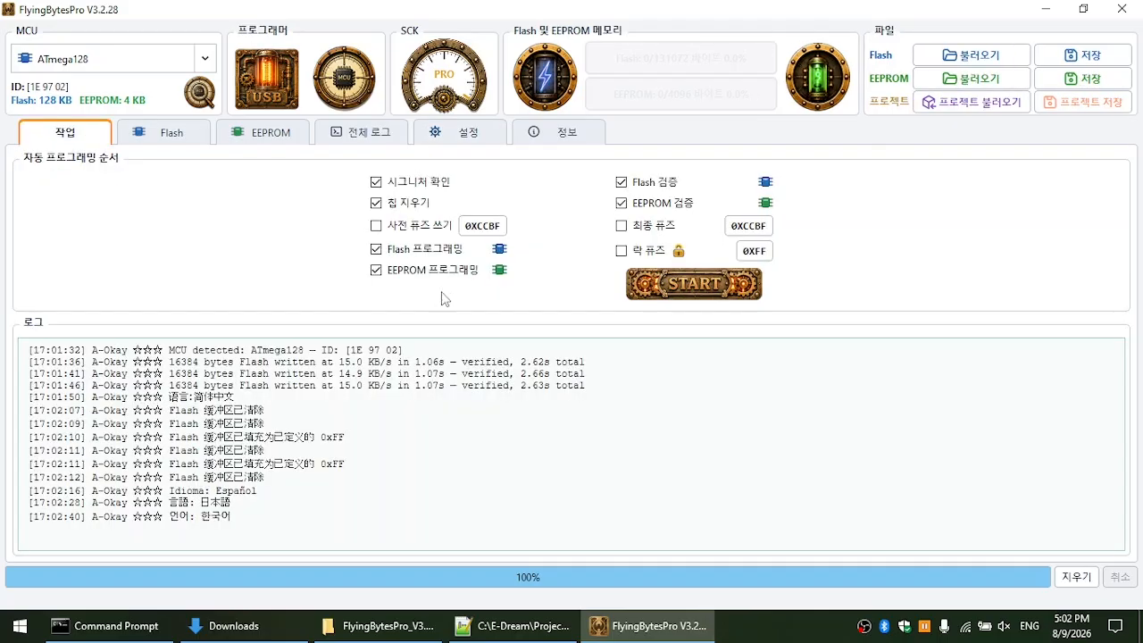
{"action": "left_click", "coordinate": [494, 227]}
{"action": "mouse_move", "coordinate": [820, 384]}
{"action": "left_mouse_down"}
{"action": "mouse_move", "coordinate": [820, 482]}
{"action": "mouse_move", "coordinate": [820, 382]}
{"action": "left_mouse_up"}
{"action": "left_click", "coordinate": [822, 70]}
Step: Set the display language back to English
{"action": "left_click", "coordinate": [483, 138]}
{"action": "left_click", "coordinate": [170, 403]}
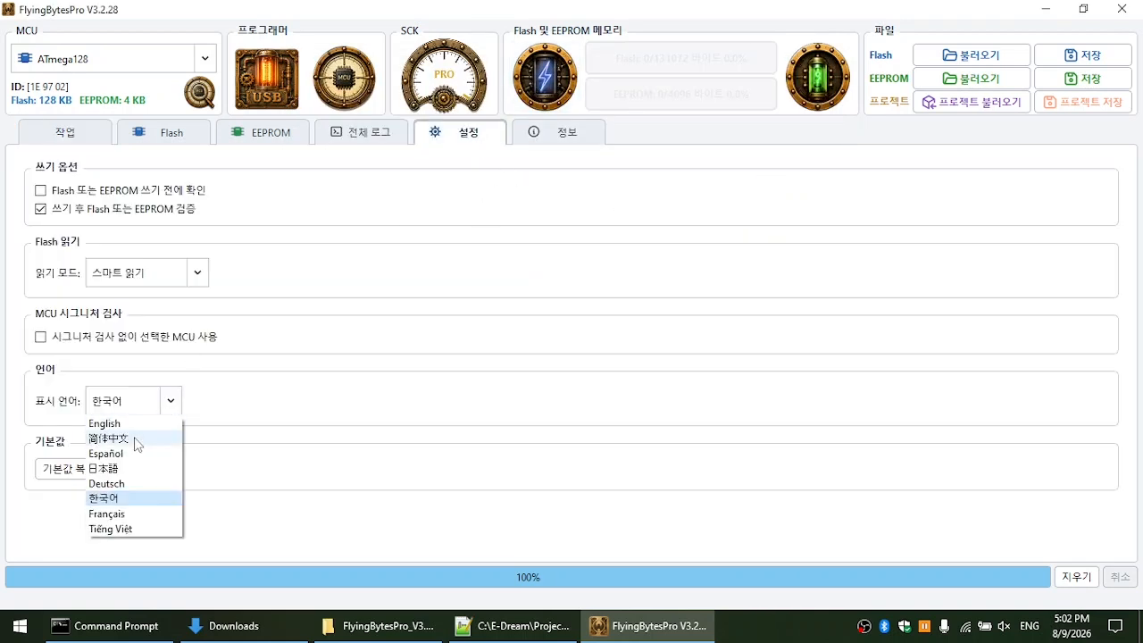
{"action": "left_click", "coordinate": [129, 425]}
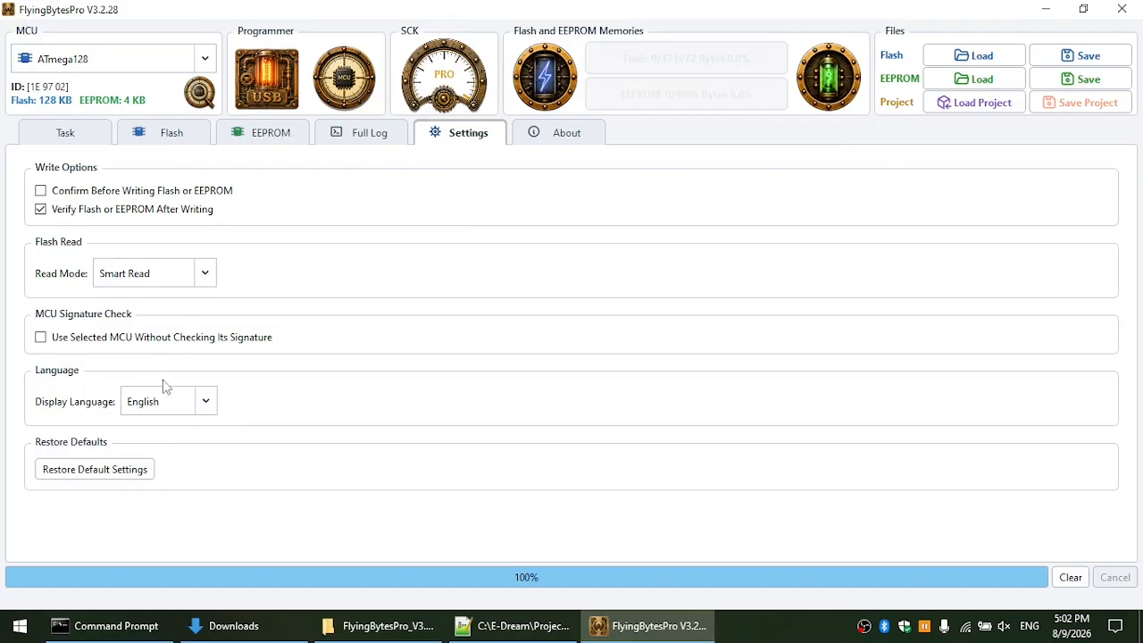
Step: Read the ATmega128 Flash memory into the Flash buffer
{"action": "left_click", "coordinate": [75, 133]}
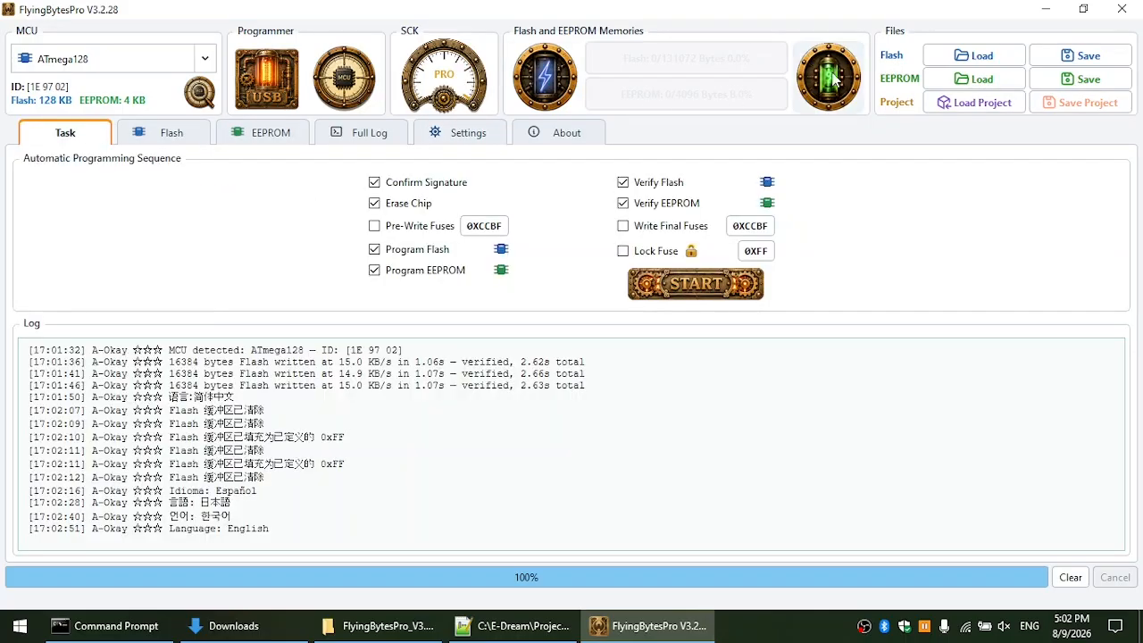
{"action": "left_click", "coordinate": [688, 67]}
{"action": "left_click", "coordinate": [685, 322]}
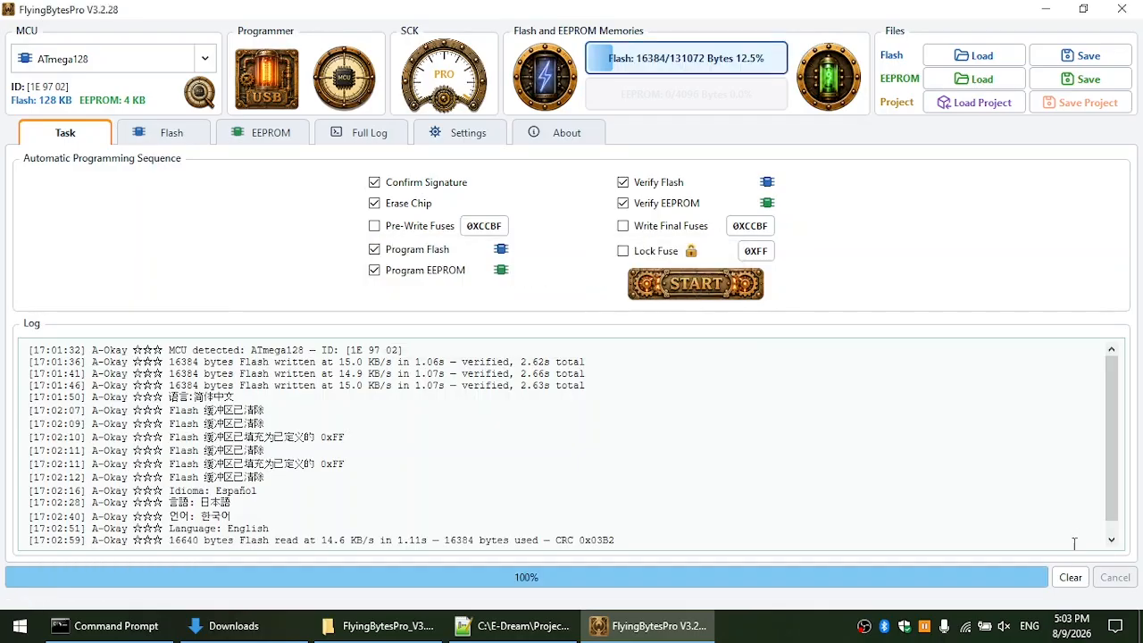
Step: Clear the log and read the ATmega128 EEPROM into its buffer
{"action": "left_click", "coordinate": [1071, 577]}
{"action": "left_click", "coordinate": [695, 102]}
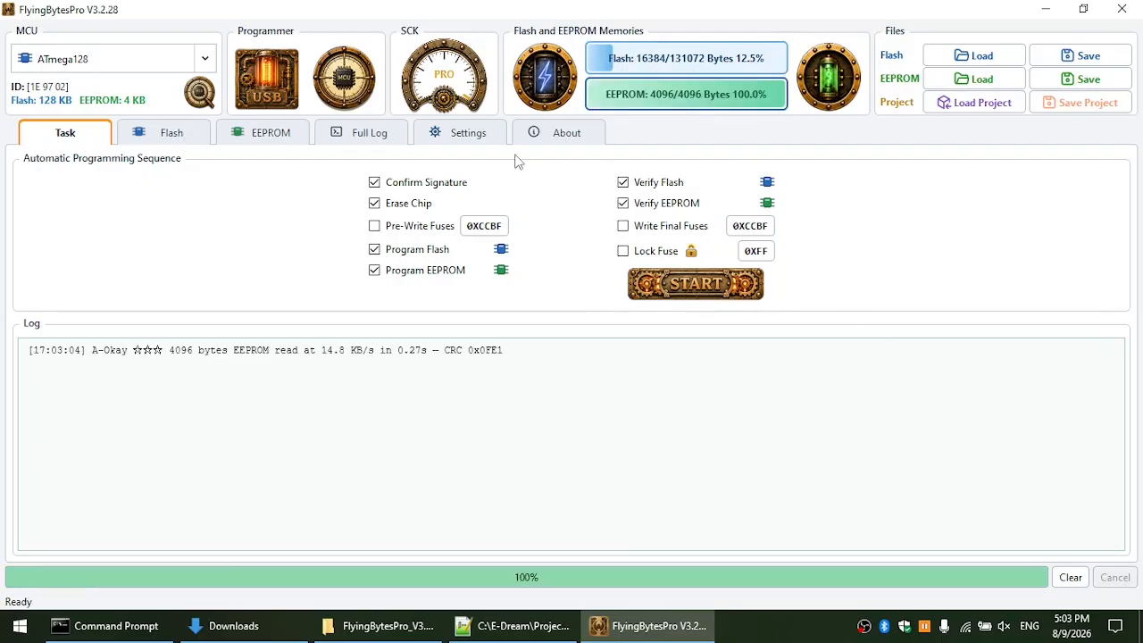
Step: Clear the log and open the Flash buffer contents
{"action": "left_click", "coordinate": [1069, 578]}
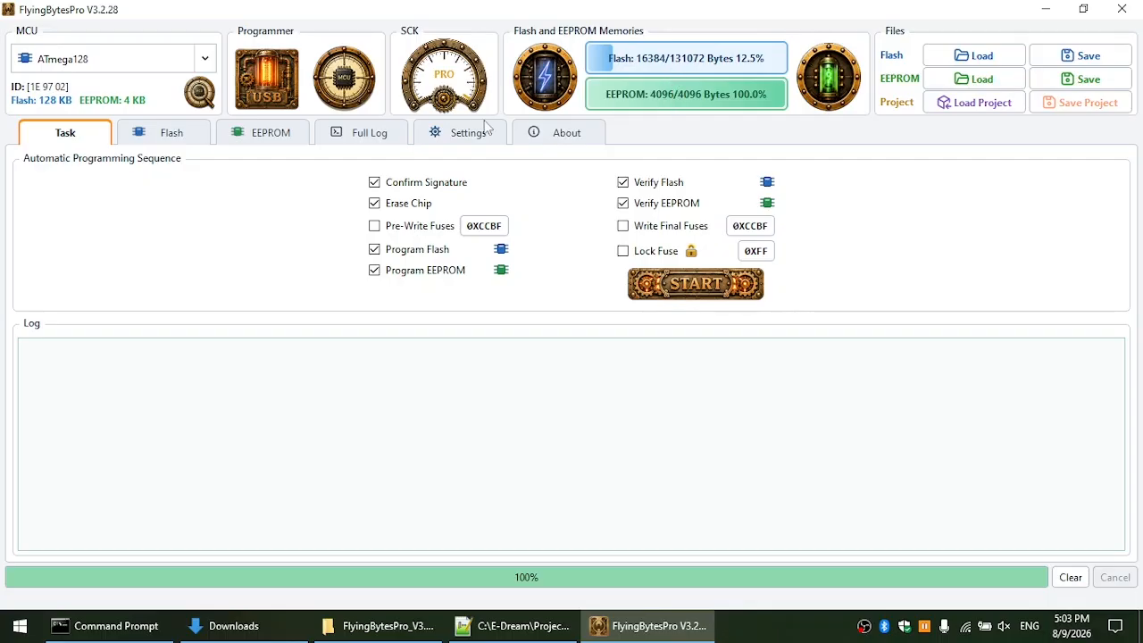
{"action": "left_click", "coordinate": [175, 135]}
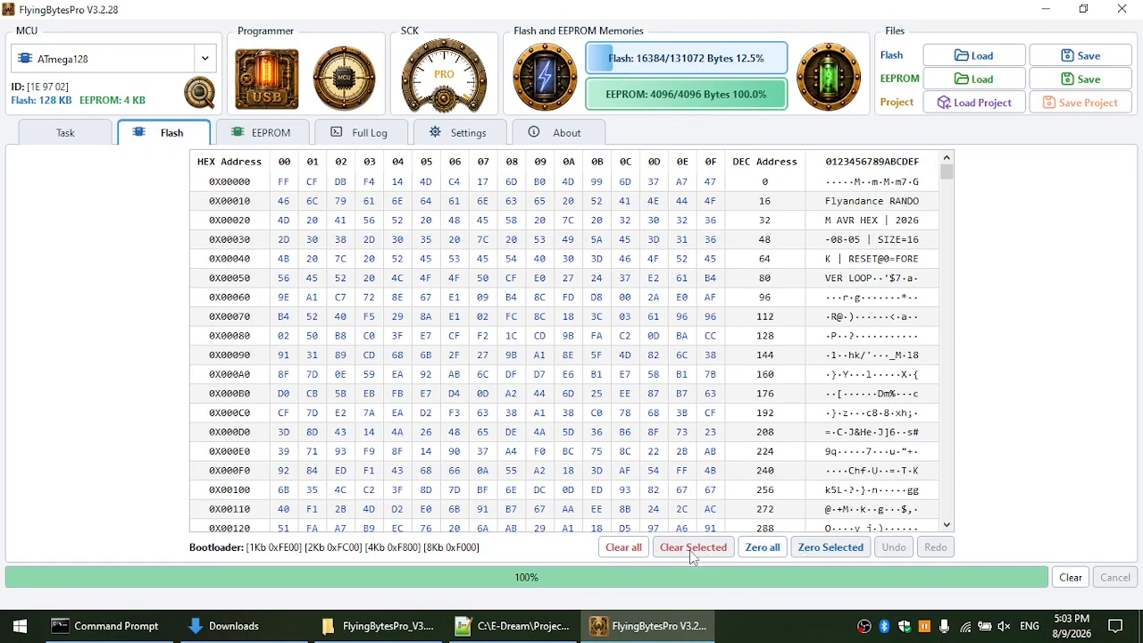
Step: Clear the entire Flash buffer and the entire EEPROM buffer, then return to the programming task view
{"action": "left_click", "coordinate": [624, 547]}
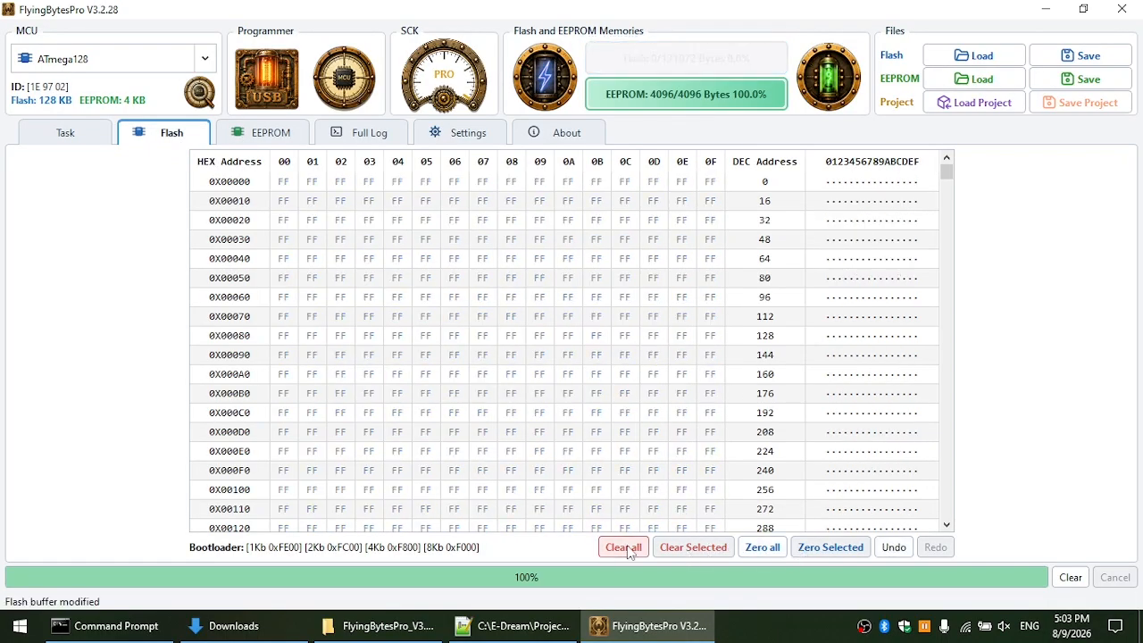
{"action": "left_click", "coordinate": [259, 134]}
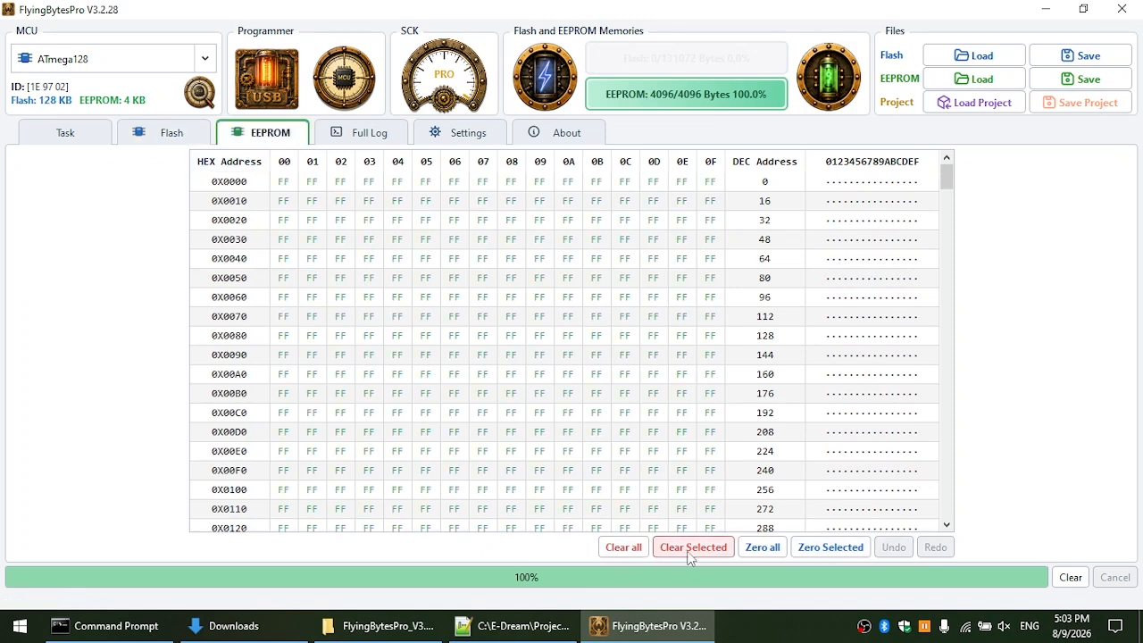
{"action": "left_click", "coordinate": [624, 547]}
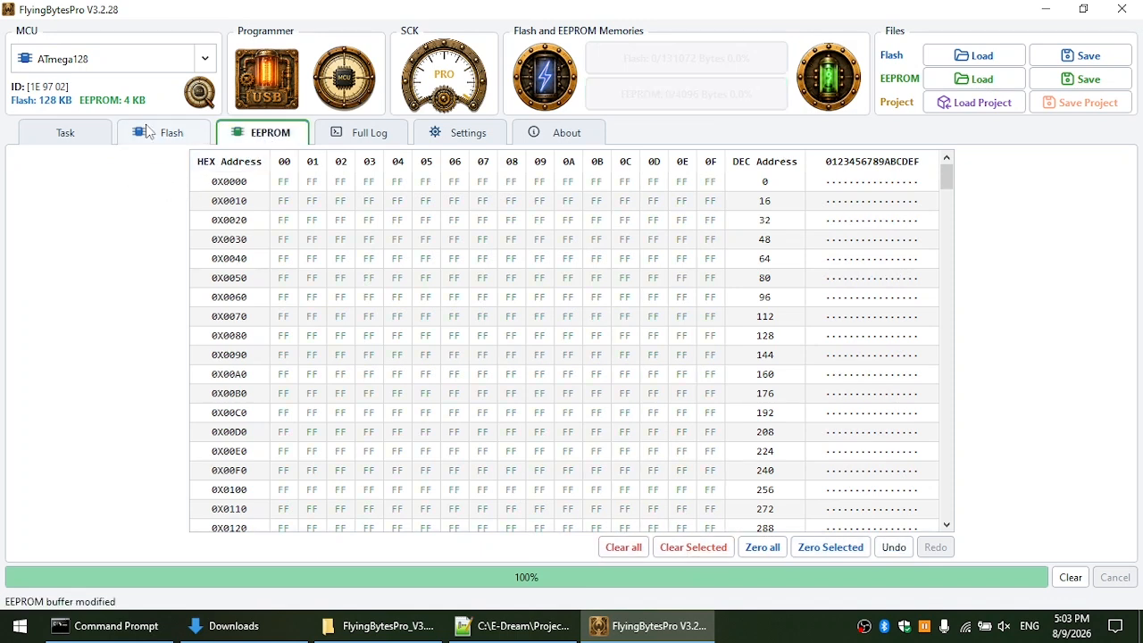
{"action": "left_click", "coordinate": [168, 134]}
{"action": "left_click", "coordinate": [71, 134]}
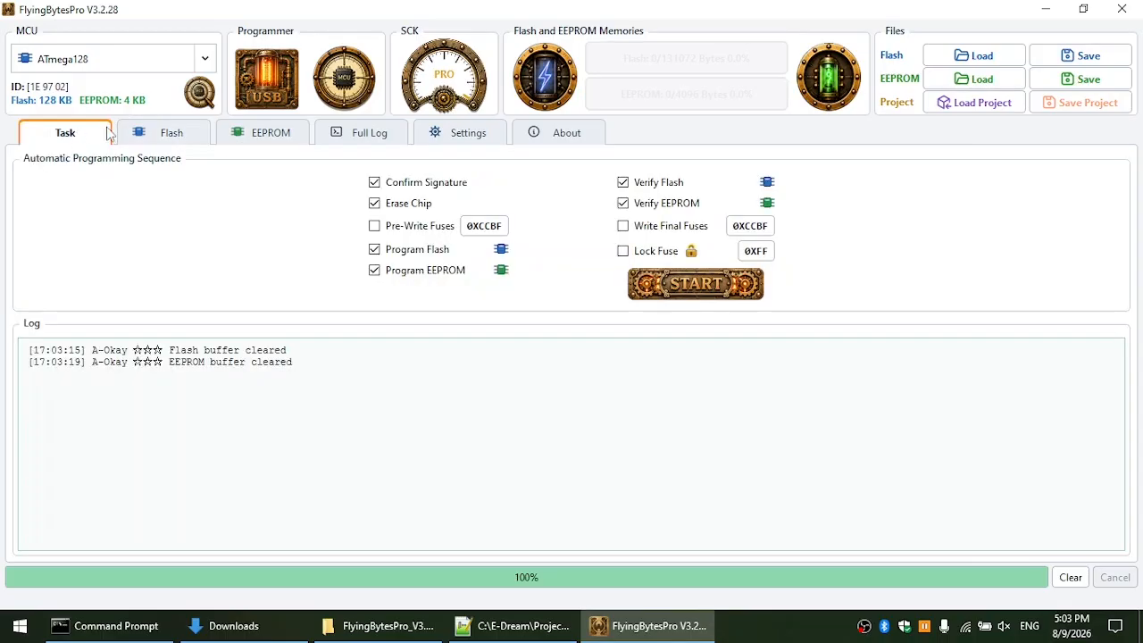
Step: Set the Flash read mode to Full MCU Read and read the ATmega128 Flash, accepting replacement of the modified buffer
{"action": "left_click", "coordinate": [442, 130]}
{"action": "left_click", "coordinate": [205, 273]}
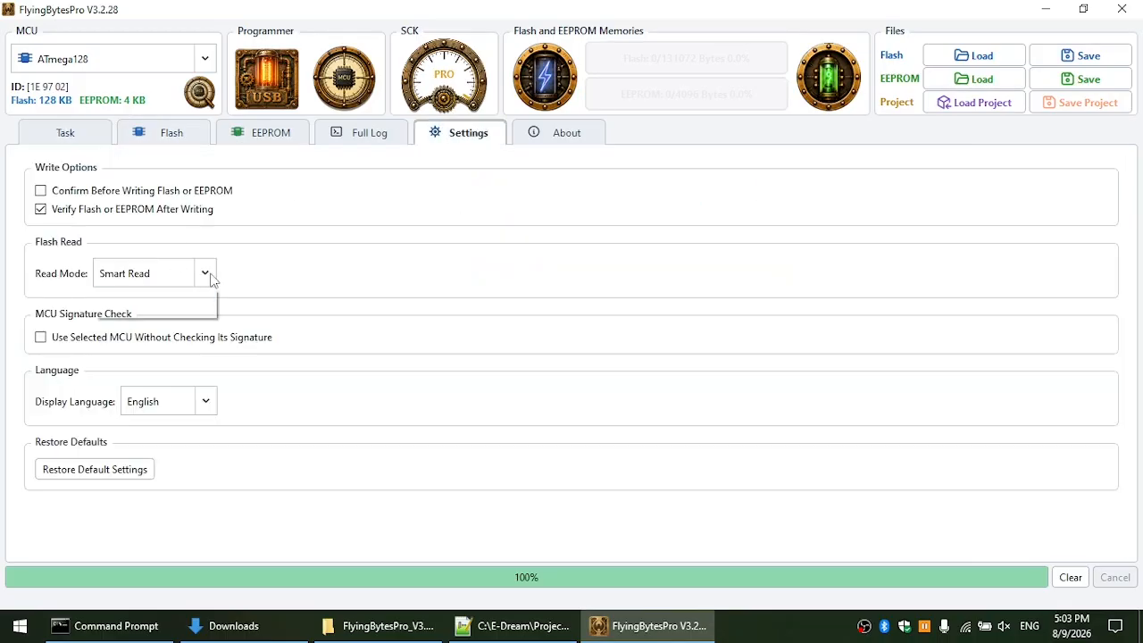
{"action": "left_click", "coordinate": [174, 308]}
{"action": "left_click", "coordinate": [189, 136]}
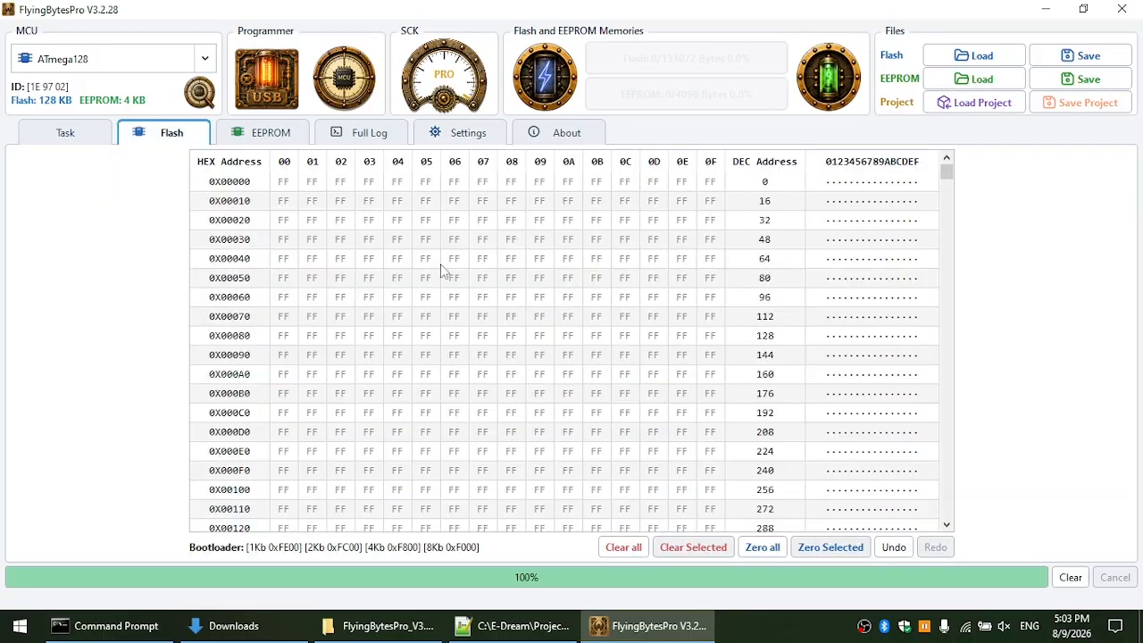
{"action": "left_click", "coordinate": [62, 134]}
{"action": "left_click", "coordinate": [370, 134]}
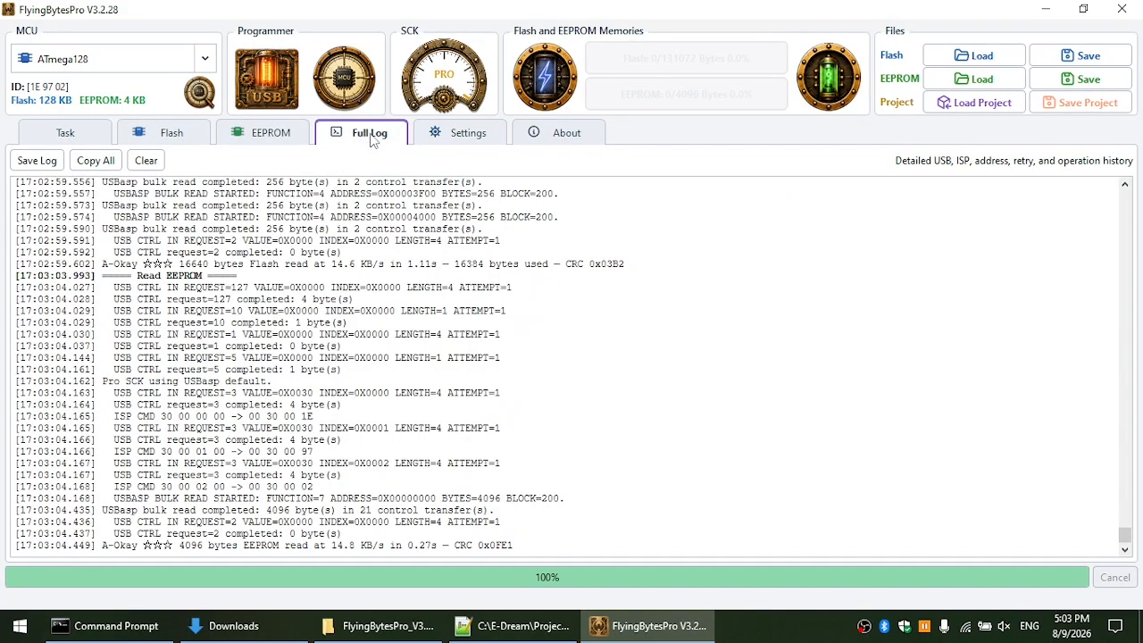
{"action": "left_click", "coordinate": [469, 134]}
{"action": "left_click", "coordinate": [370, 134]}
{"action": "left_click", "coordinate": [465, 134]}
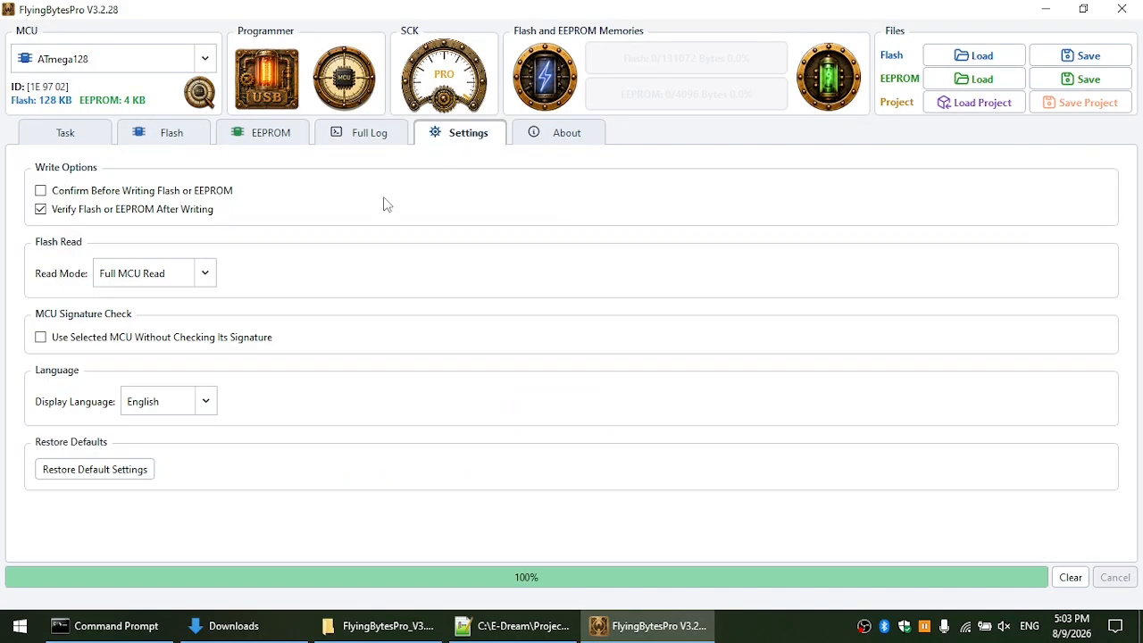
{"action": "left_click", "coordinate": [699, 71]}
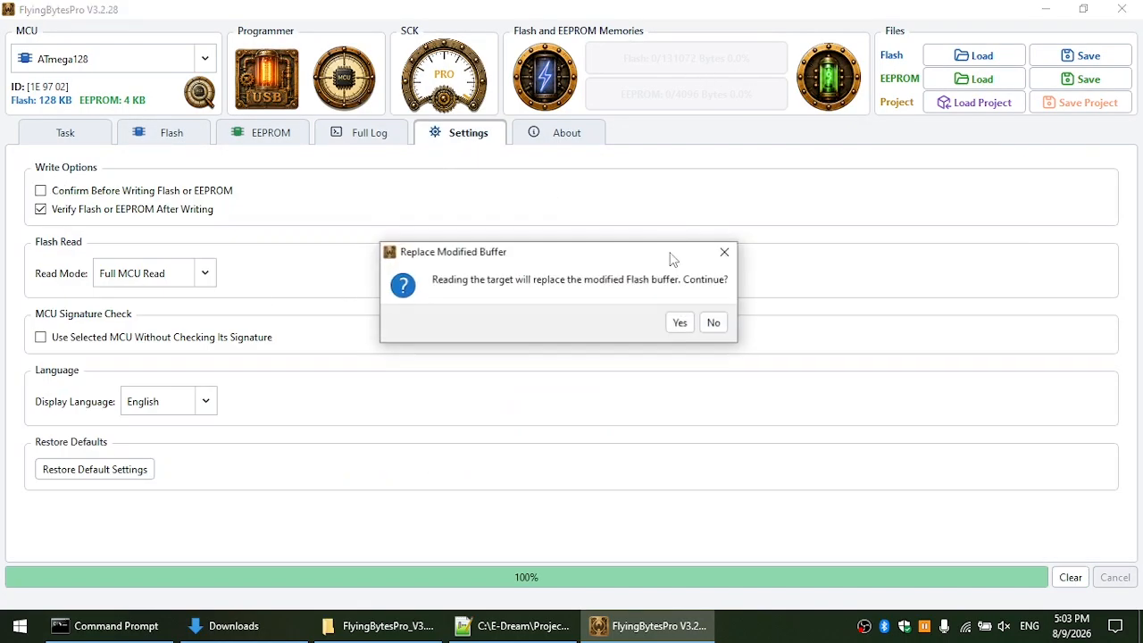
{"action": "left_click", "coordinate": [682, 325]}
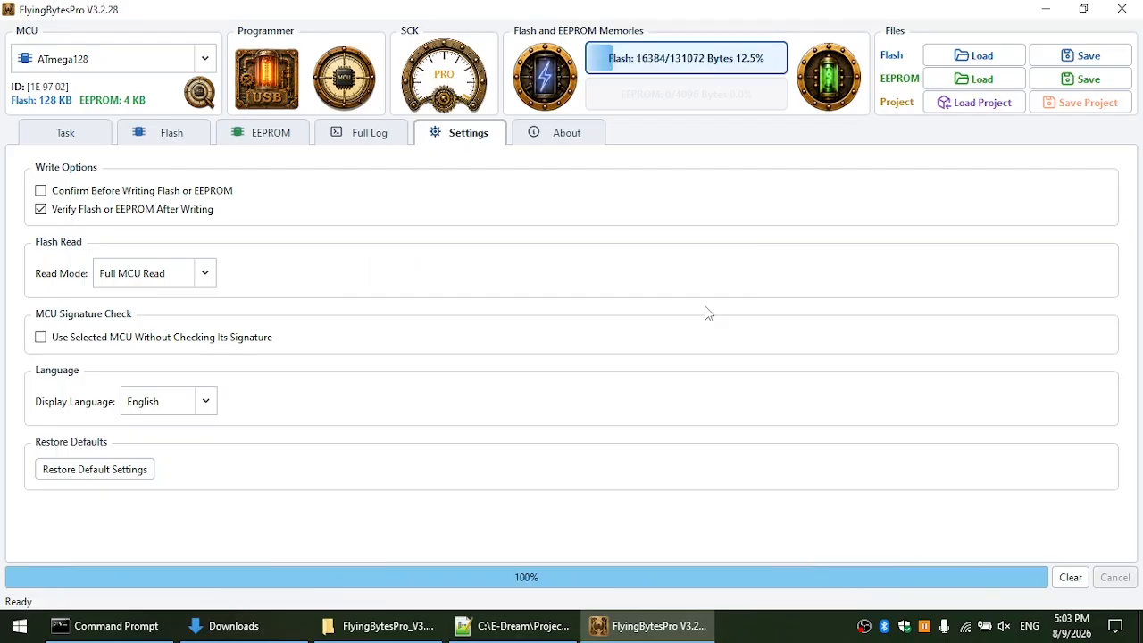
Step: Switch the Flash read mode to Smart Read and read the ATmega128 Flash three times
{"action": "left_click", "coordinate": [211, 284]}
{"action": "left_click", "coordinate": [204, 295]}
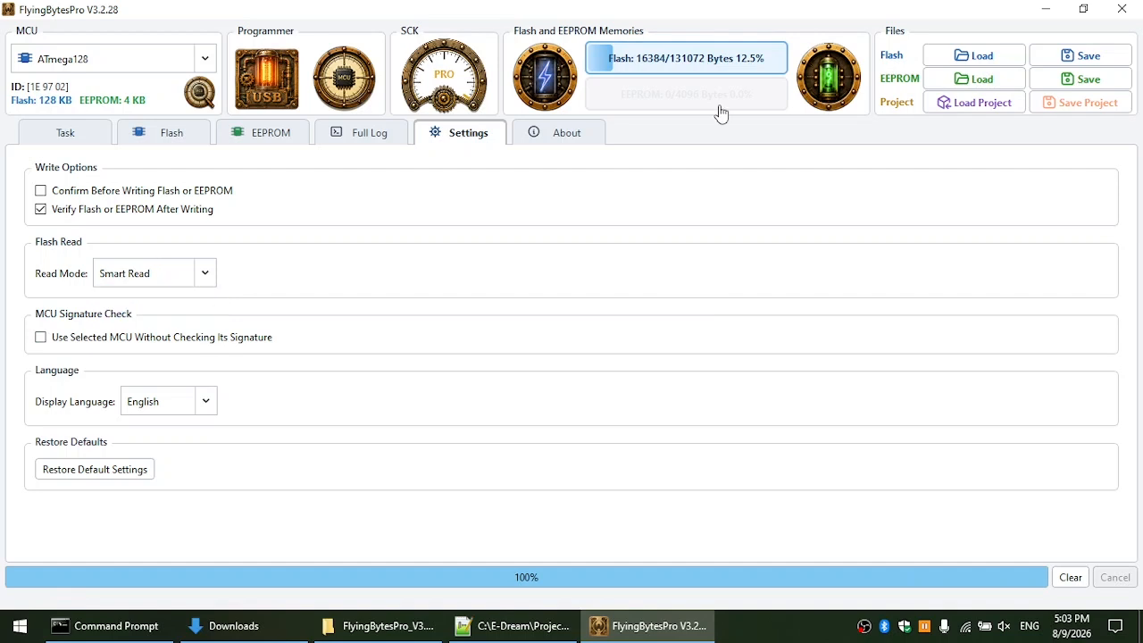
{"action": "left_click", "coordinate": [691, 79]}
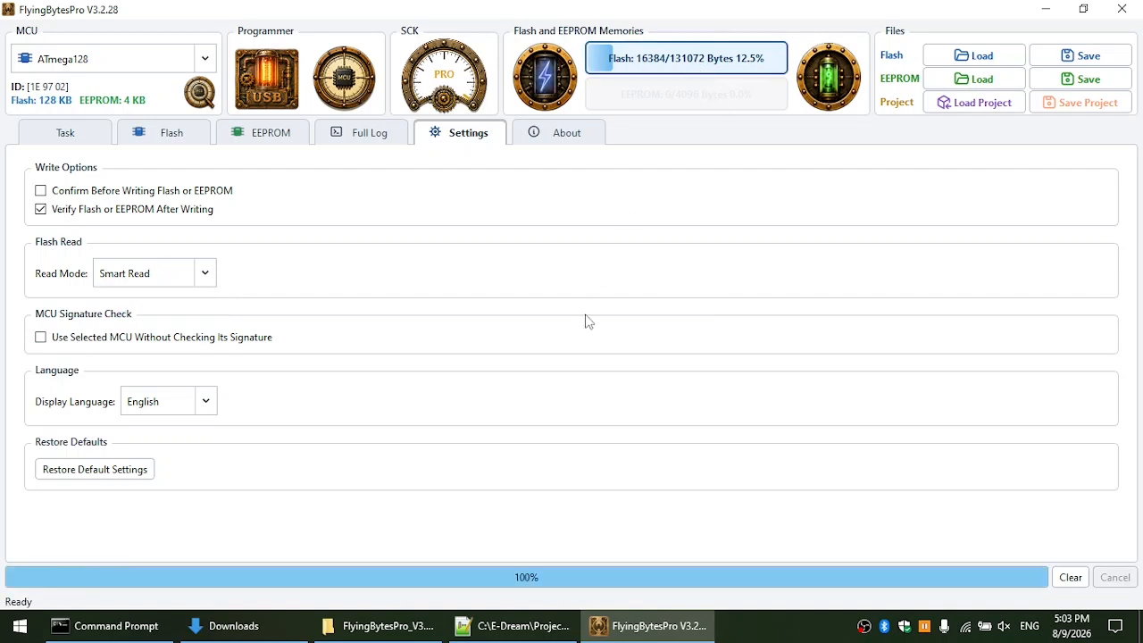
{"action": "left_click", "coordinate": [706, 58]}
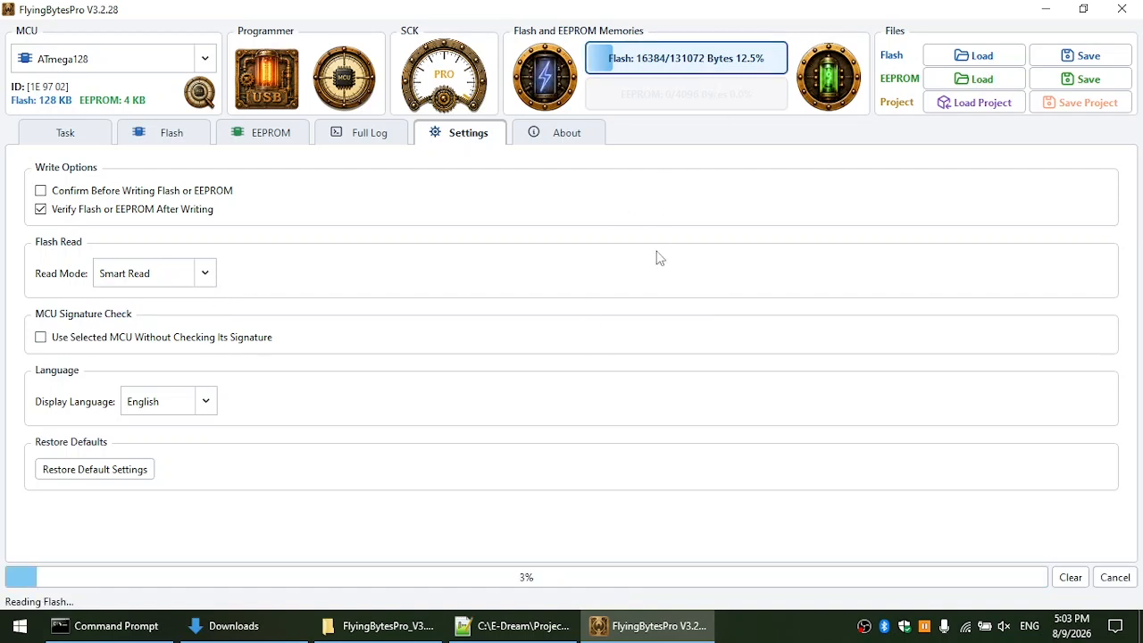
{"action": "left_click", "coordinate": [686, 59]}
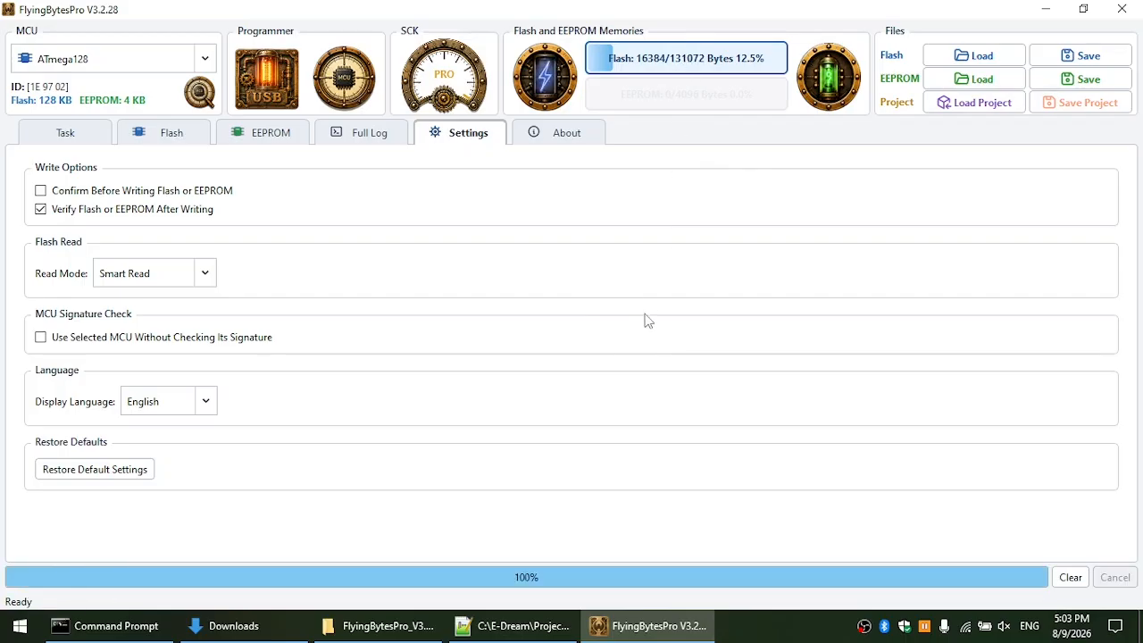
Step: Set the Flash read mode back to Full MCU Read, read the Flash again and compare the read times in the task log
{"action": "left_click", "coordinate": [215, 273]}
{"action": "left_click", "coordinate": [195, 309]}
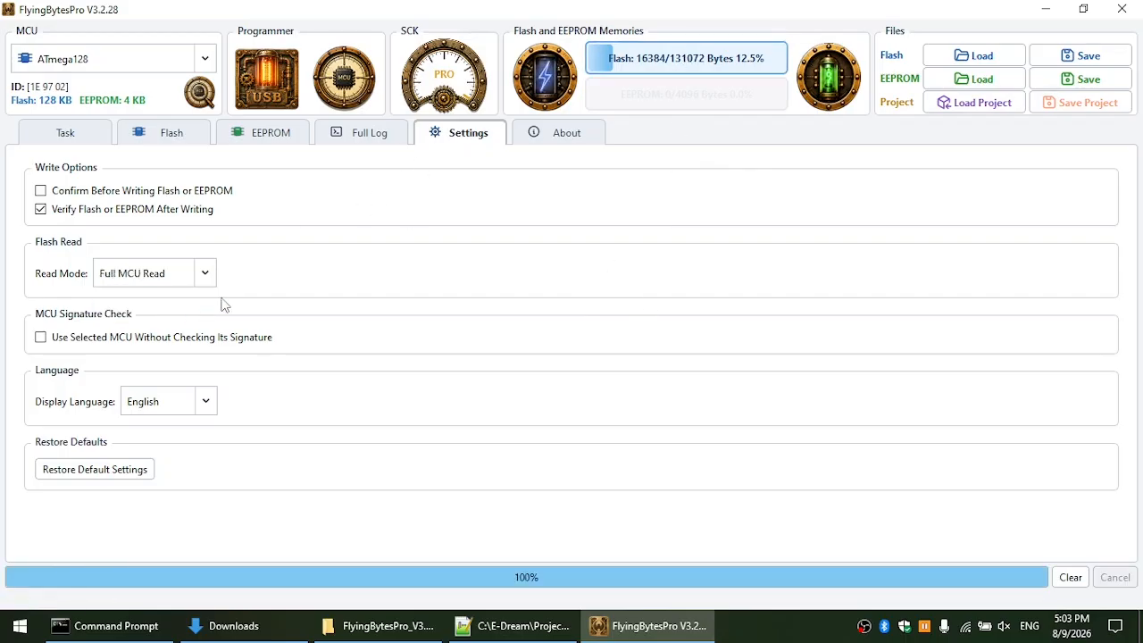
{"action": "left_click", "coordinate": [678, 71]}
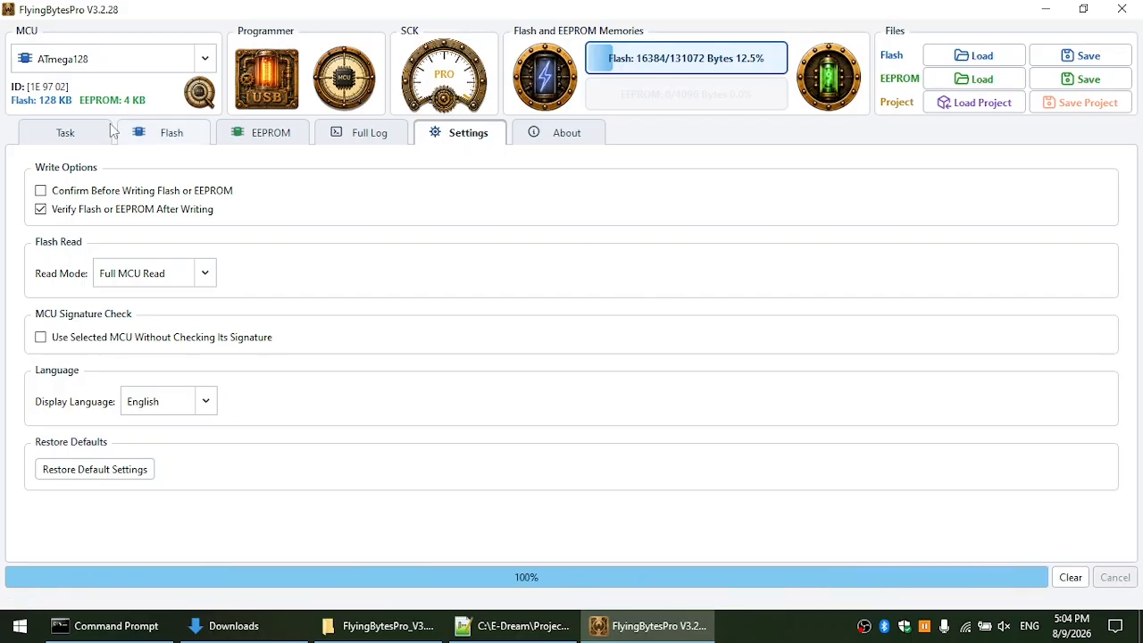
{"action": "left_click", "coordinate": [70, 135]}
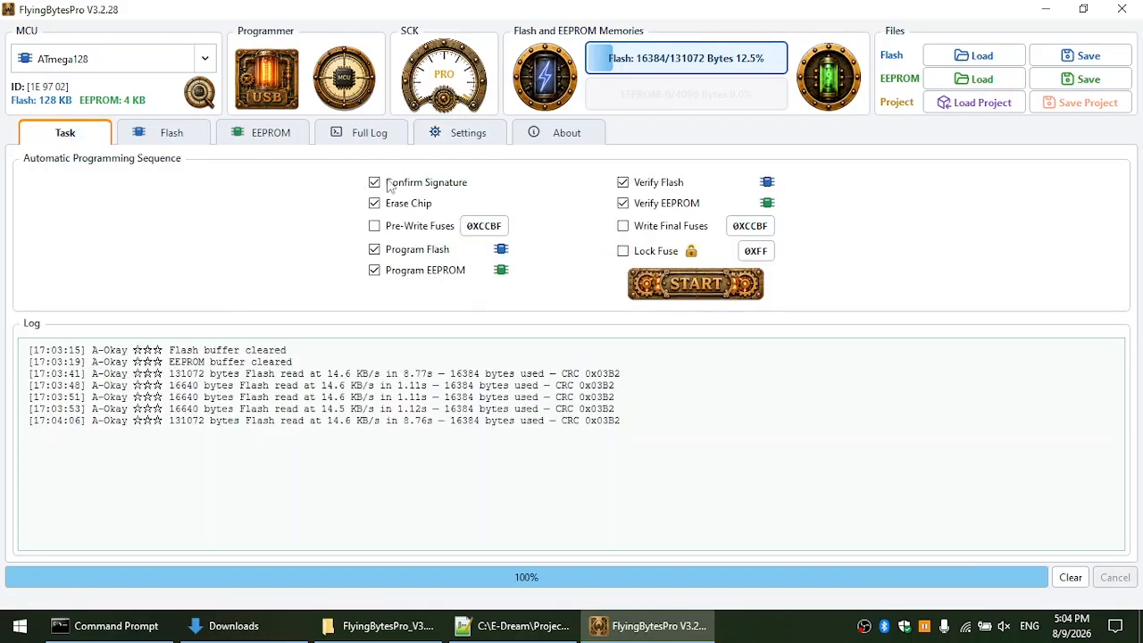
Step: Clear the log and load FD_RD0.512K.hex into the EEPROM buffer
{"action": "left_click", "coordinate": [1069, 578]}
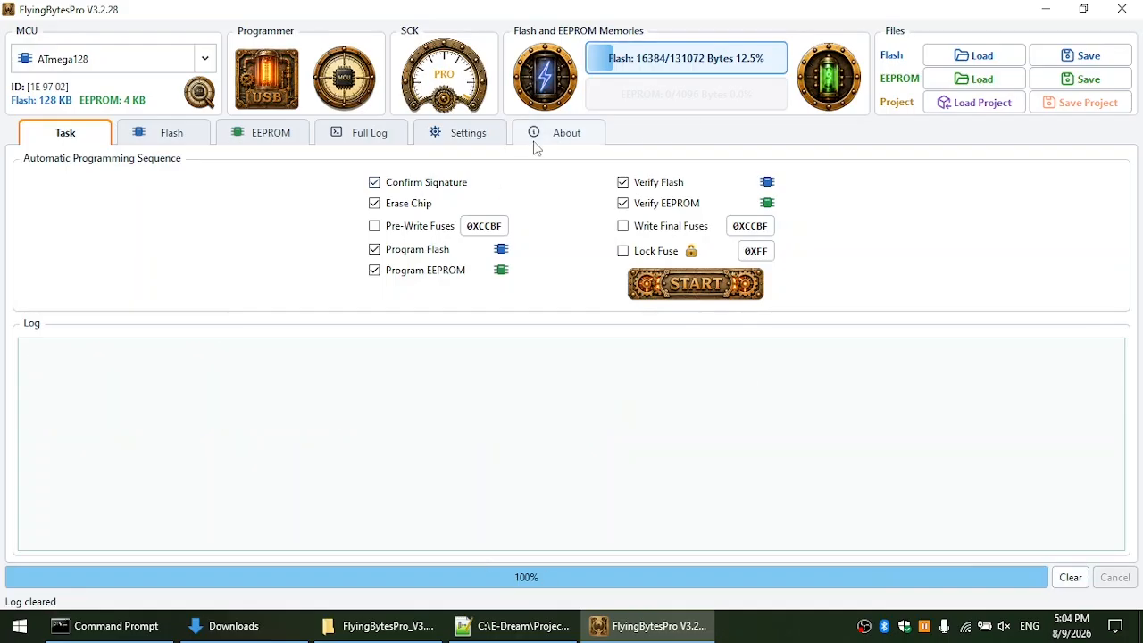
{"action": "left_click", "coordinate": [981, 79]}
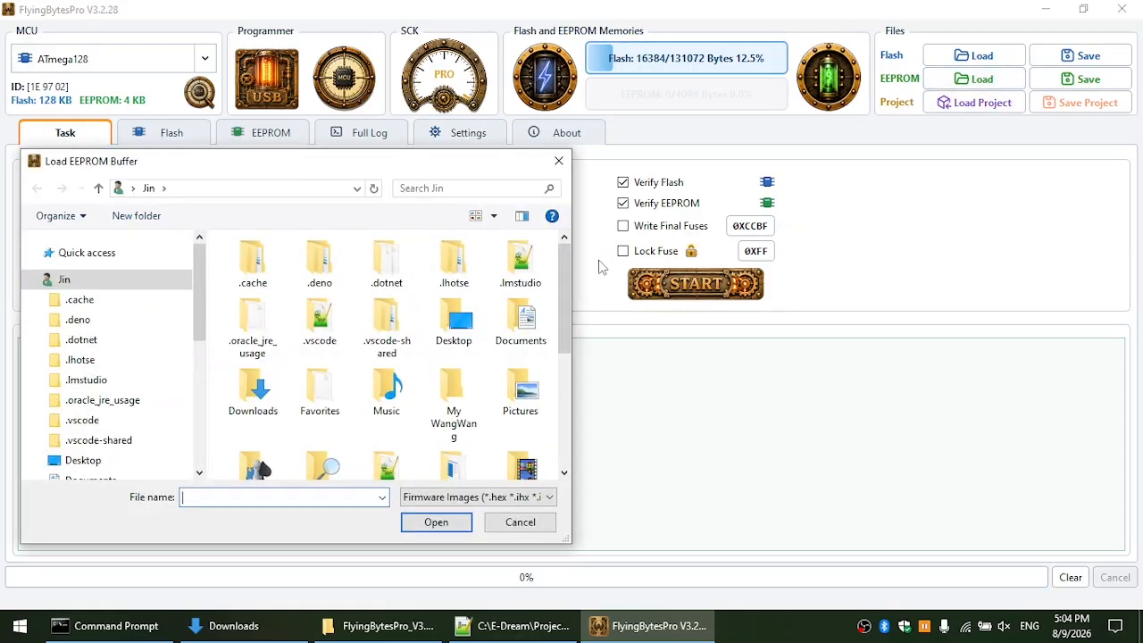
{"action": "scroll", "coordinate": [536, 375], "scroll_direction": "down", "scroll_amount": 5}
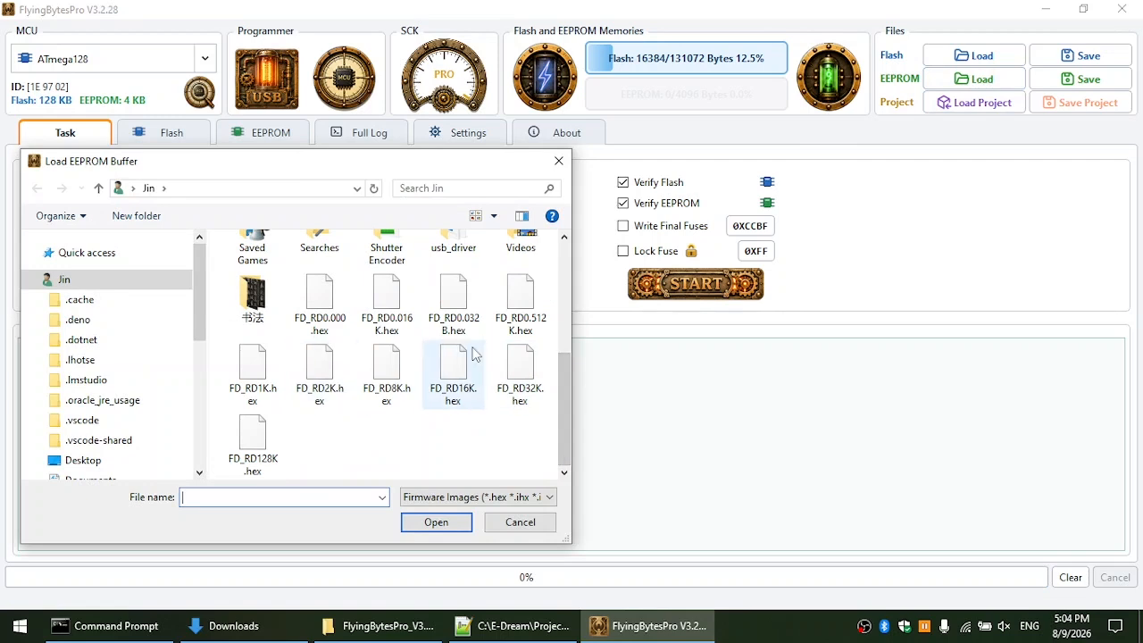
{"action": "double_click", "coordinate": [506, 325]}
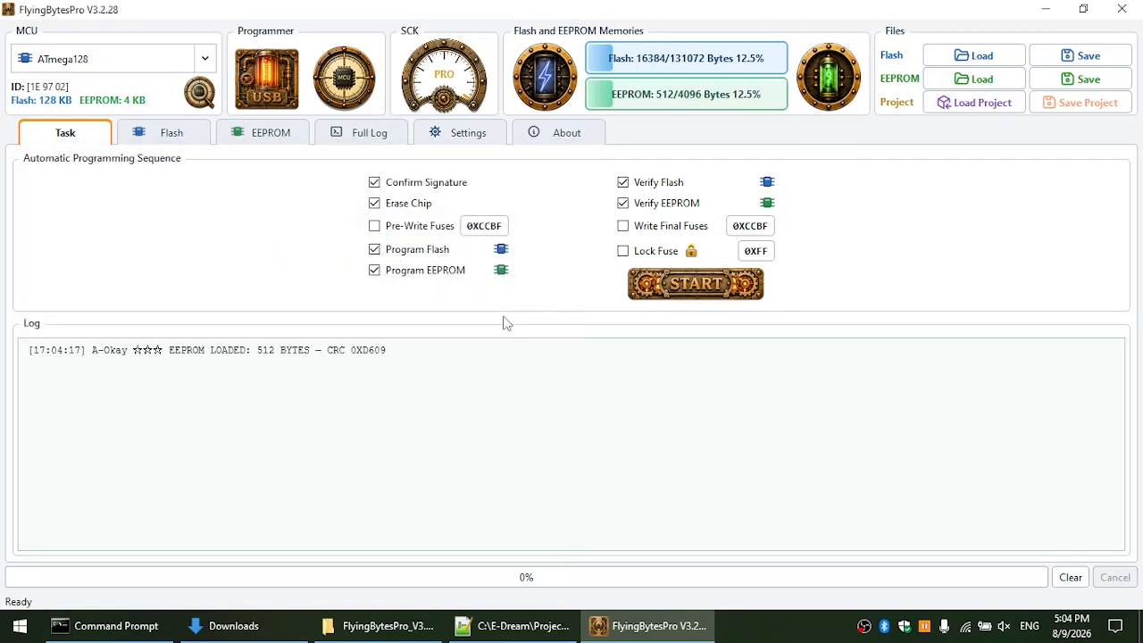
Step: Load FD_RD0.512K.hex into the Flash buffer
{"action": "left_click", "coordinate": [1000, 59]}
{"action": "left_click_drag", "start_coordinate": [567, 335], "coordinate": [559, 422]}
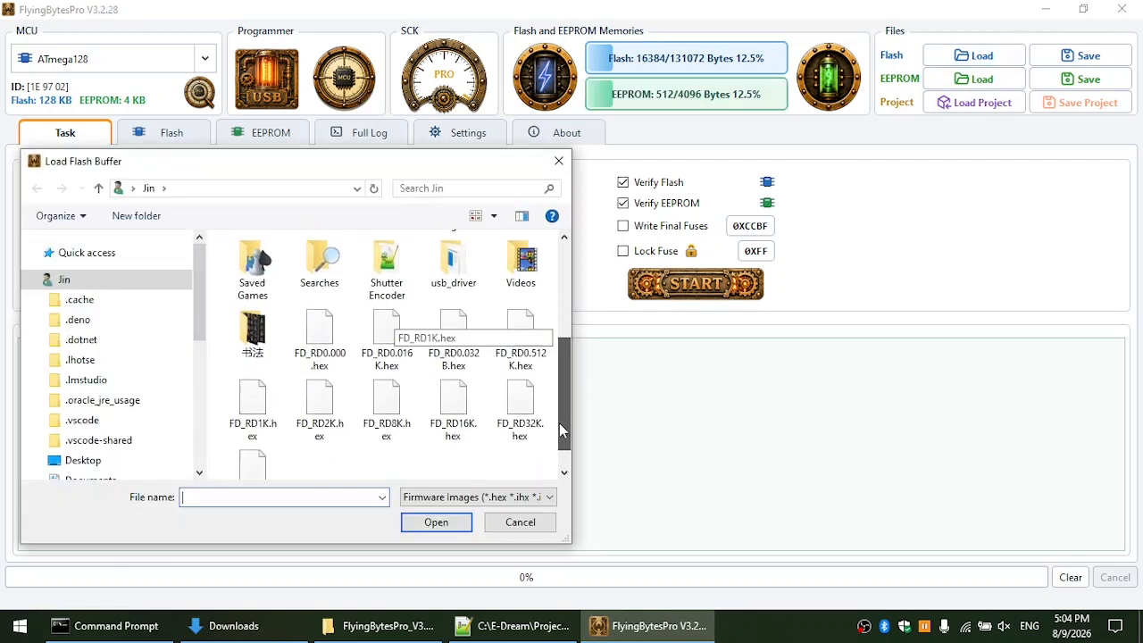
{"action": "left_click", "coordinate": [375, 350]}
{"action": "left_click", "coordinate": [499, 345]}
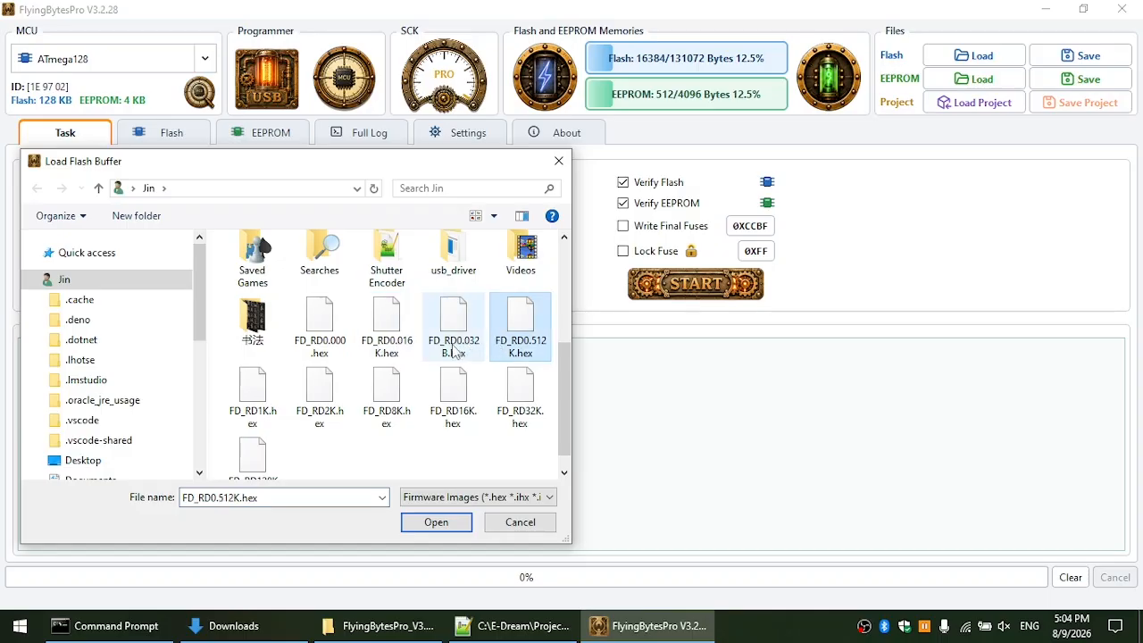
{"action": "left_click", "coordinate": [451, 353]}
{"action": "left_click", "coordinate": [345, 378]}
{"action": "left_click", "coordinate": [280, 384]}
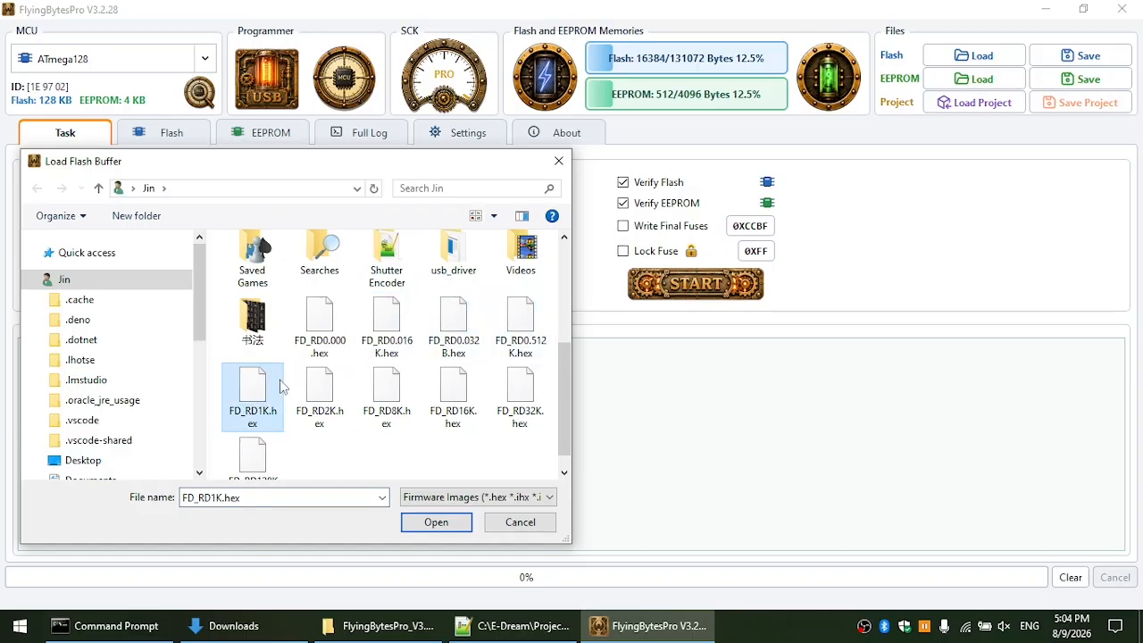
{"action": "double_click", "coordinate": [521, 347]}
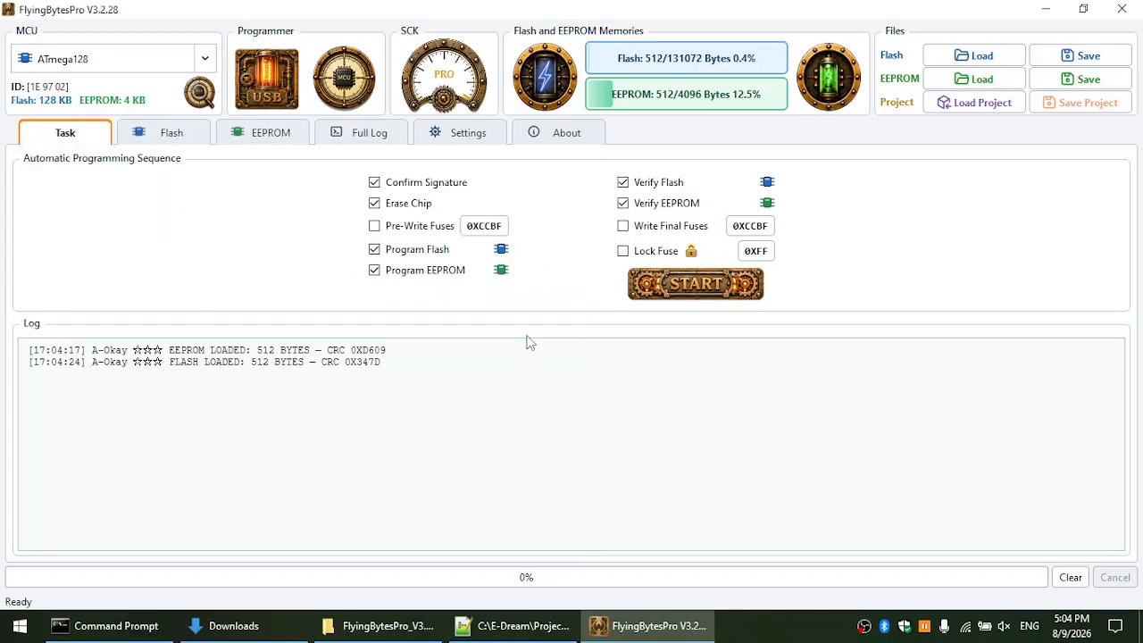
Step: Set the SCK speed to 4 kHz and run the automatic programming sequence
{"action": "left_click", "coordinate": [451, 53]}
{"action": "left_click", "coordinate": [434, 53]}
{"action": "left_click", "coordinate": [723, 288]}
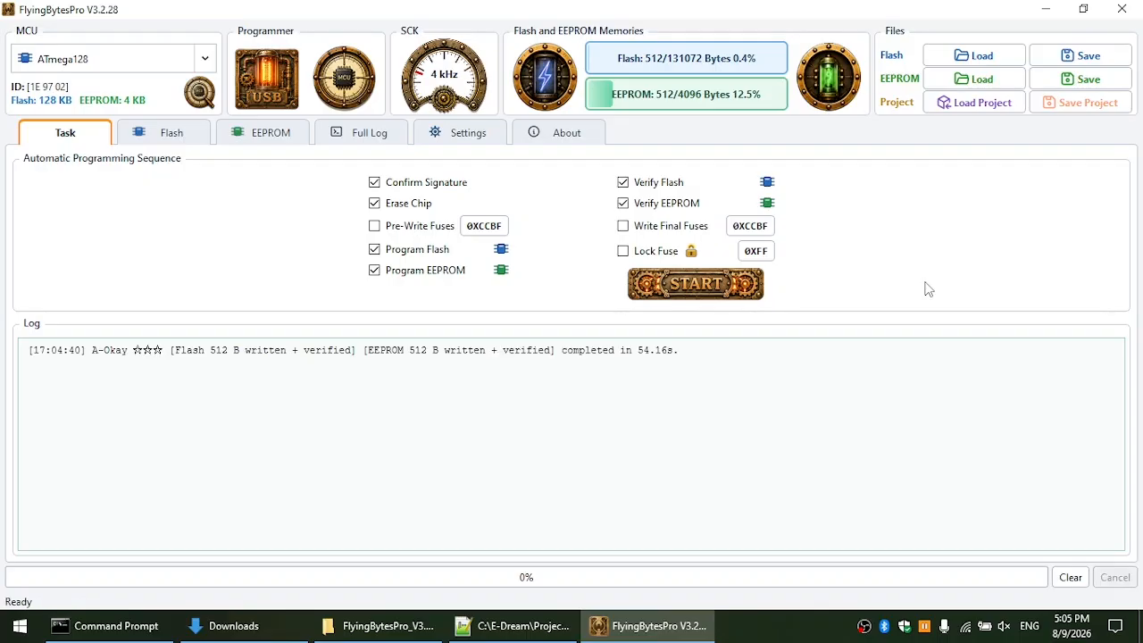
Step: Clear the log, set the SCK speed to PRO and run the automatic programming sequence again
{"action": "left_click", "coordinate": [1070, 577]}
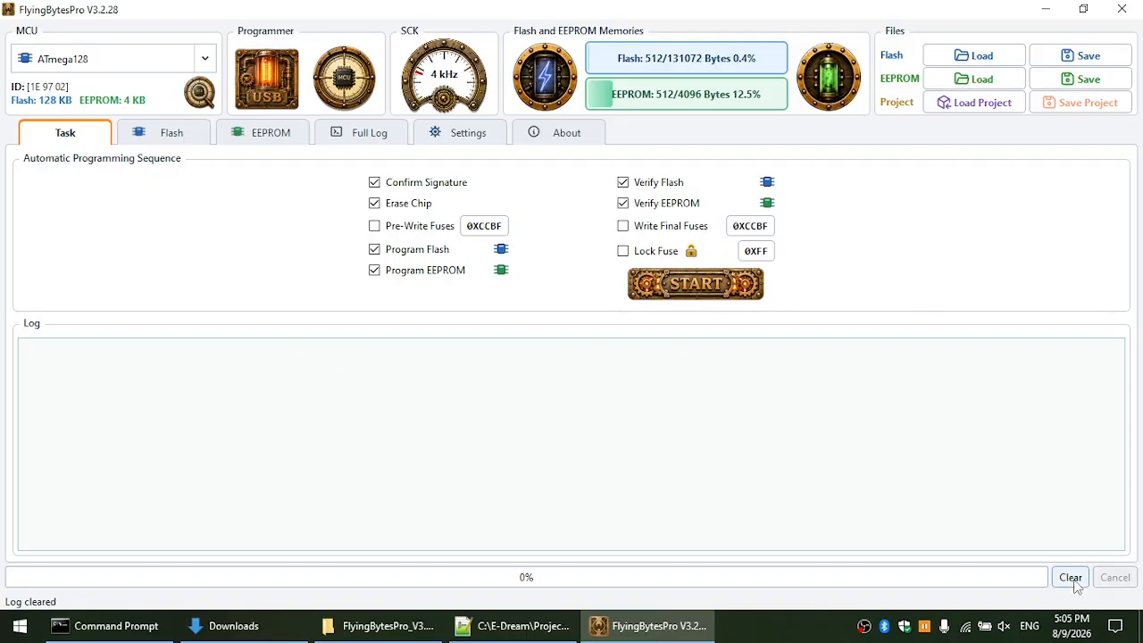
{"action": "left_click", "coordinate": [481, 107]}
{"action": "left_click", "coordinate": [688, 284]}
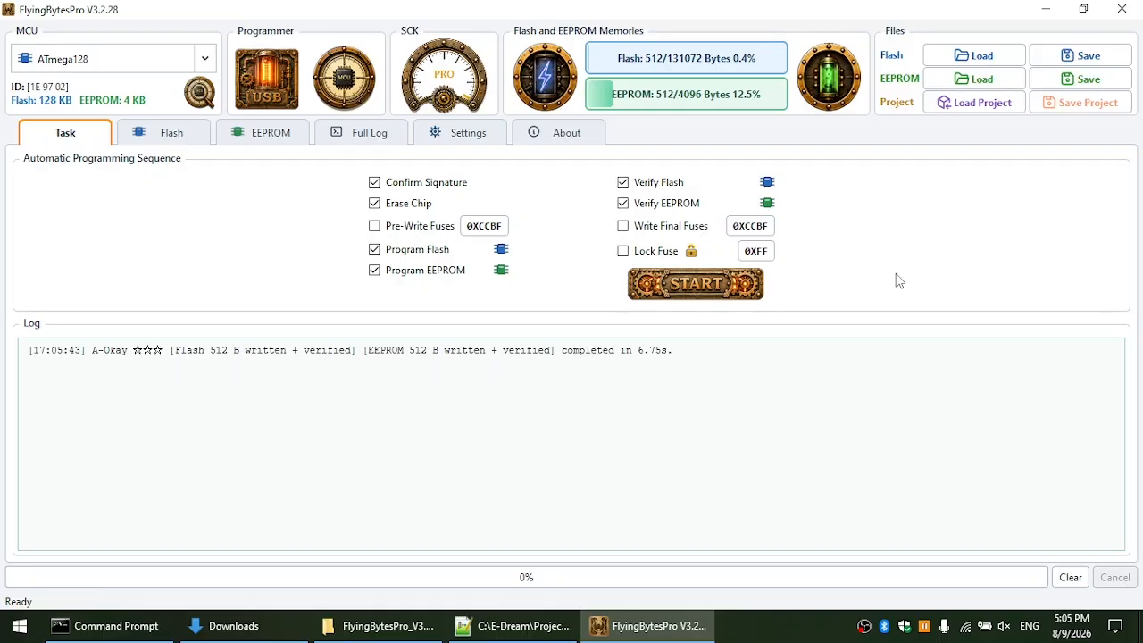
Step: Examine the Flash buffer from its first rows to the highlighted bootloader addresses near the end of memory, and return to the start
{"action": "left_click", "coordinate": [200, 132]}
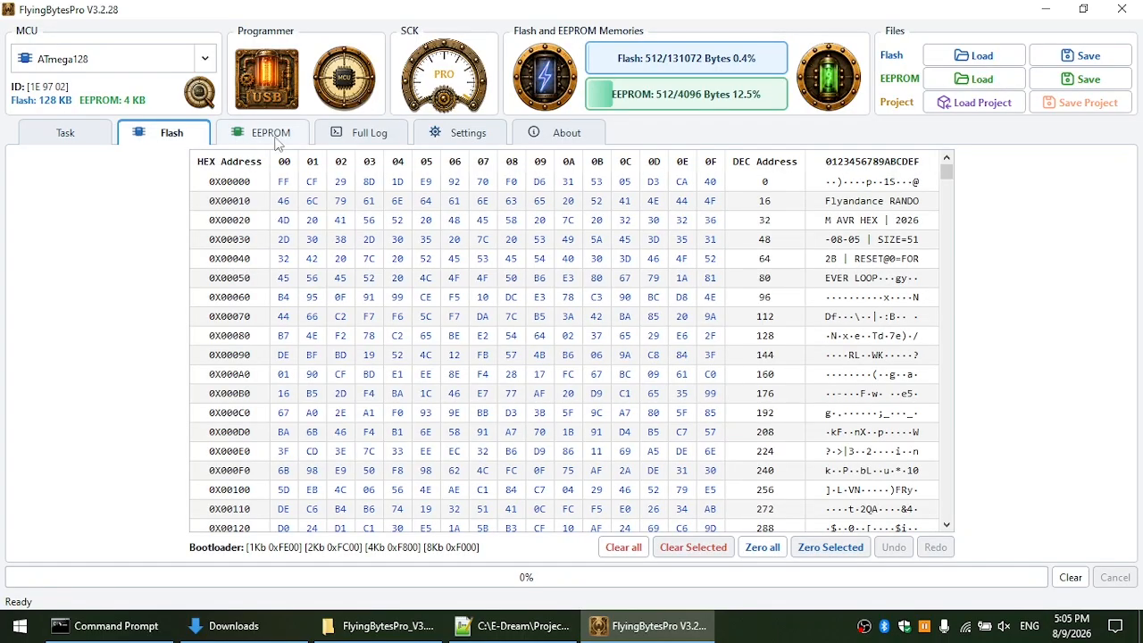
{"action": "left_click_drag", "start_coordinate": [946, 173], "coordinate": [967, 520]}
{"action": "left_click_drag", "start_coordinate": [971, 544], "coordinate": [969, 516]}
{"action": "scroll", "coordinate": [827, 404], "scroll_direction": "up", "scroll_amount": 3}
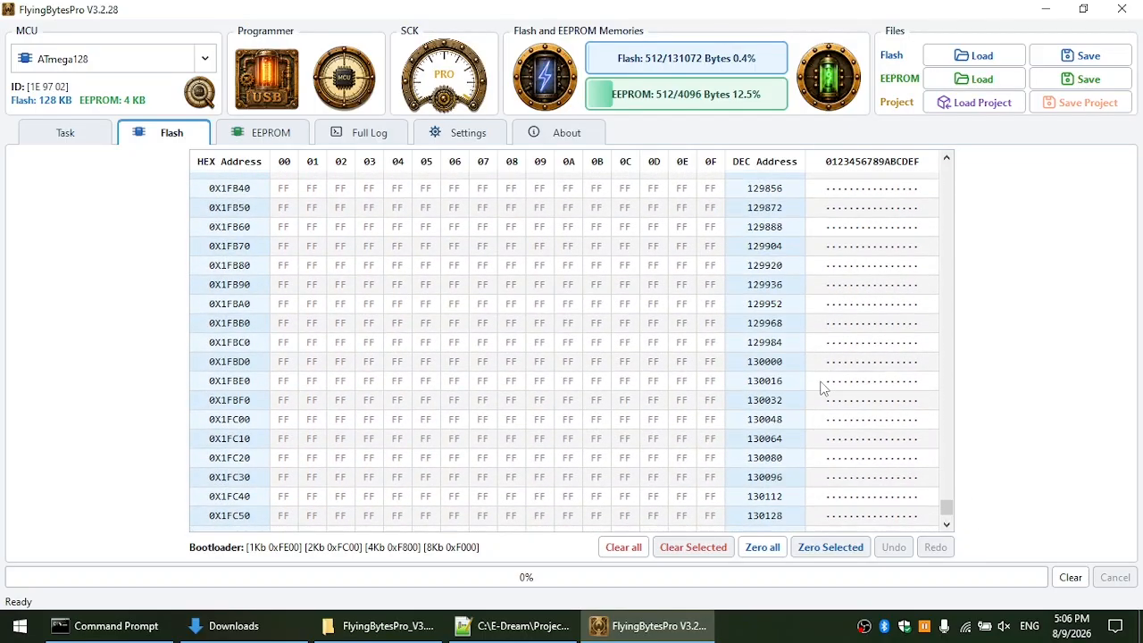
{"action": "scroll", "coordinate": [949, 472], "scroll_direction": "up", "scroll_amount": 20}
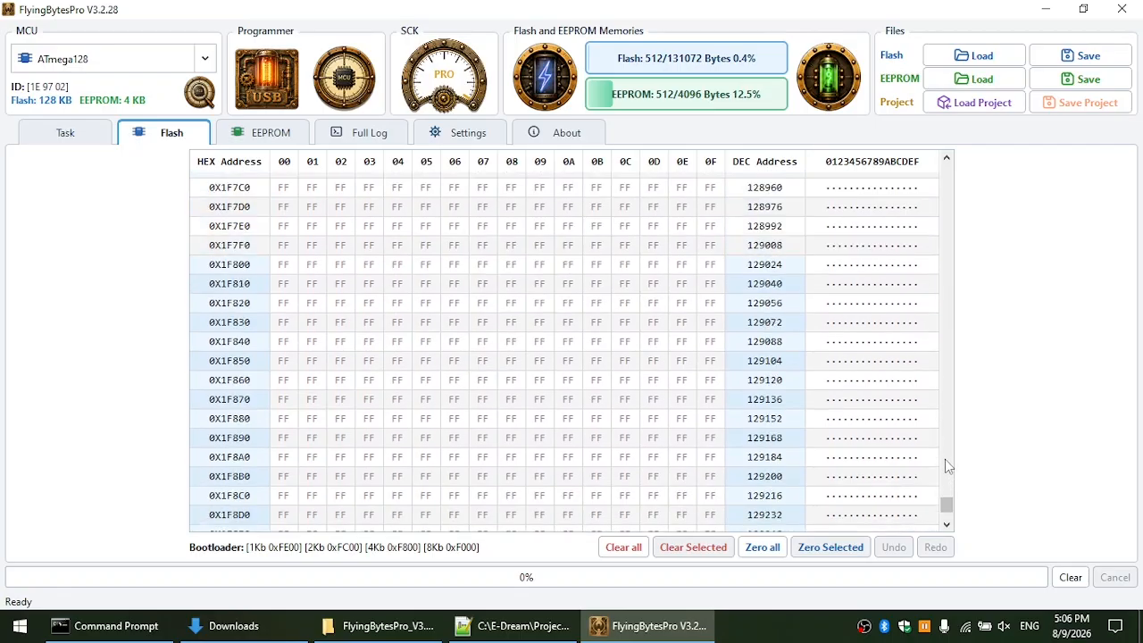
{"action": "scroll", "coordinate": [947, 527], "scroll_direction": "down", "scroll_amount": 7}
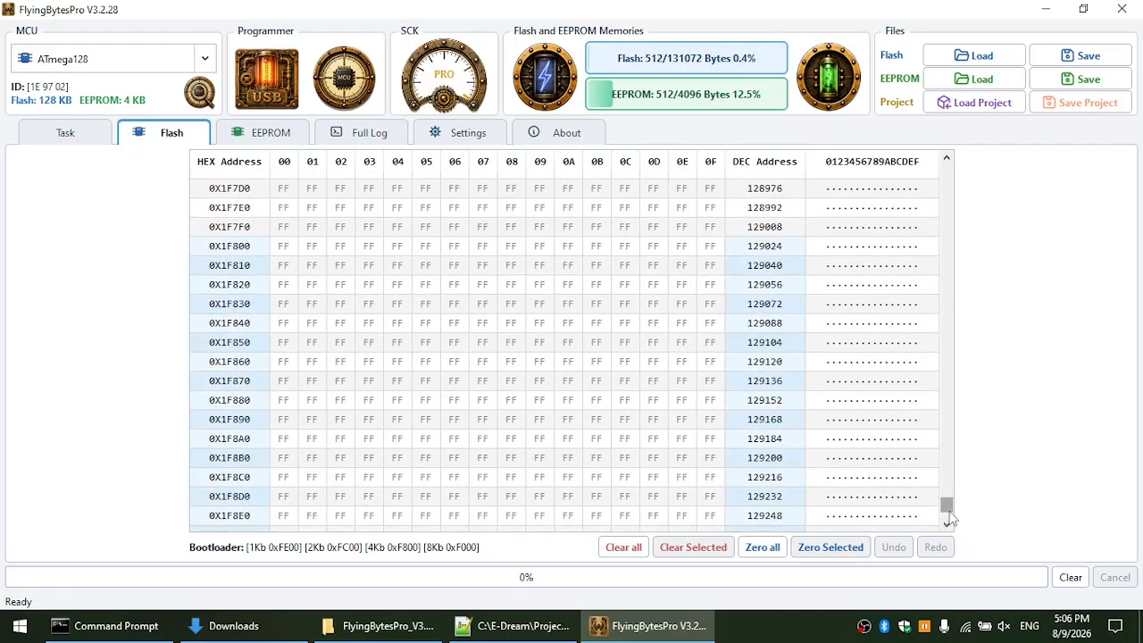
{"action": "left_click_drag", "start_coordinate": [947, 508], "coordinate": [1010, 150]}
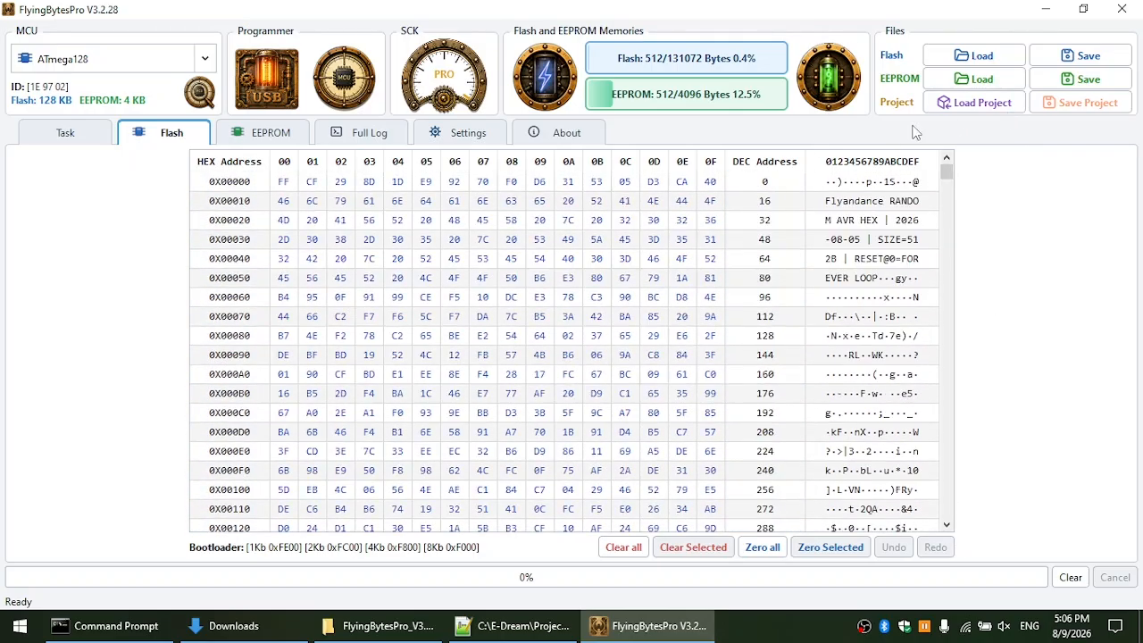
Step: Select ATmega645 as the target MCU and open the MCU list again
{"action": "left_click", "coordinate": [190, 62]}
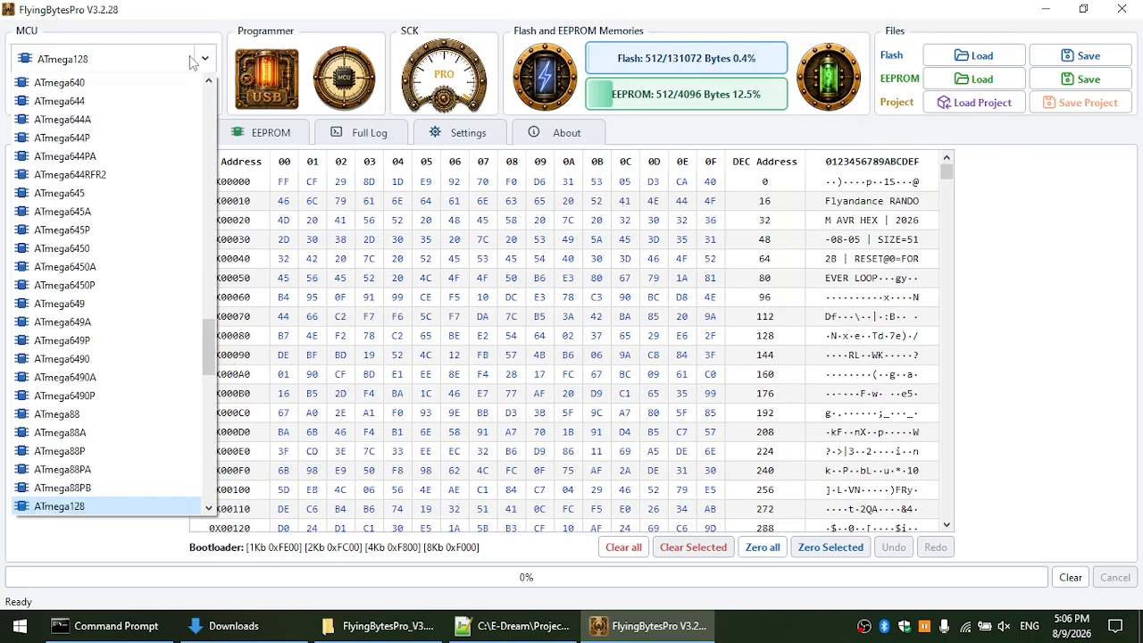
{"action": "left_click", "coordinate": [148, 194]}
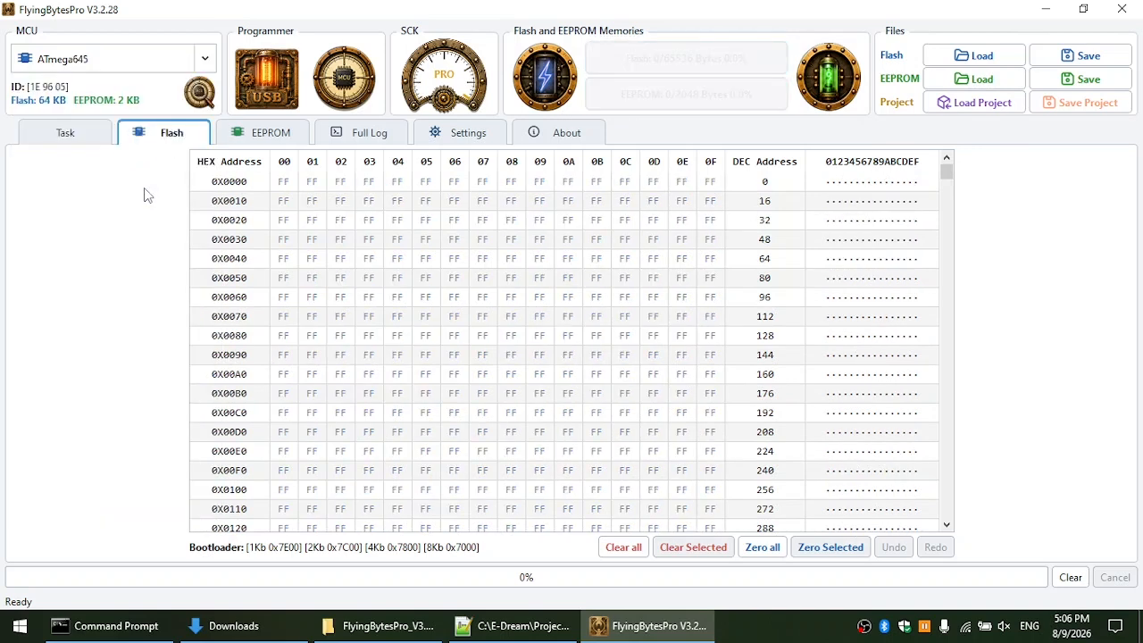
{"action": "left_click", "coordinate": [204, 61]}
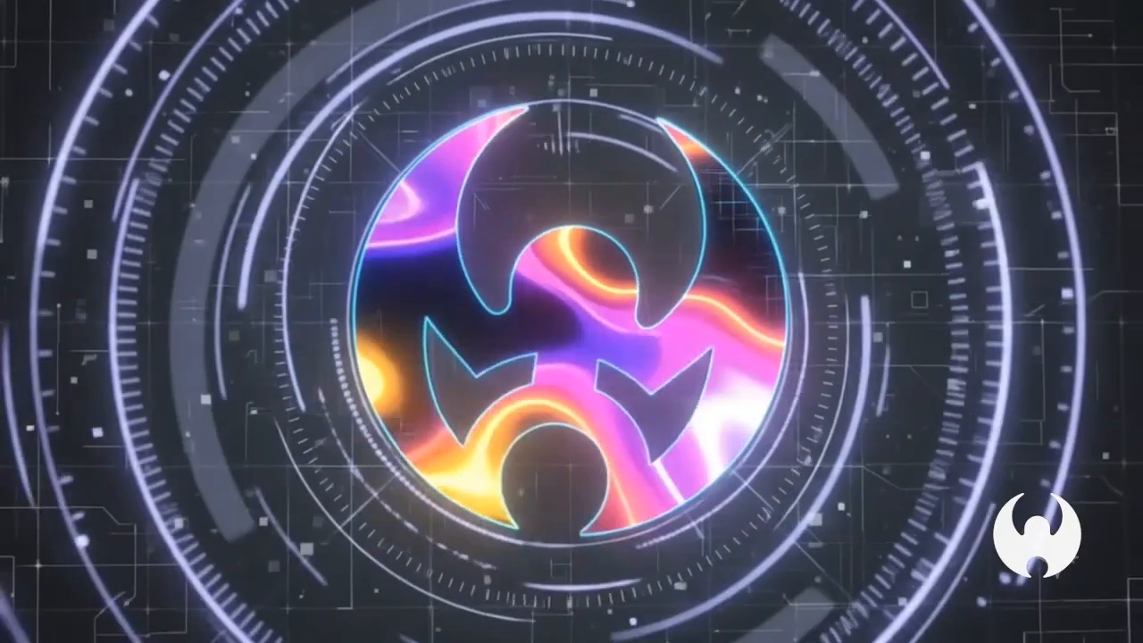